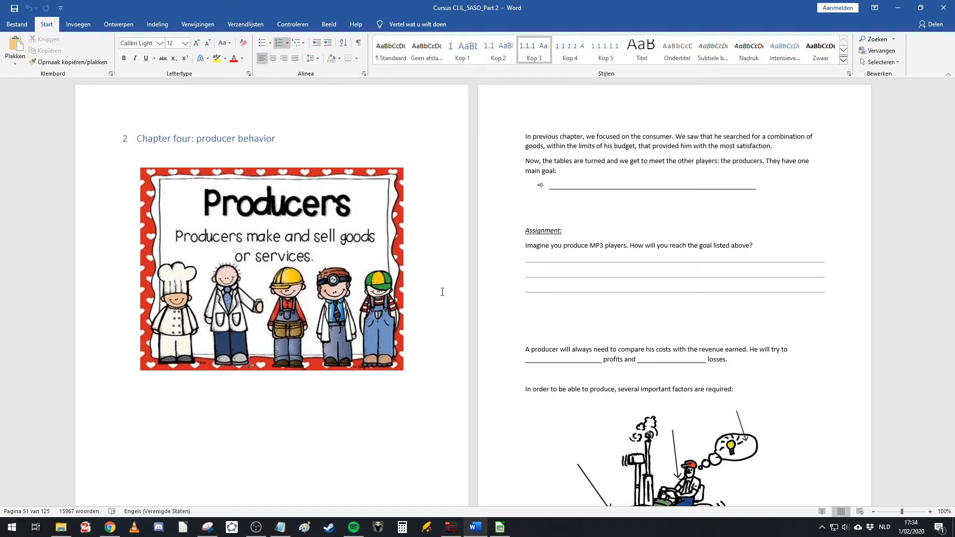
# Step: Scroll through the course document to the Exercise 4 assignment about Dumbledore's wand company and read it
pyautogui.scroll(-20, 442, 292)
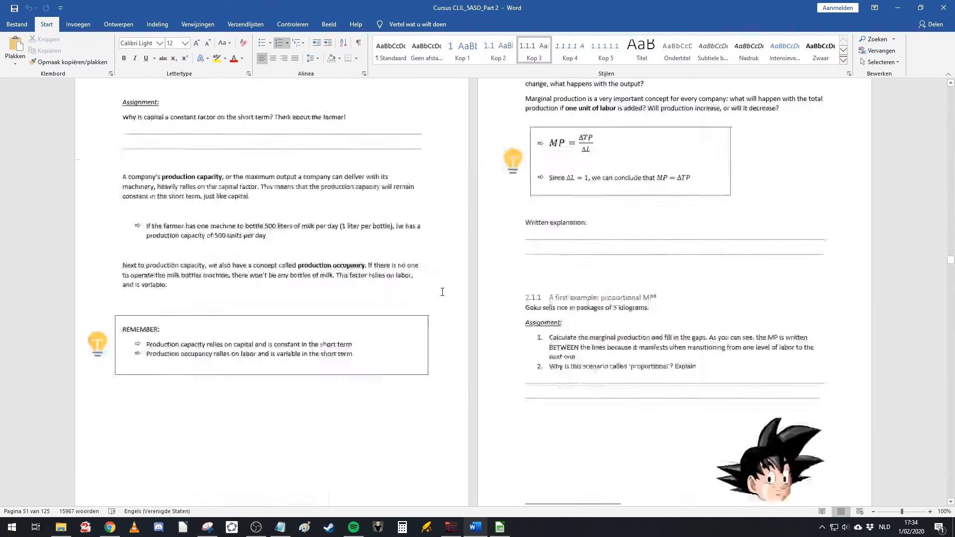
pyautogui.scroll(-20, 437, 341)
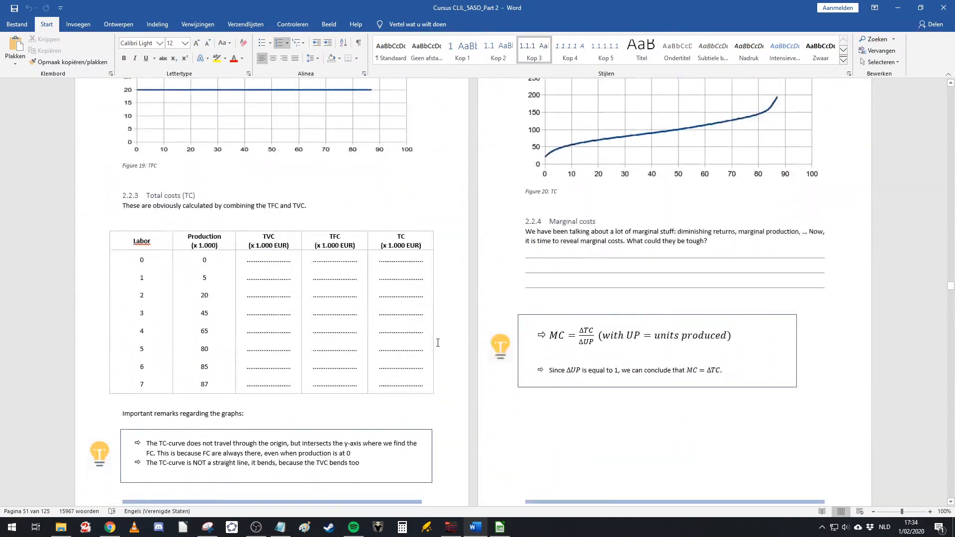
pyautogui.scroll(-20, 442, 334)
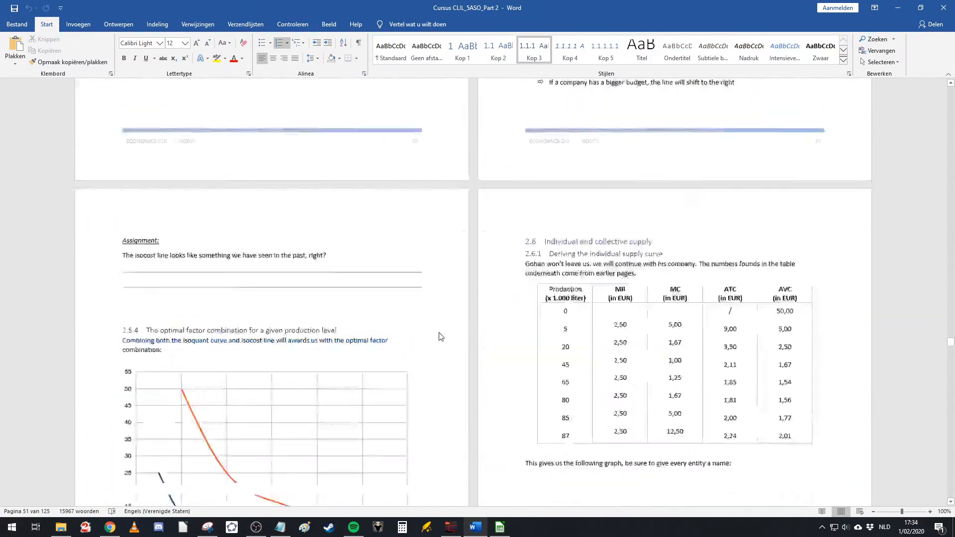
pyautogui.scroll(6, 432, 322)
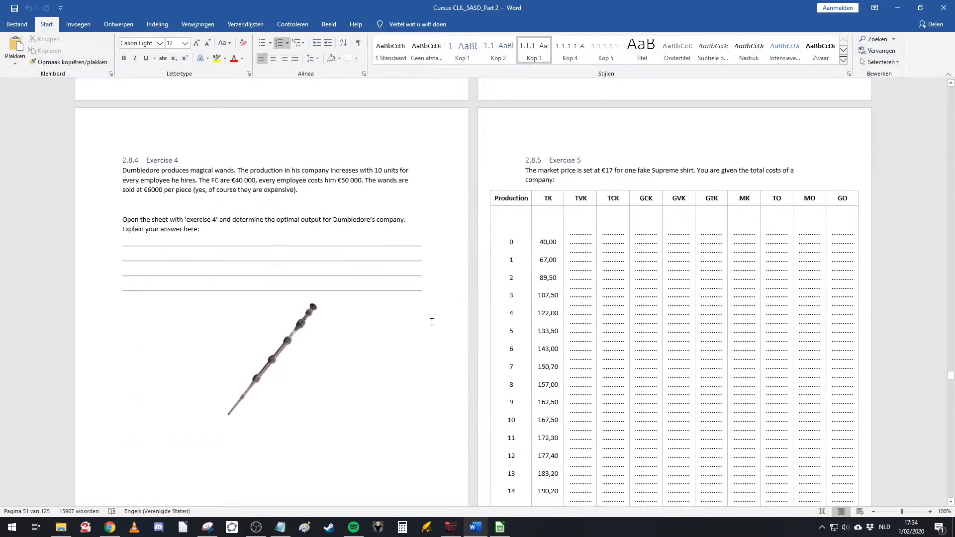
pyautogui.doubleClick(135, 163)
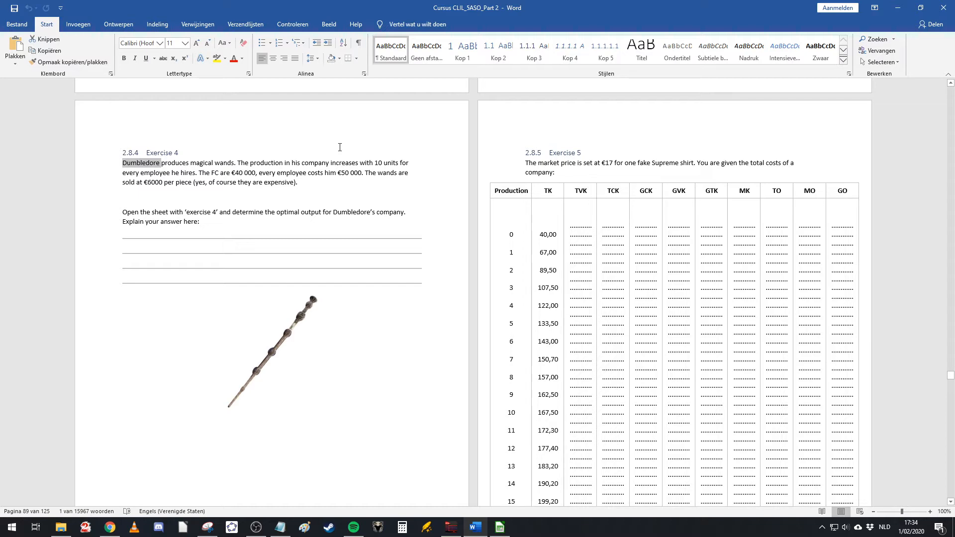
pyautogui.scroll(-8, 273, 303)
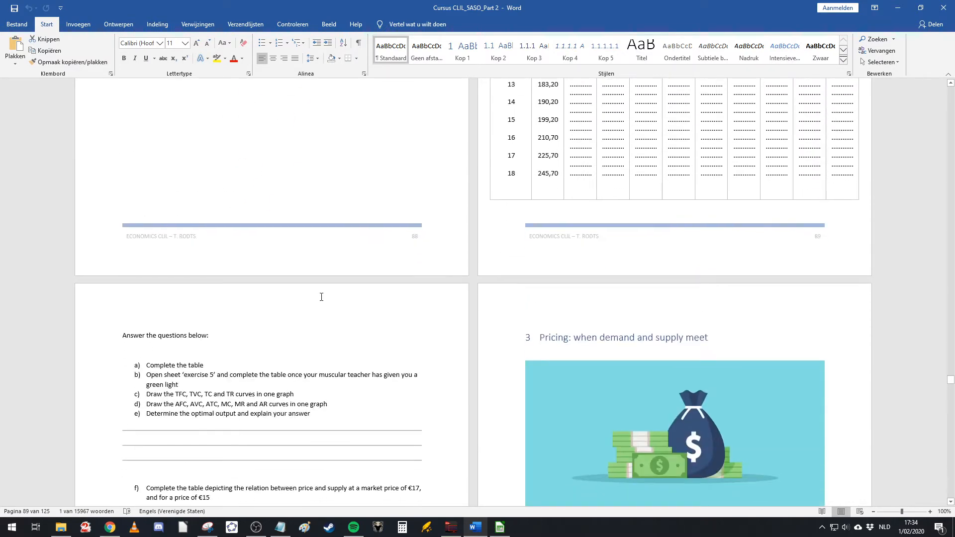
pyautogui.scroll(8, 332, 290)
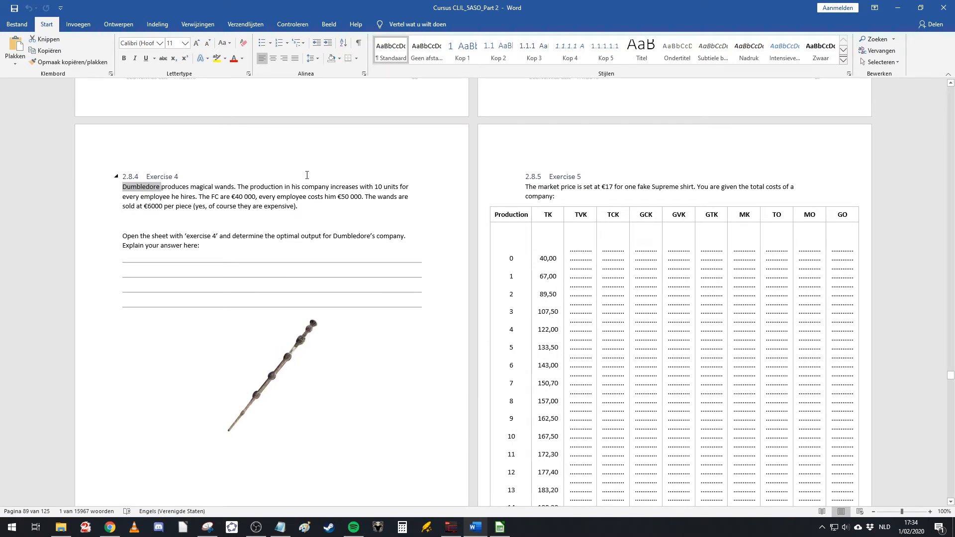
pyautogui.click(327, 174)
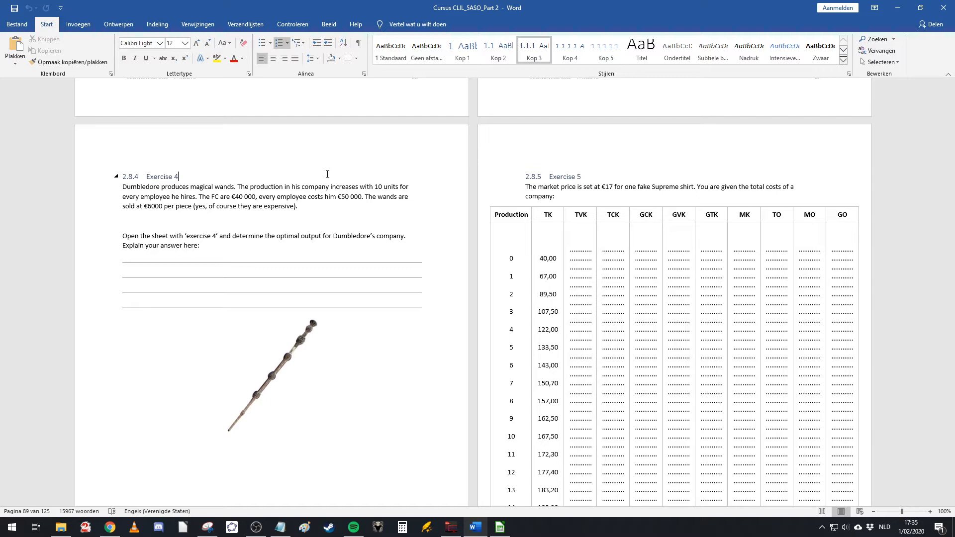
# Step: Open the Exercise 4 sheet of the exercises spreadsheet and tile it beside the snipped Exercise 4 text
pyautogui.click(499, 527)
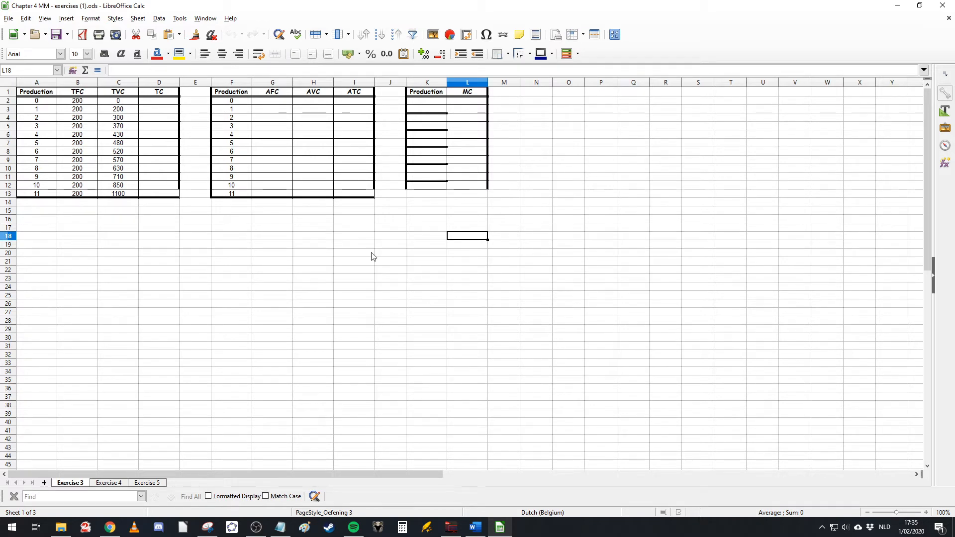
pyautogui.click(110, 483)
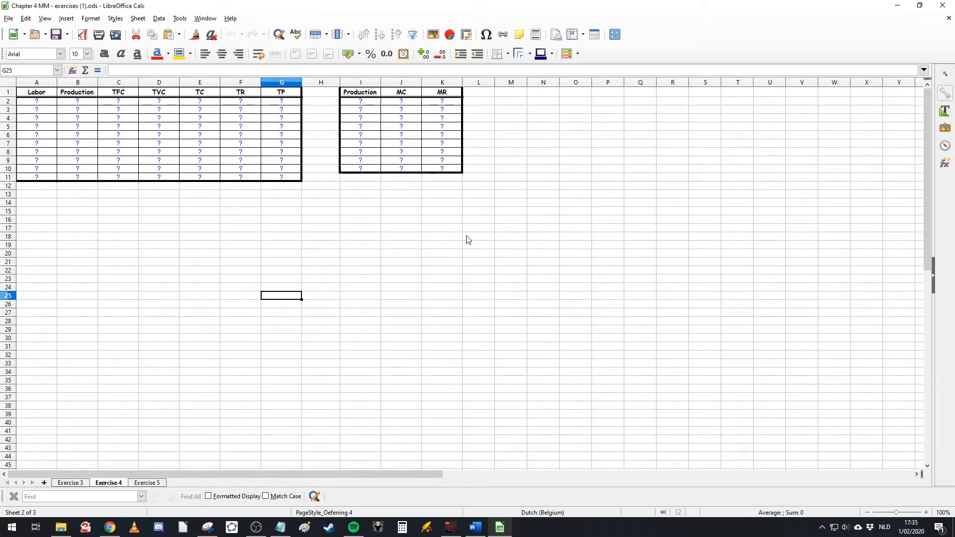
pyautogui.moveTo(459, 5); pyautogui.dragTo(776, 69)
pyautogui.moveTo(580, 69); pyautogui.dragTo(358, 1)
pyautogui.moveTo(811, 5); pyautogui.dragTo(1, 45)
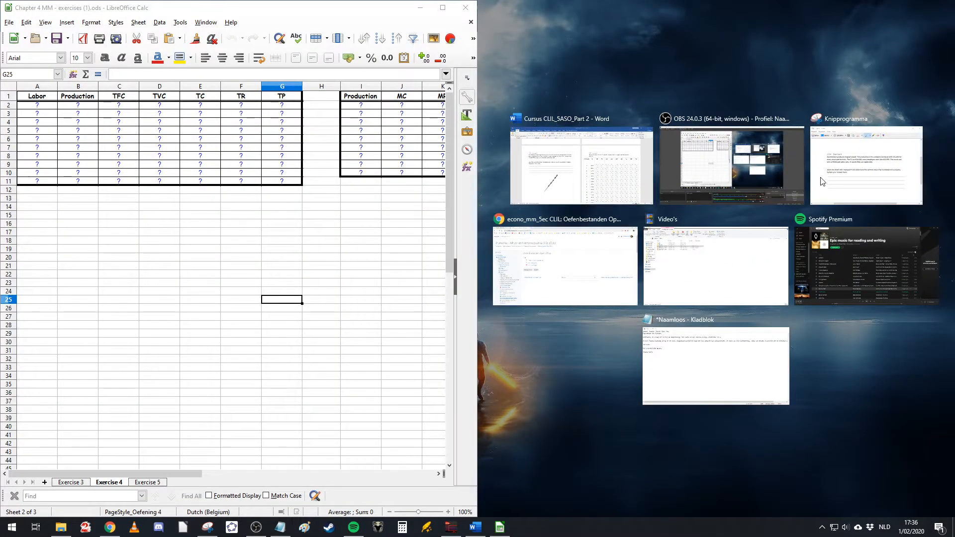
pyautogui.click(879, 162)
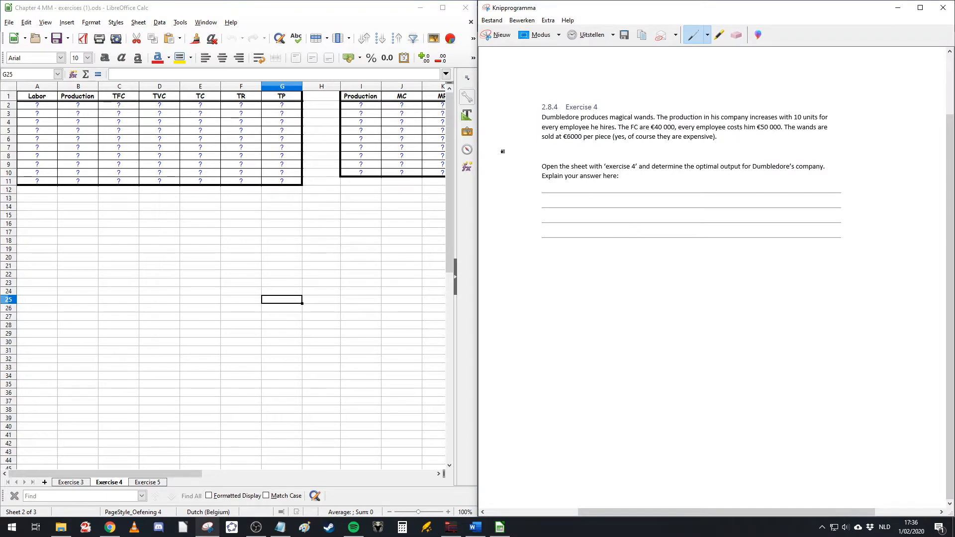
# Step: Review the cost, revenue and marginal tables on the Exercise 4 sheet
pyautogui.click(141, 206)
pyautogui.click(204, 274)
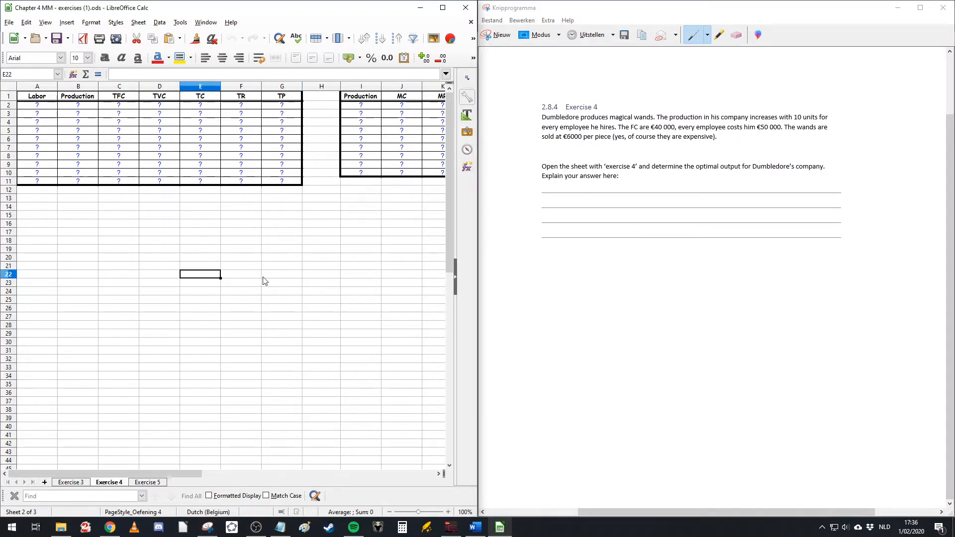
pyautogui.moveTo(35, 97); pyautogui.dragTo(282, 184)
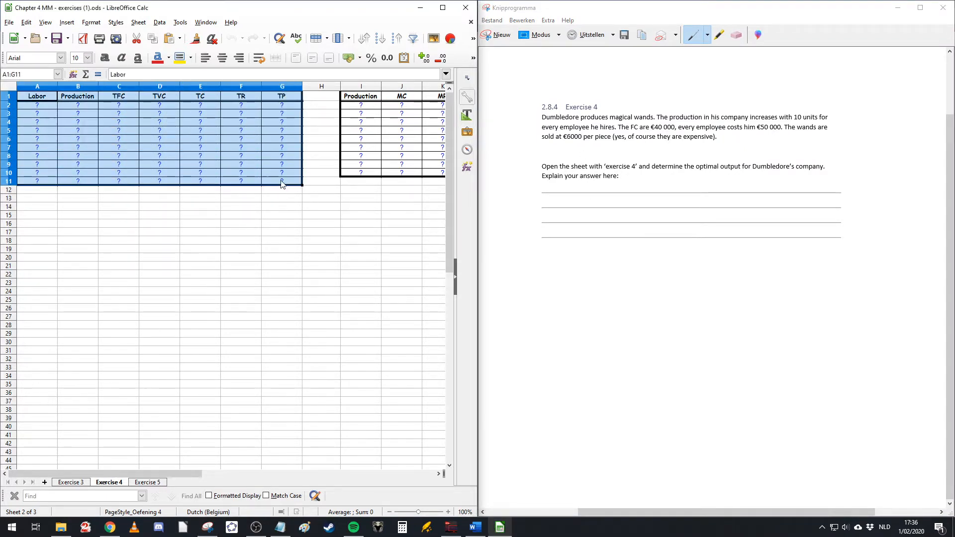
pyautogui.click(355, 268)
pyautogui.moveTo(352, 101); pyautogui.dragTo(351, 179)
pyautogui.click(361, 248)
pyautogui.hscroll(-2, 163, 472)
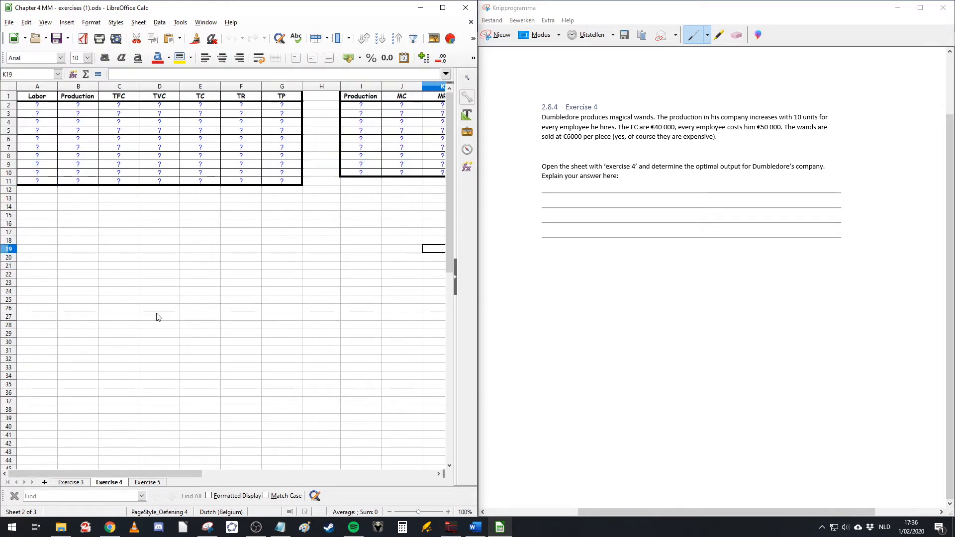
pyautogui.moveTo(152, 206); pyautogui.dragTo(154, 215)
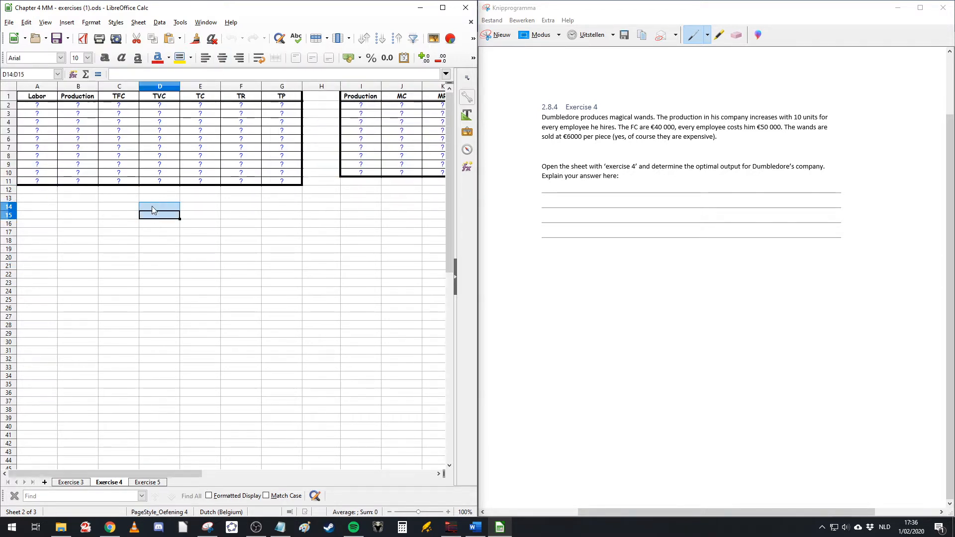
# Step: Enter labor 0 and 1 with production 0 and 10 in the first two table rows
pyautogui.click(37, 107)
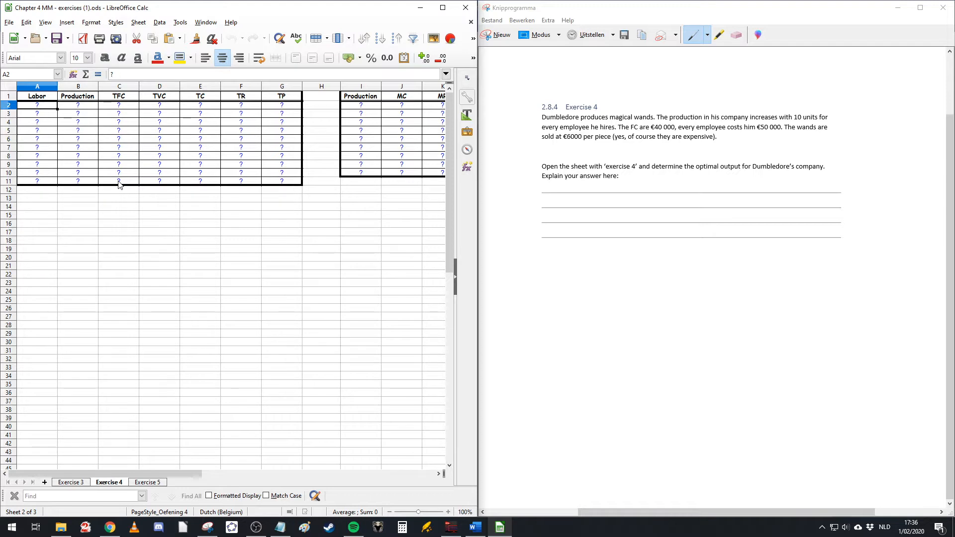
pyautogui.write('0')
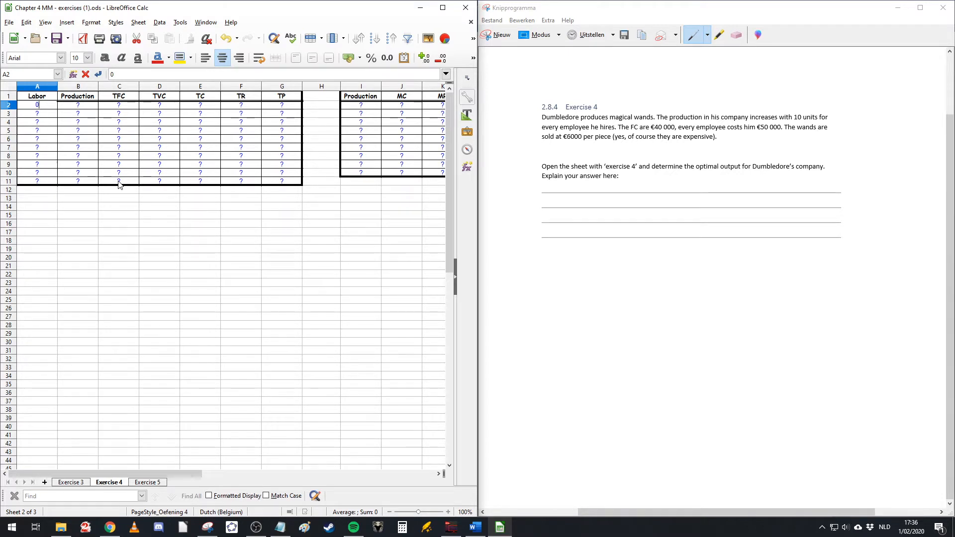
pyautogui.press('Tab')
pyautogui.write('0')
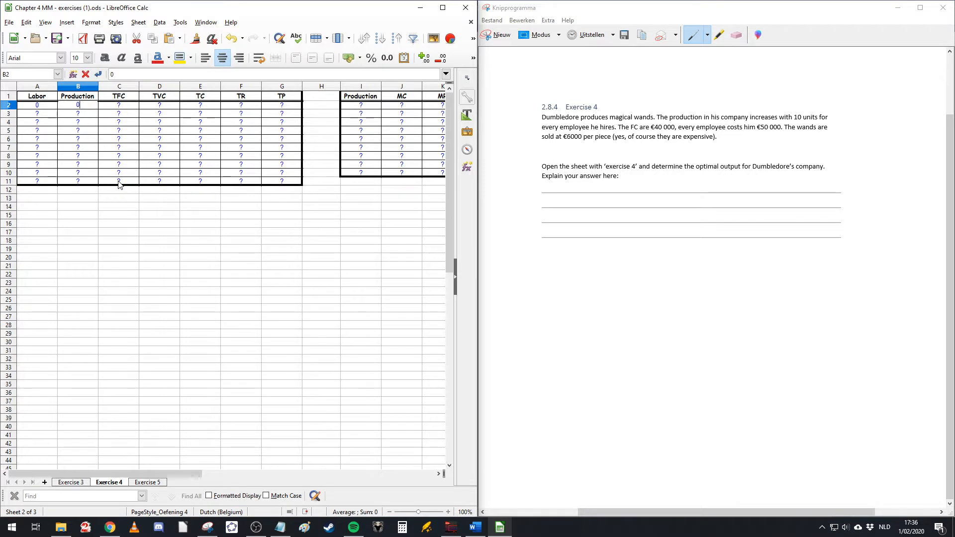
pyautogui.press('Return')
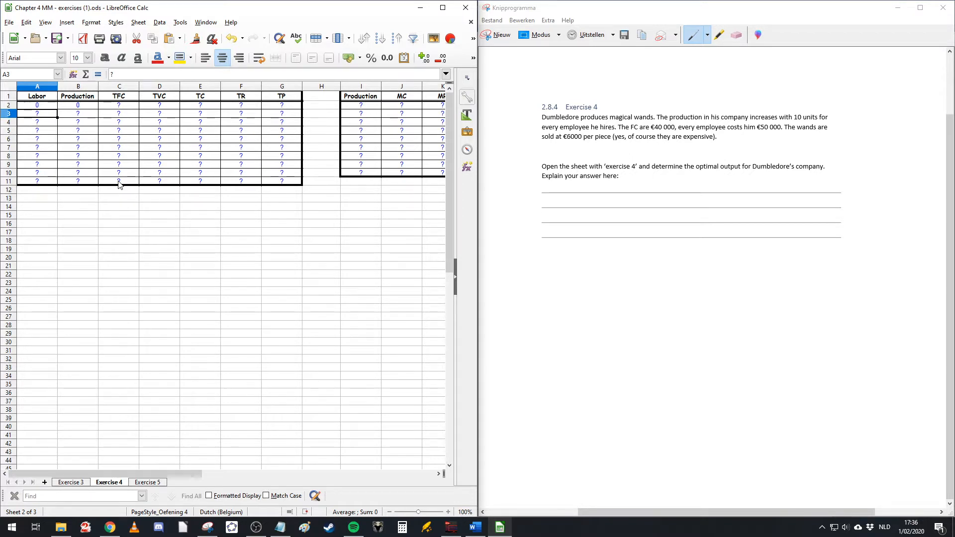
pyautogui.write('1')
pyautogui.press('Tab')
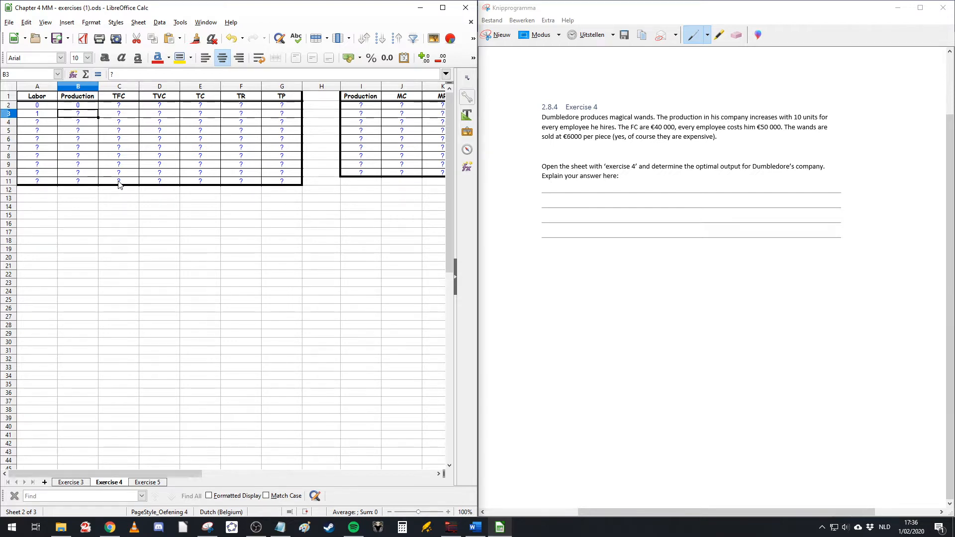
pyautogui.write('10')
pyautogui.press('Return')
# Step: Fill the Labor column with the values 2 through 9 in the remaining rows
pyautogui.press('Left')
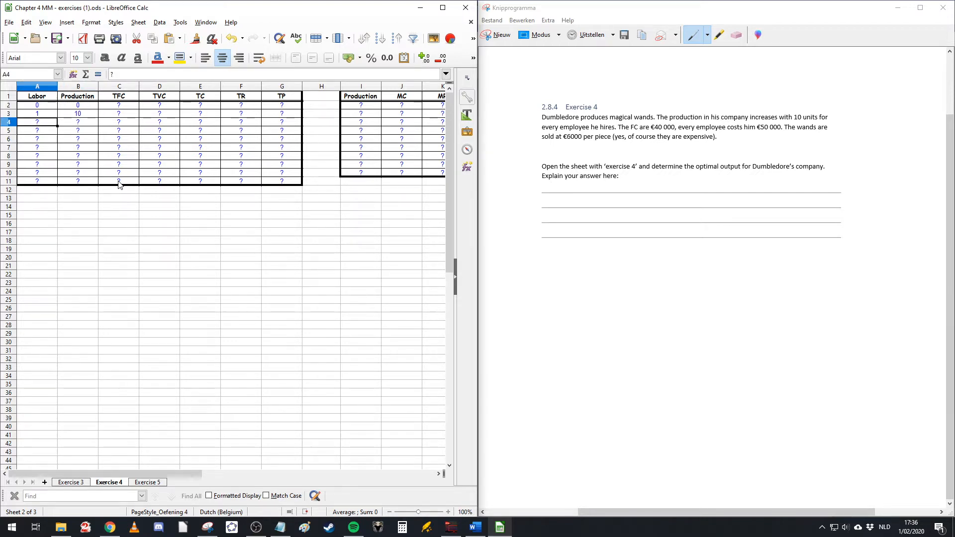
pyautogui.write('2')
pyautogui.press('Return')
pyautogui.write('3')
pyautogui.press('Return')
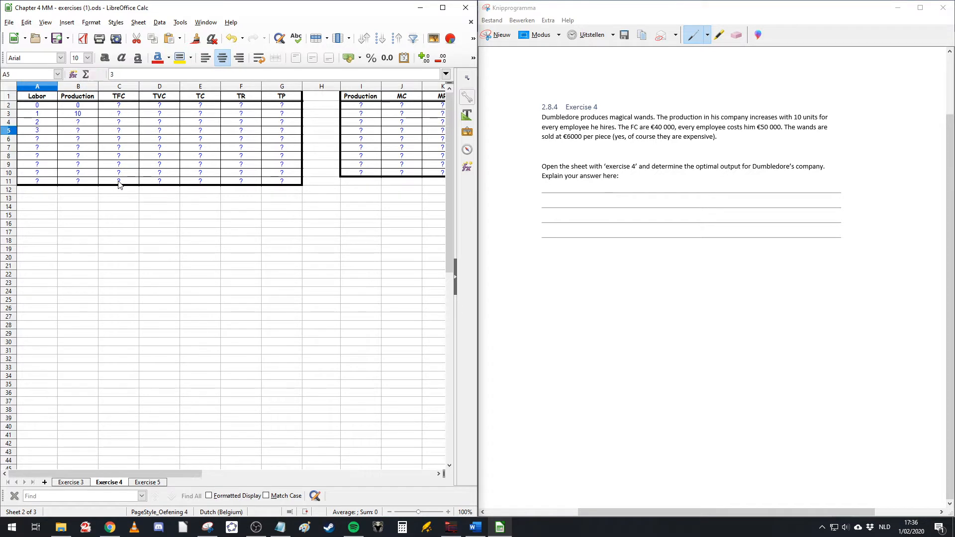
pyautogui.write('4')
pyautogui.press('Return')
pyautogui.write('5')
pyautogui.press('Return')
pyautogui.write('6')
pyautogui.press('Return')
pyautogui.write('7')
pyautogui.press('Return')
pyautogui.write('8')
pyautogui.press('Return')
pyautogui.write('9')
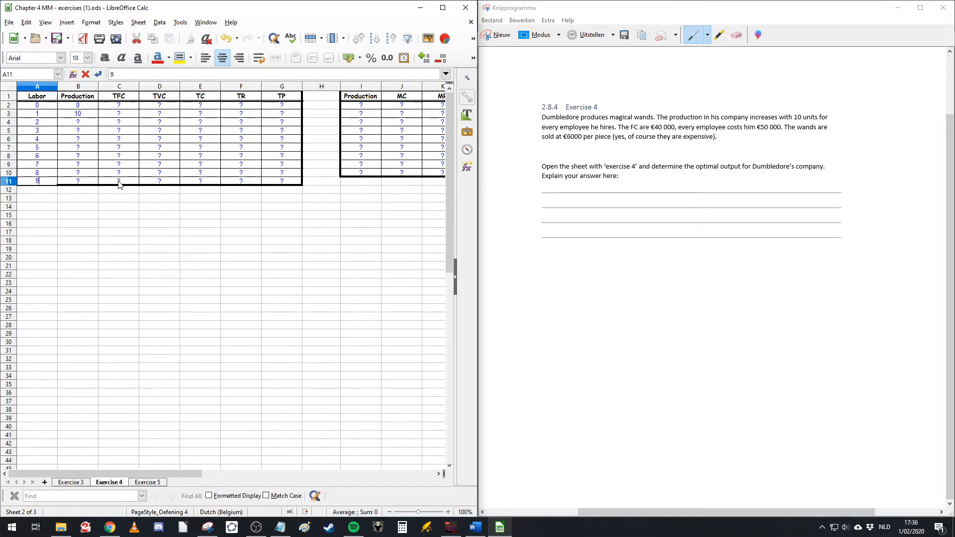
# Step: Enter production 20 for labor 2 and extend the Production column series down to 90
pyautogui.press('Tab')
pyautogui.press('Up')
pyautogui.press('Up')
pyautogui.press('Up')
pyautogui.press('Up')
pyautogui.press('Up')
pyautogui.press('Up')
pyautogui.press('Up')
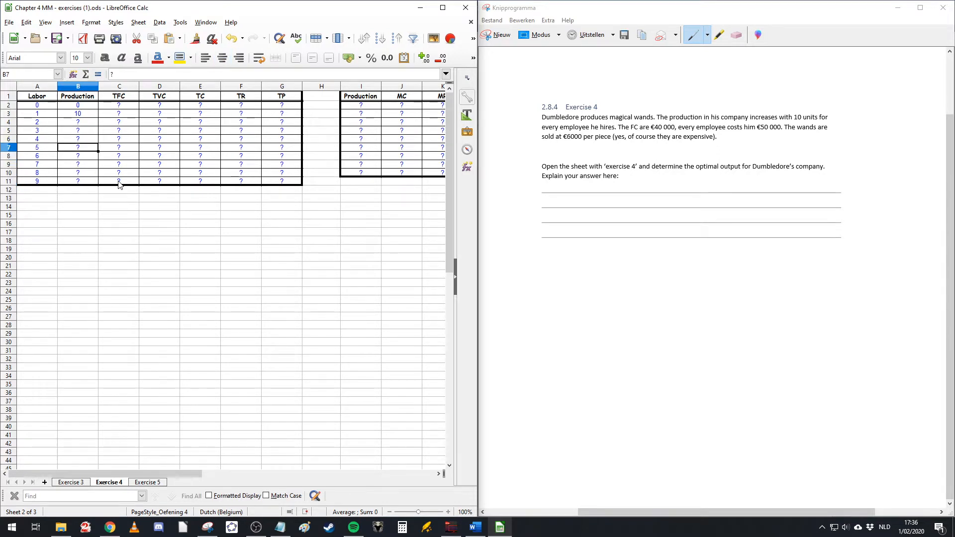
pyautogui.write('20')
pyautogui.press('Return')
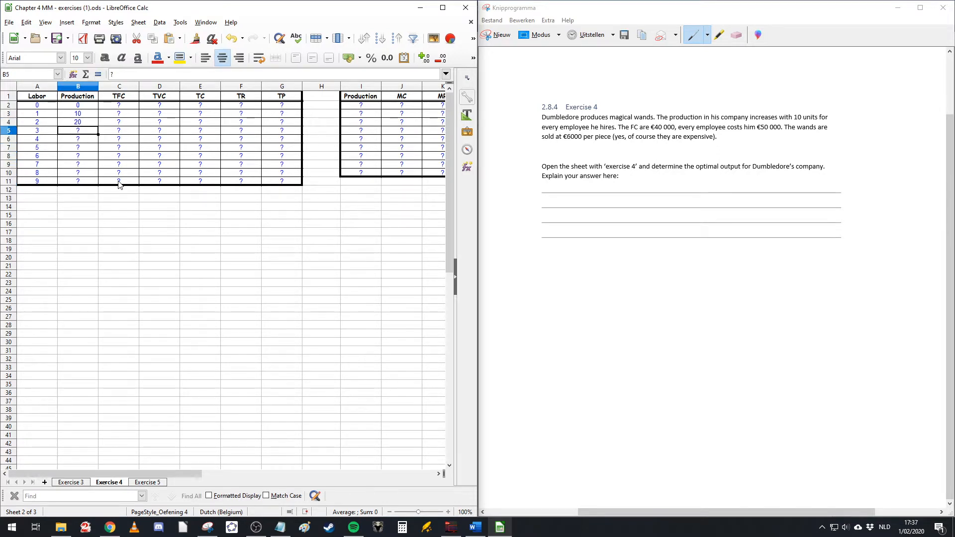
pyautogui.moveTo(88, 106); pyautogui.dragTo(86, 184)
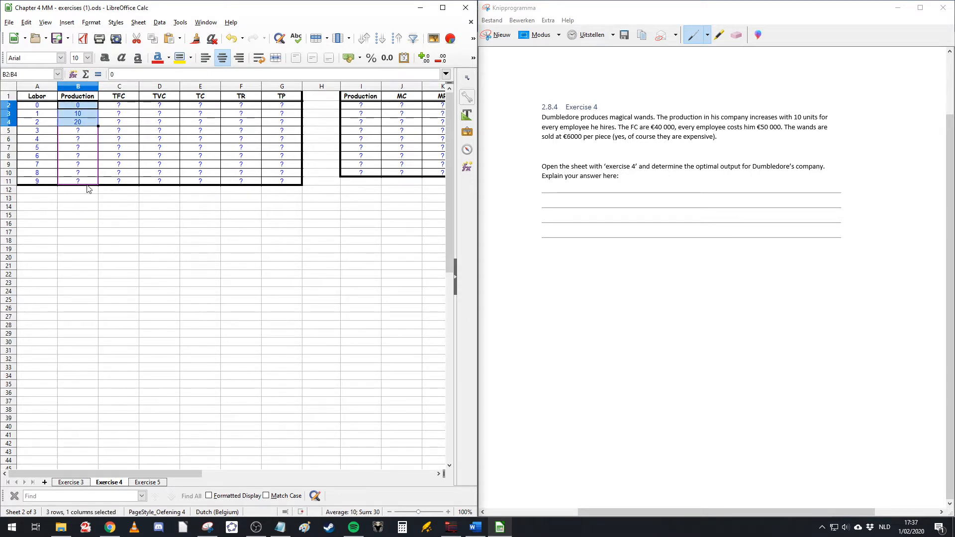
pyautogui.click(129, 240)
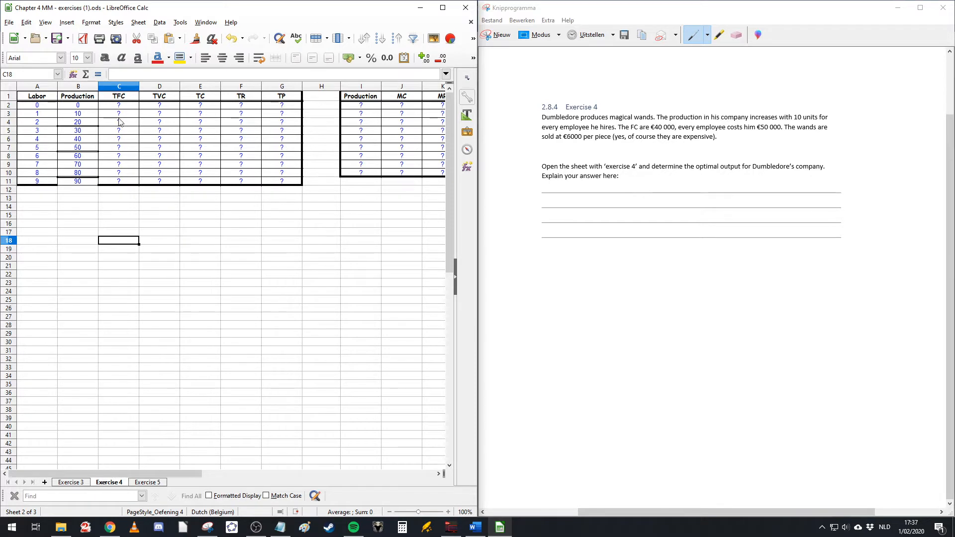
# Step: Highlight the phrase stating the FC are €40 000 in the snipped exercise text
pyautogui.click(121, 97)
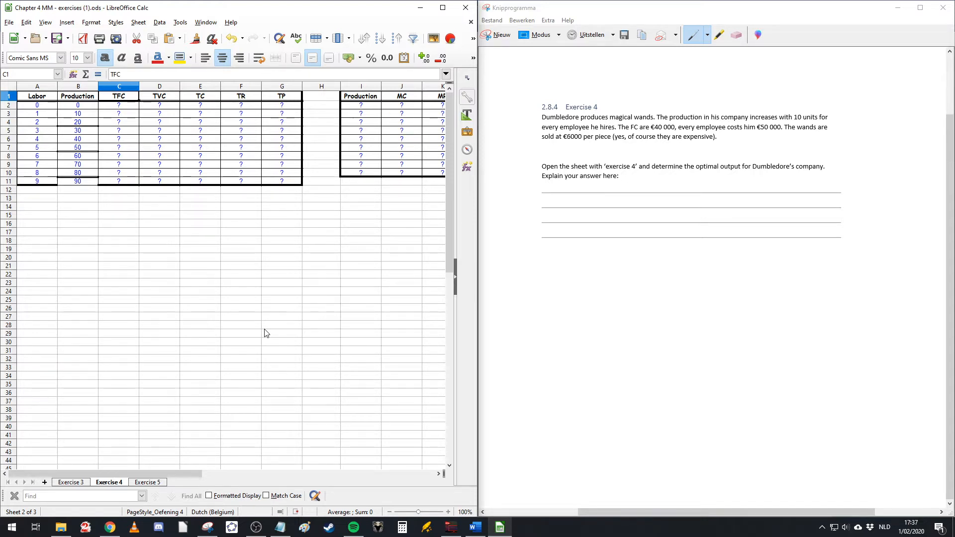
pyautogui.click(649, 118)
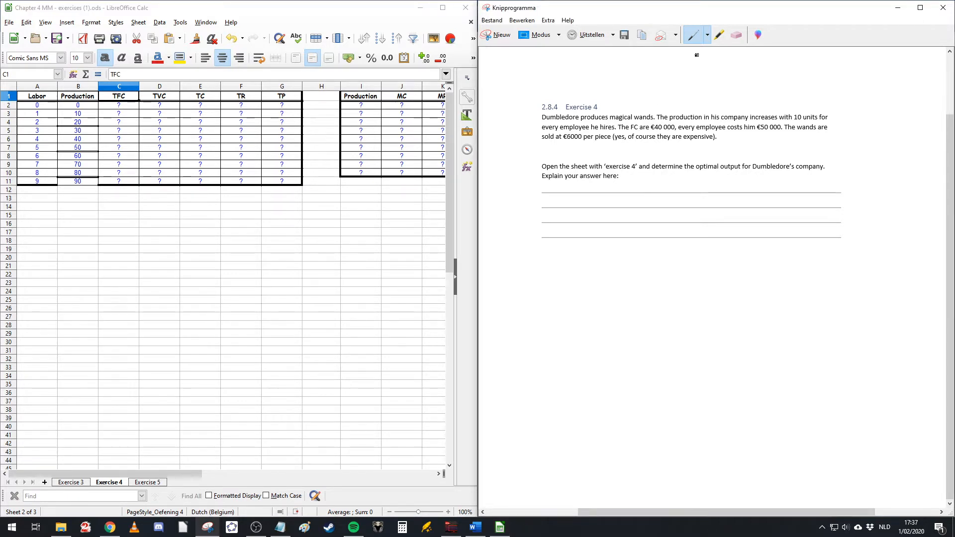
pyautogui.click(719, 35)
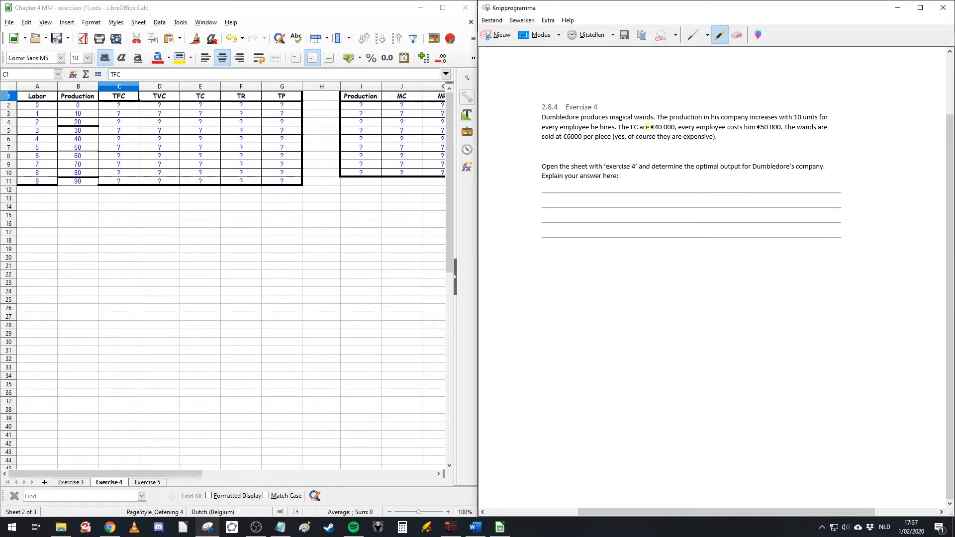
pyautogui.moveTo(620, 127); pyautogui.dragTo(675, 127)
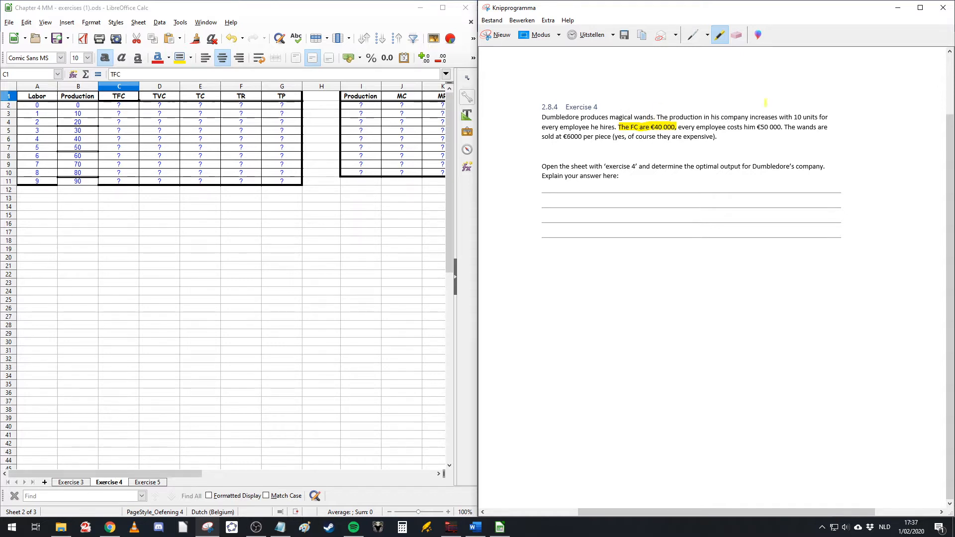
# Step: Enter 40 as the TFC in the first row of the table
pyautogui.click(121, 107)
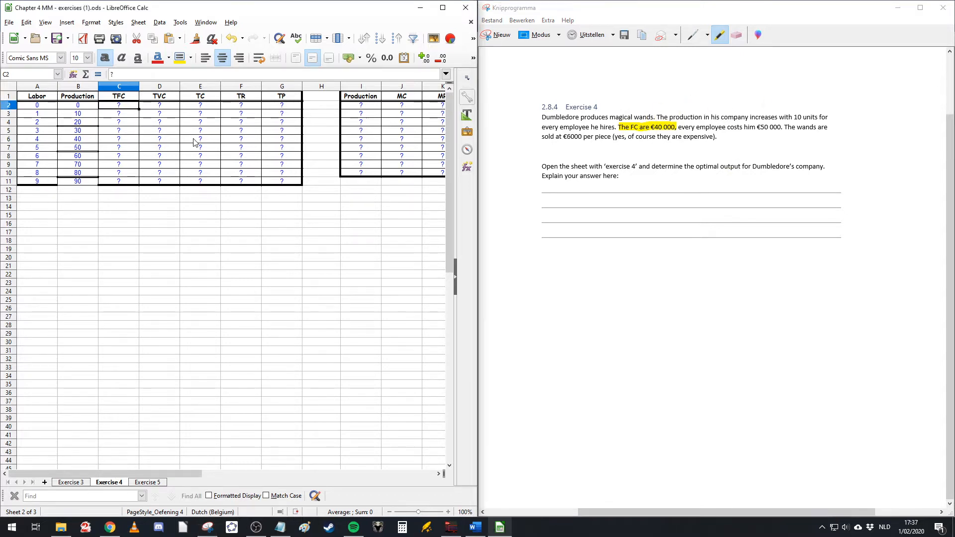
pyautogui.write('40')
pyautogui.press('Return')
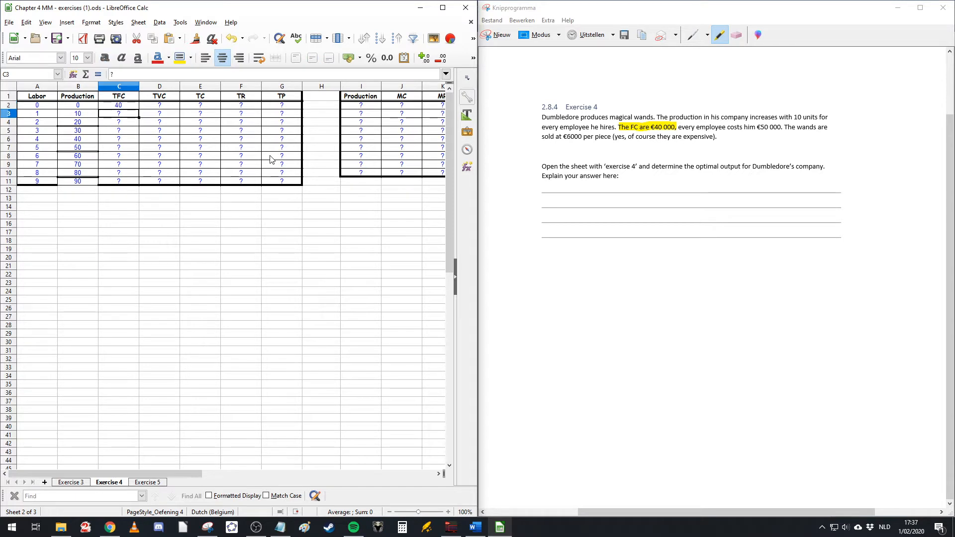
pyautogui.click(126, 108)
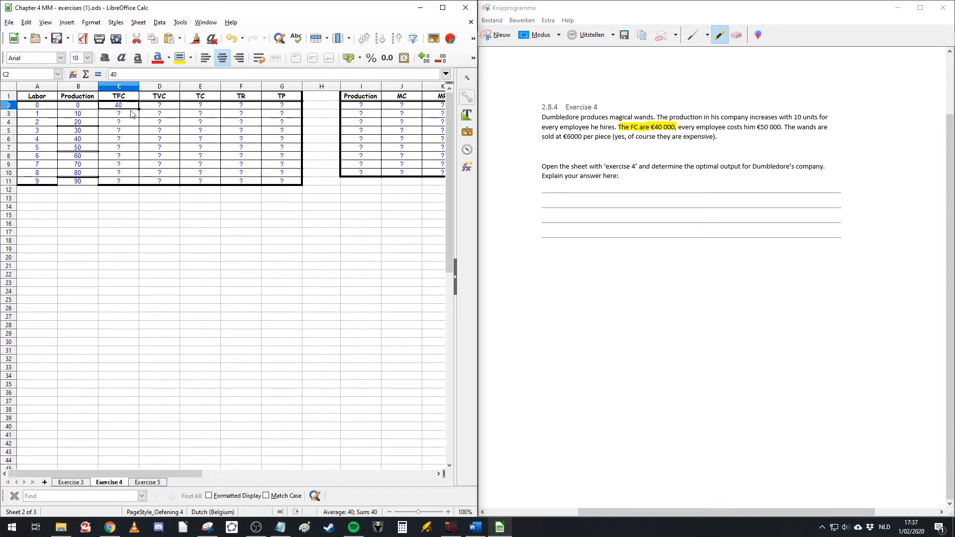
# Step: Extend the first TFC value down the TFC column as a series and undo that fill
pyautogui.moveTo(139, 109); pyautogui.dragTo(126, 185)
pyautogui.click(209, 224)
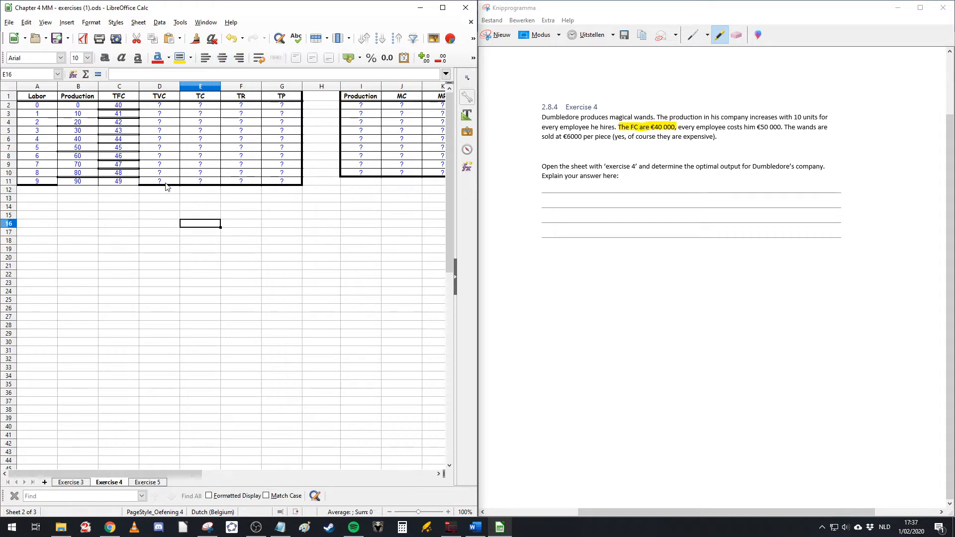
pyautogui.hotkey('ctrl', 'z')
# Step: Enter =C2 in the second TFC cell and copy that formula down to the last table row
pyautogui.click(118, 114)
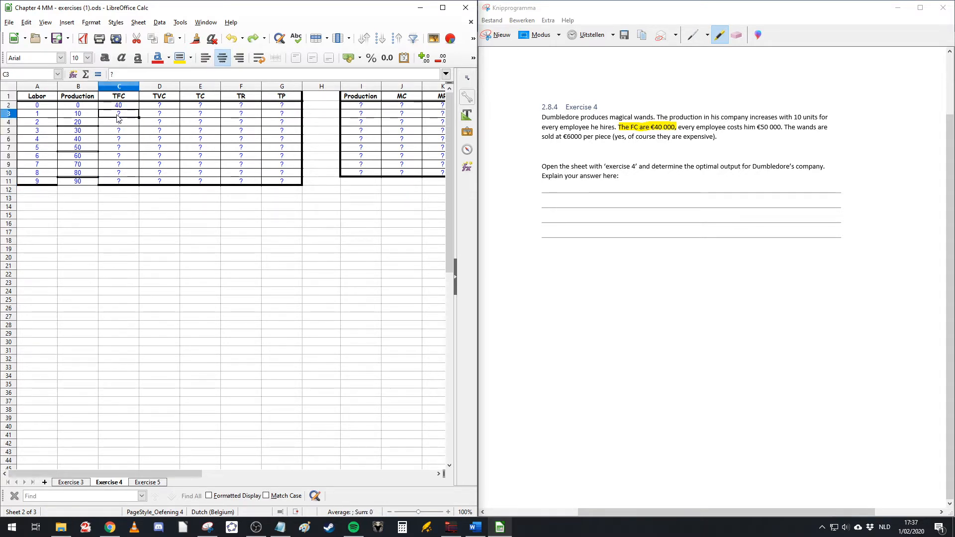
pyautogui.write('=C2')
pyautogui.press('Return')
pyautogui.click(132, 116)
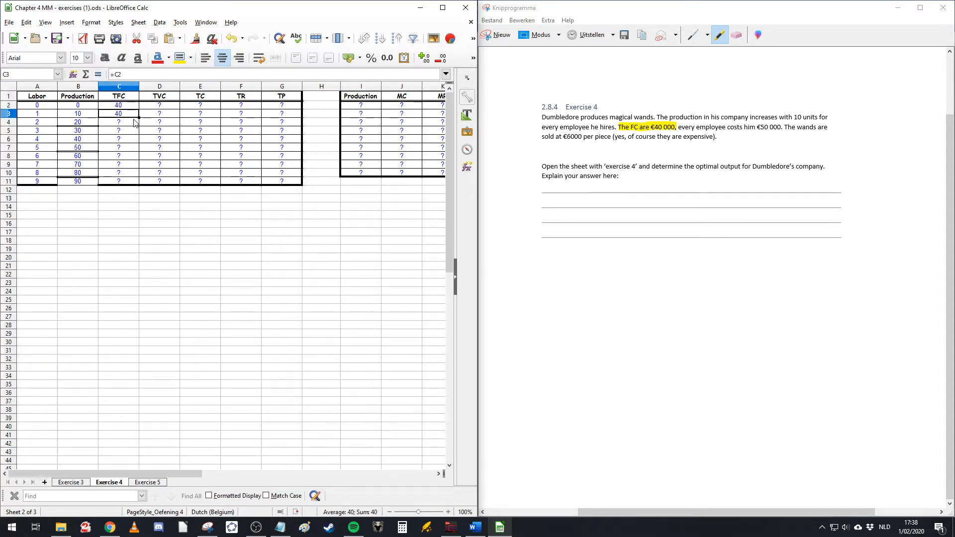
pyautogui.moveTo(139, 119); pyautogui.dragTo(130, 184)
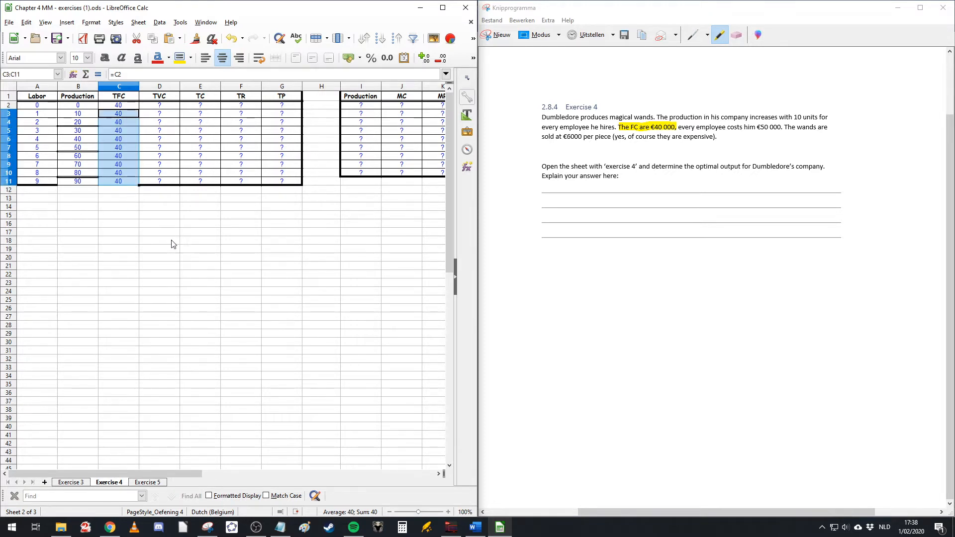
pyautogui.click(172, 243)
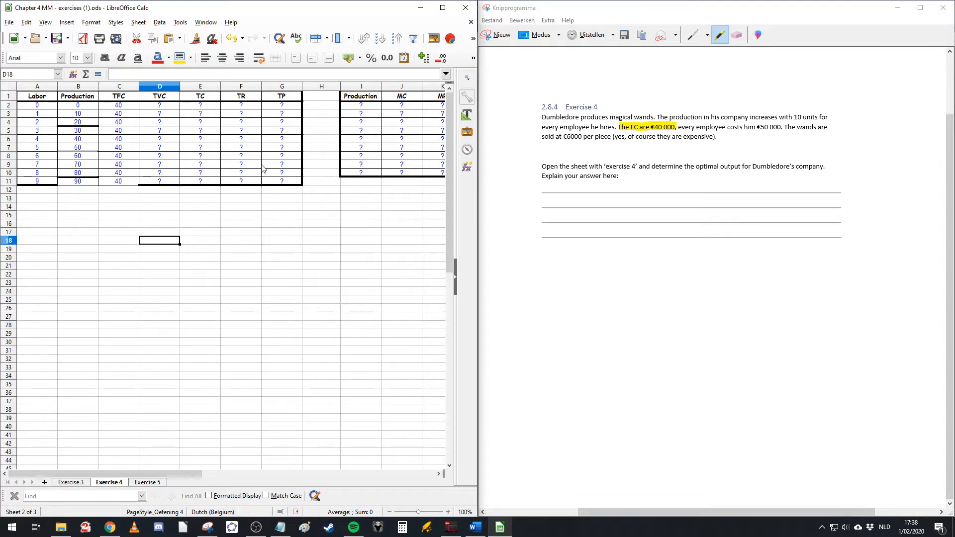
# Step: Highlight the €50 000 cost per employee in the snipped exercise text
pyautogui.click(115, 106)
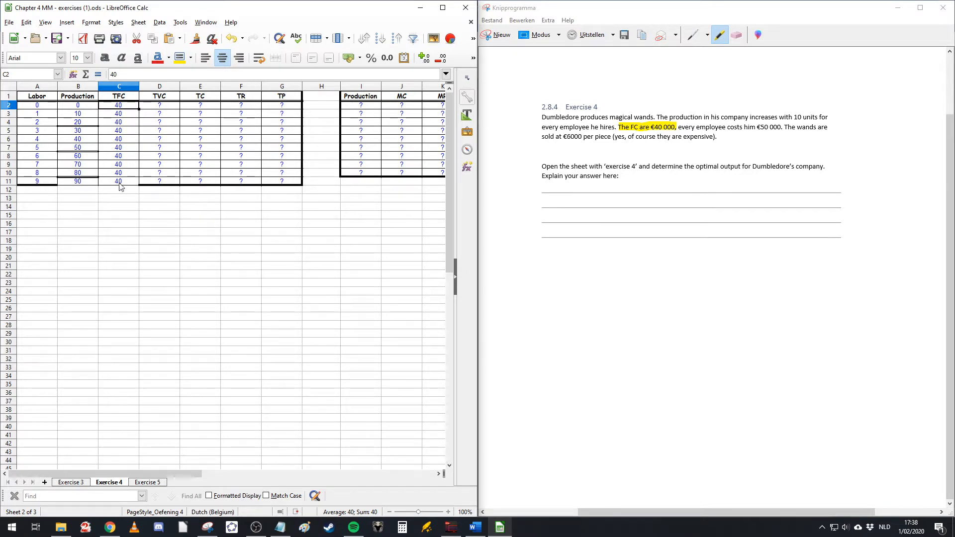
pyautogui.moveTo(125, 105); pyautogui.dragTo(125, 181)
pyautogui.click(159, 223)
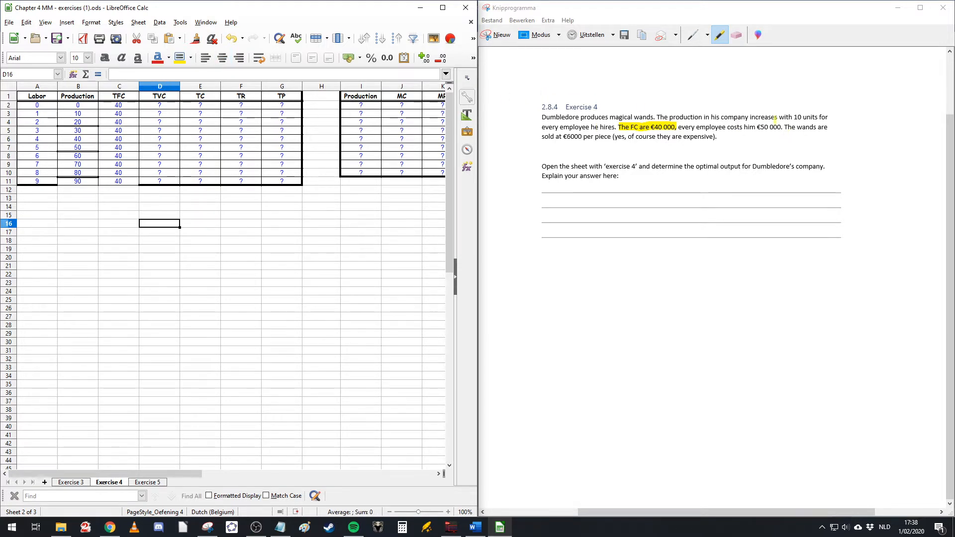
pyautogui.click(721, 39)
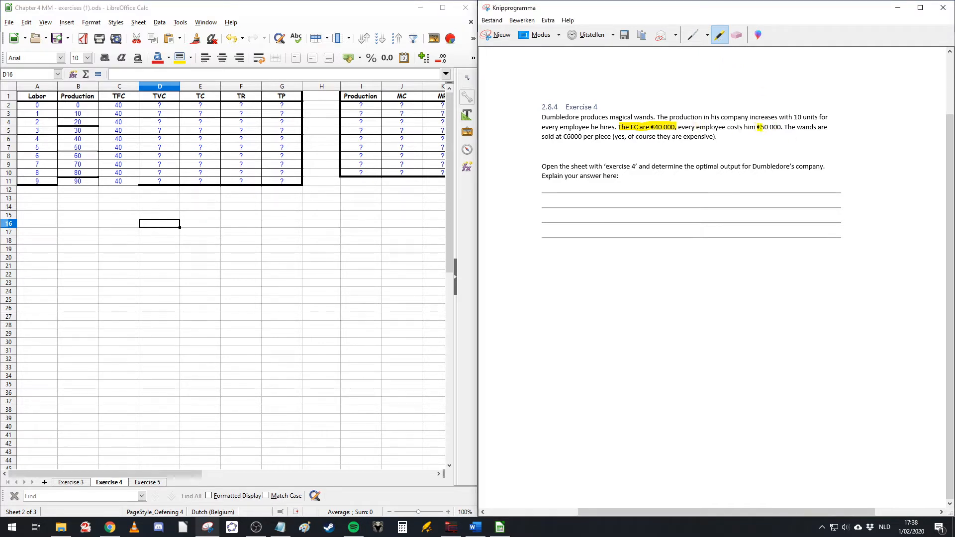
pyautogui.moveTo(757, 127); pyautogui.dragTo(780, 127)
# Step: Enter 0 as the TVC in the first table row, for labor 0
pyautogui.click(161, 100)
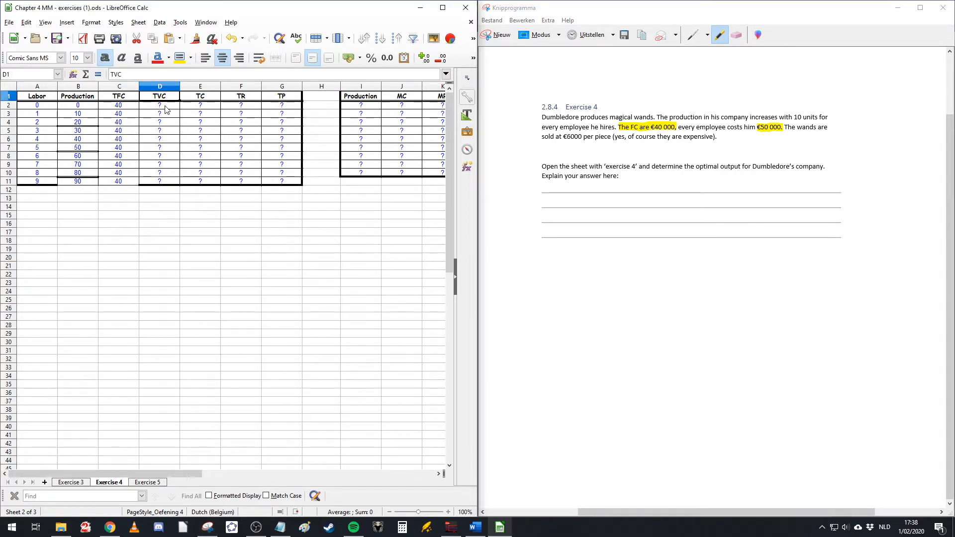
pyautogui.click(167, 104)
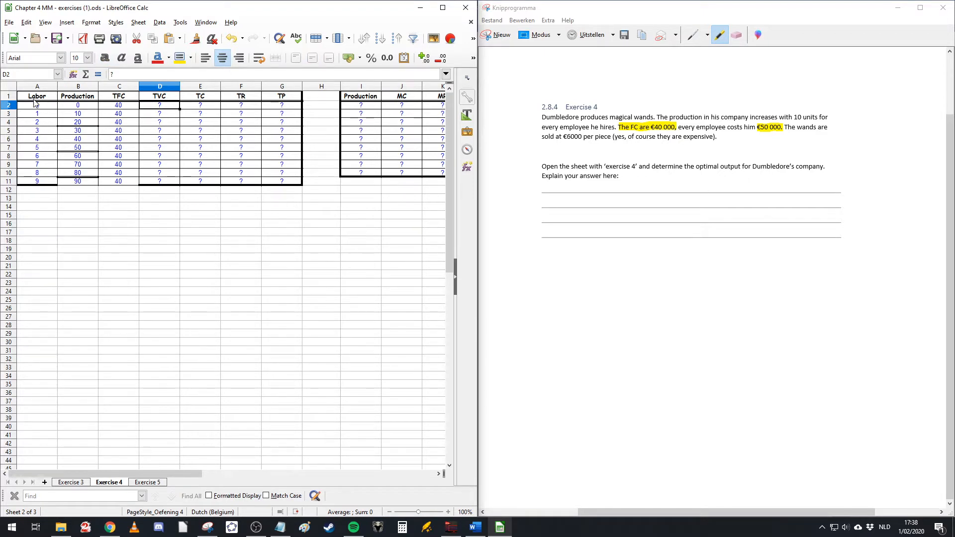
pyautogui.write('0')
pyautogui.press('Return')
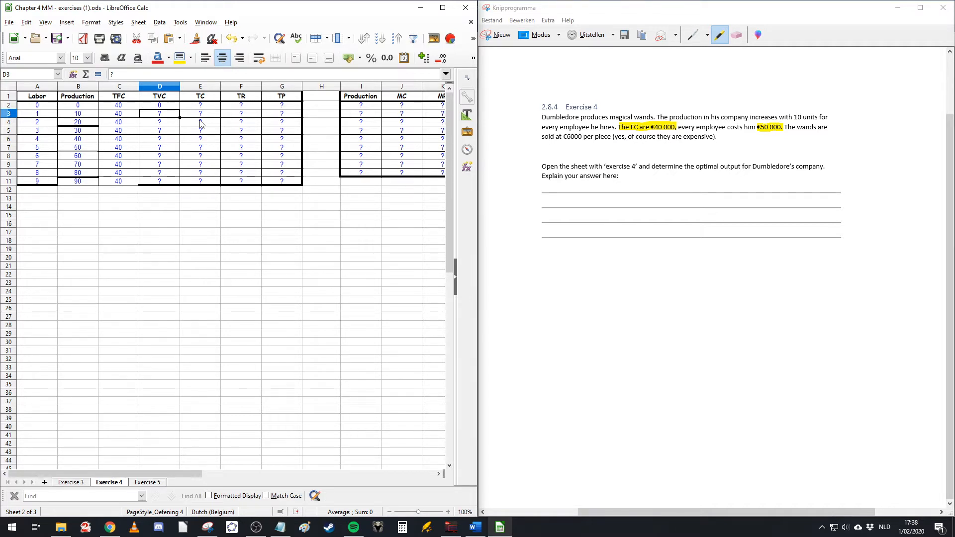
# Step: Enter 50000 as the TVC for labor 1
pyautogui.write('50000')
pyautogui.press('Return')
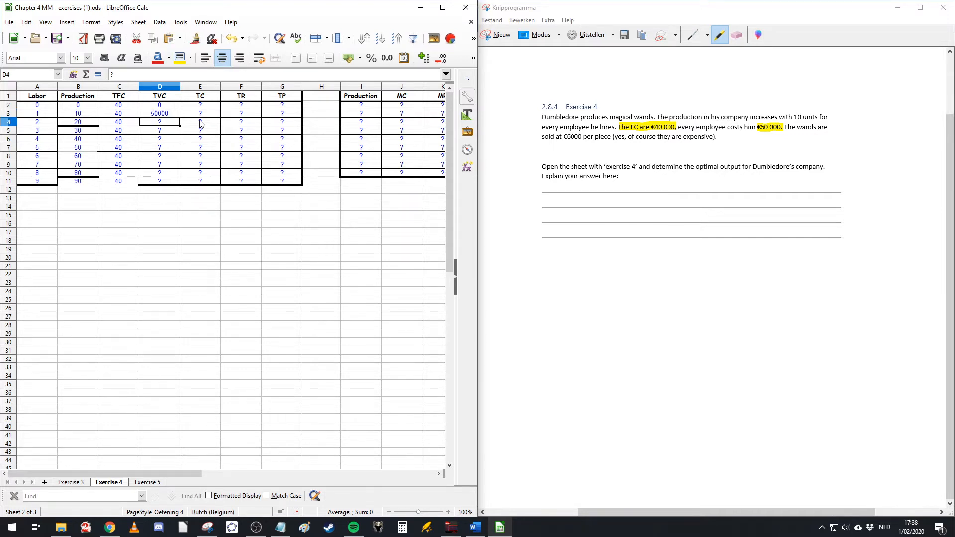
pyautogui.press('Up')
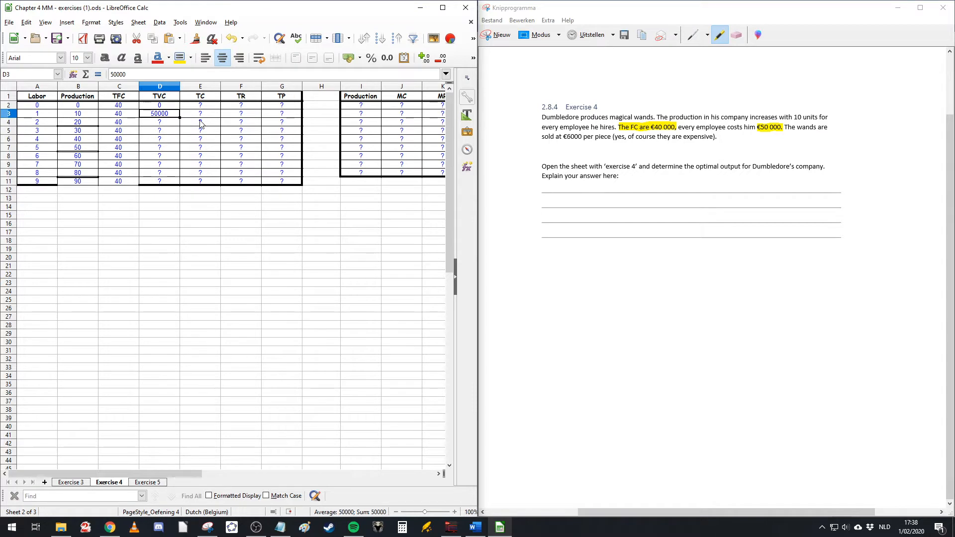
# Step: Enter TVC values 50 and 100 for labor 1 and 2, then extend the TVC series down to the last row
pyautogui.write('50')
pyautogui.press('Return')
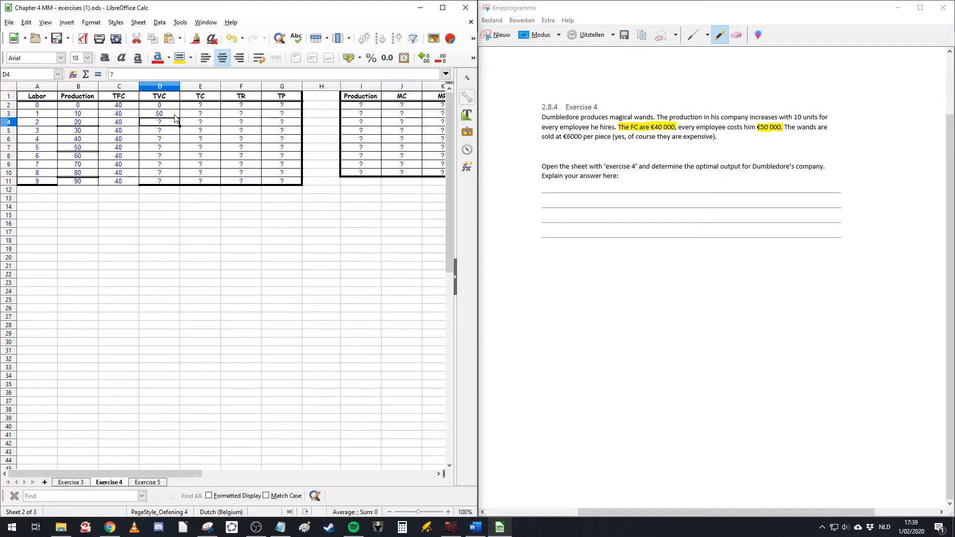
pyautogui.write('100')
pyautogui.press('Return')
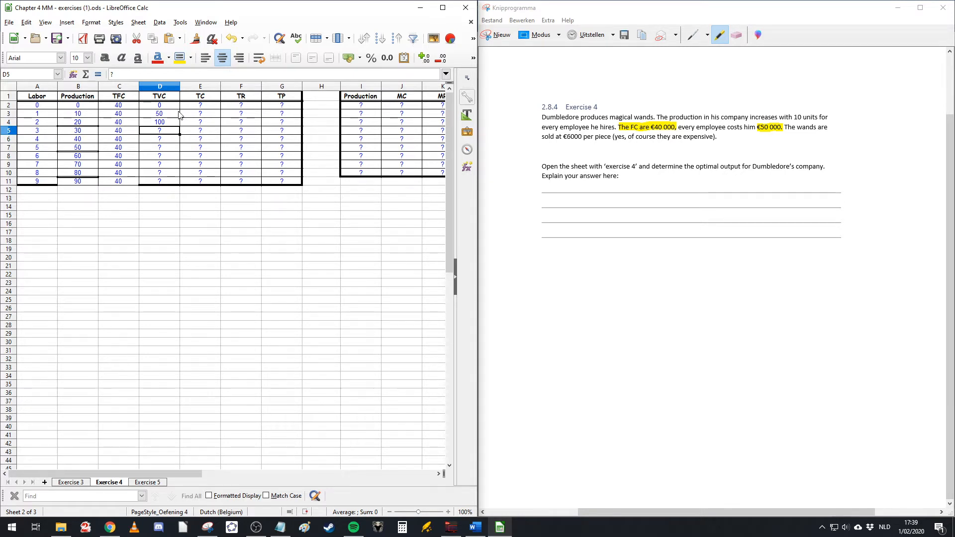
pyautogui.moveTo(161, 105); pyautogui.dragTo(187, 184)
pyautogui.click(238, 224)
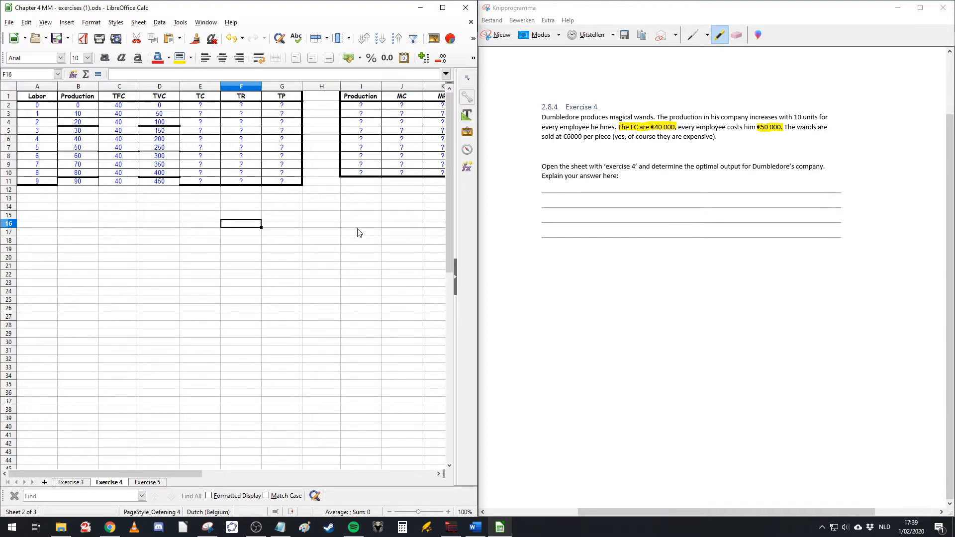
# Step: Compute TC in the first row with the formula =C2+D2 and copy it down the TC column
pyautogui.click(200, 97)
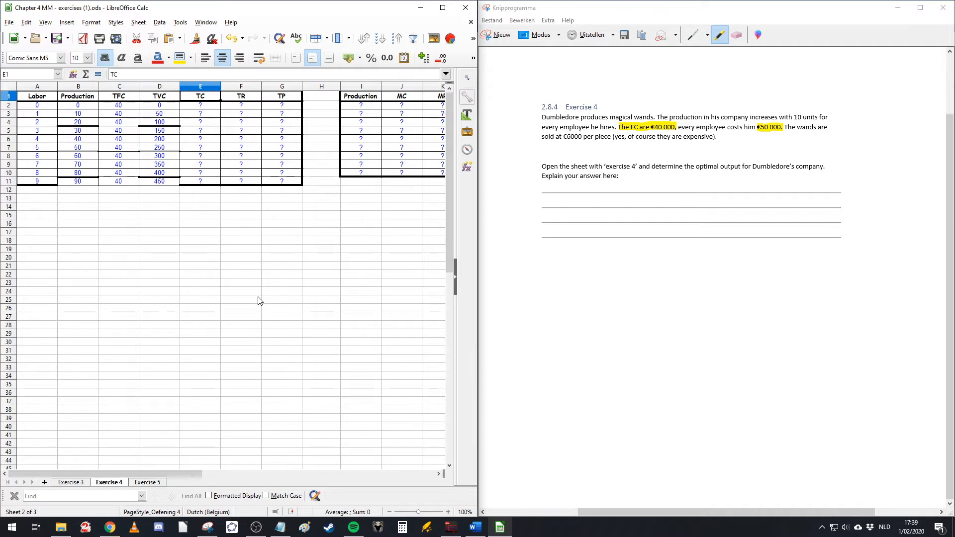
pyautogui.click(203, 106)
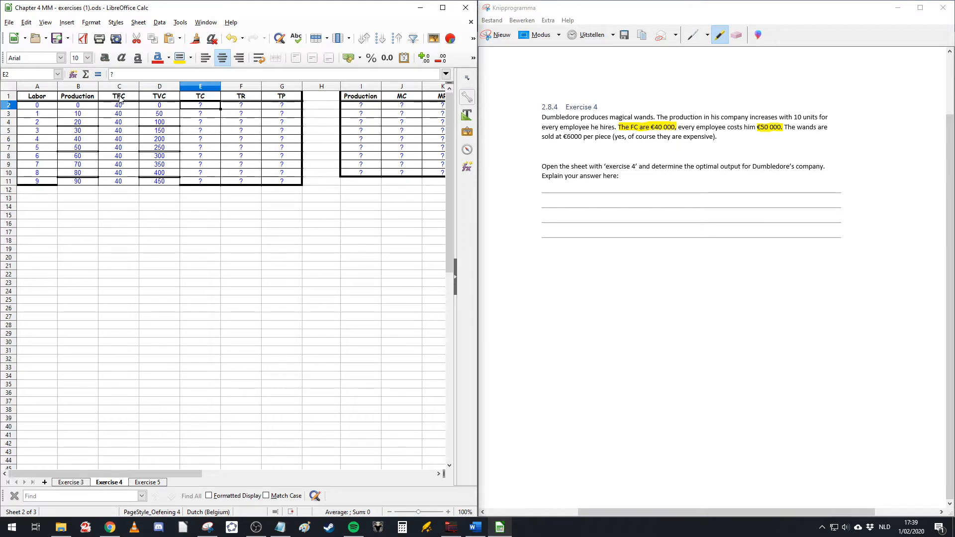
pyautogui.click(120, 97)
pyautogui.click(199, 107)
pyautogui.write('=')
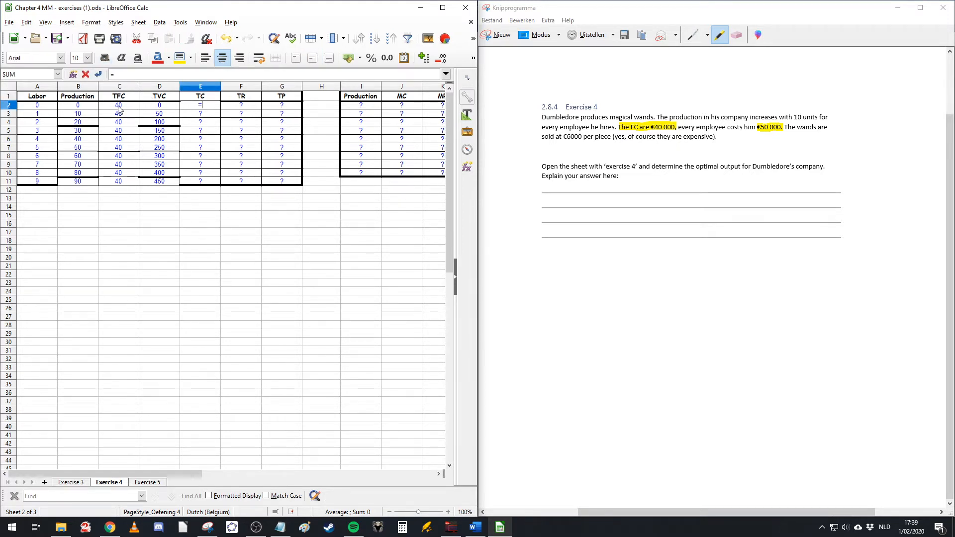
pyautogui.click(119, 108)
pyautogui.write('+')
pyautogui.click(164, 106)
pyautogui.press('Return')
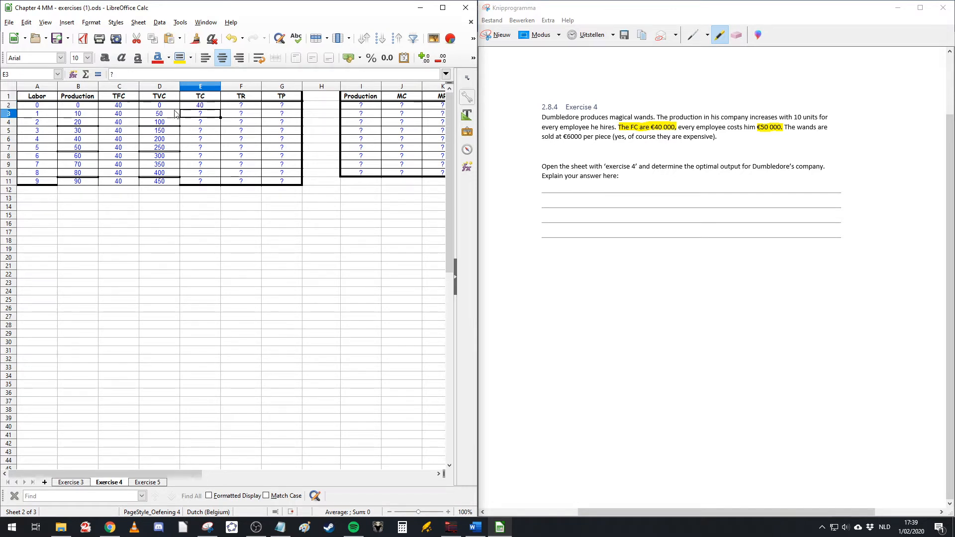
pyautogui.click(217, 106)
pyautogui.moveTo(222, 108); pyautogui.dragTo(212, 183)
pyautogui.click(260, 233)
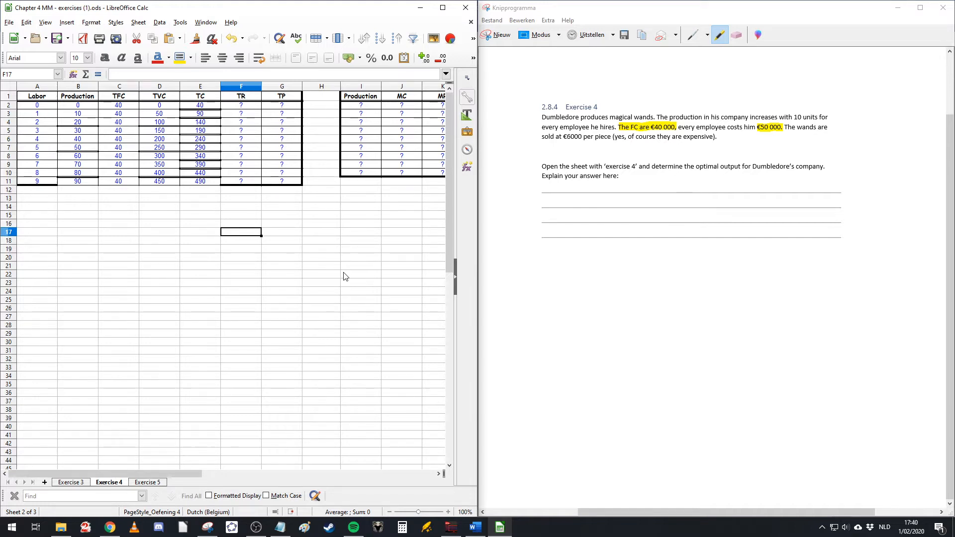
# Step: Enter 0 as the TR in the first table row
pyautogui.click(77, 106)
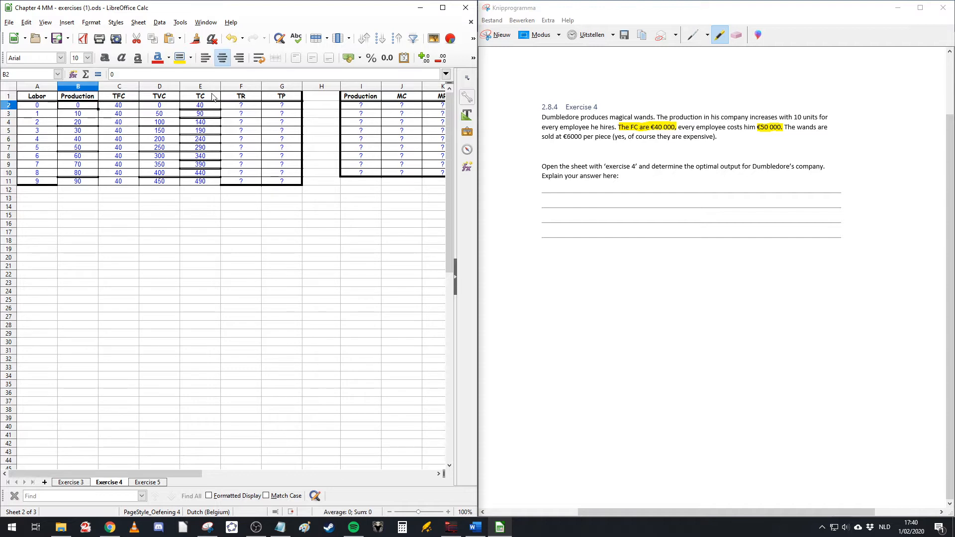
pyautogui.click(247, 107)
pyautogui.write('0')
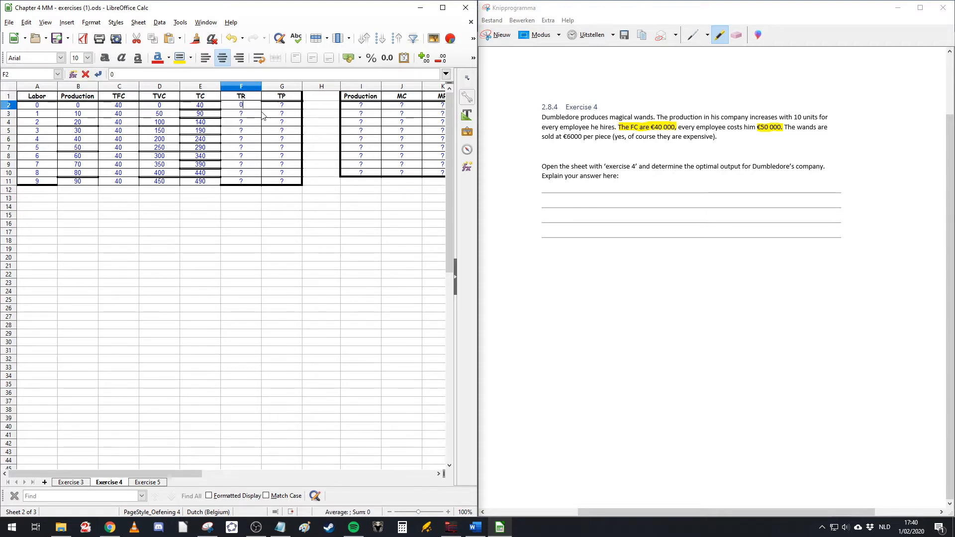
pyautogui.press('Return')
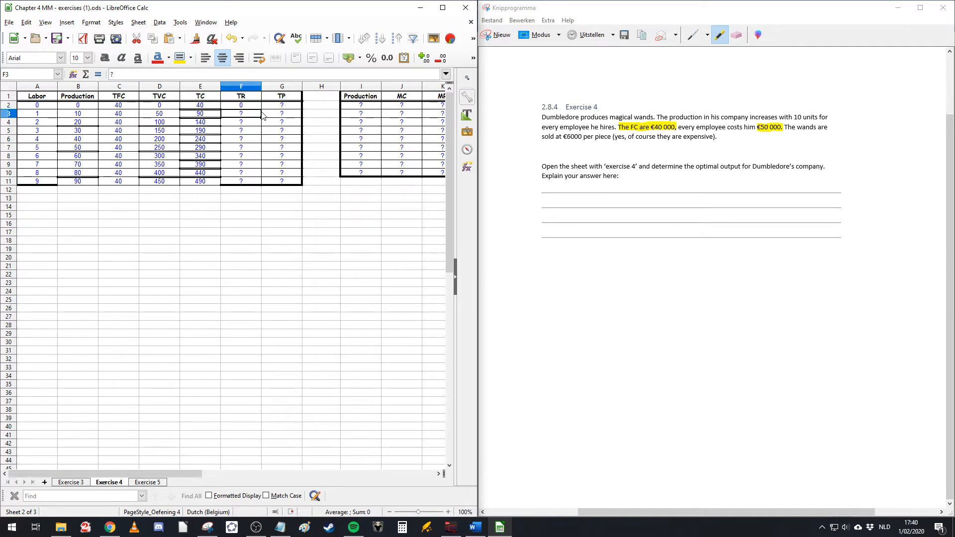
# Step: Highlight the €6000 price per wand in the snipped exercise text
pyautogui.click(85, 115)
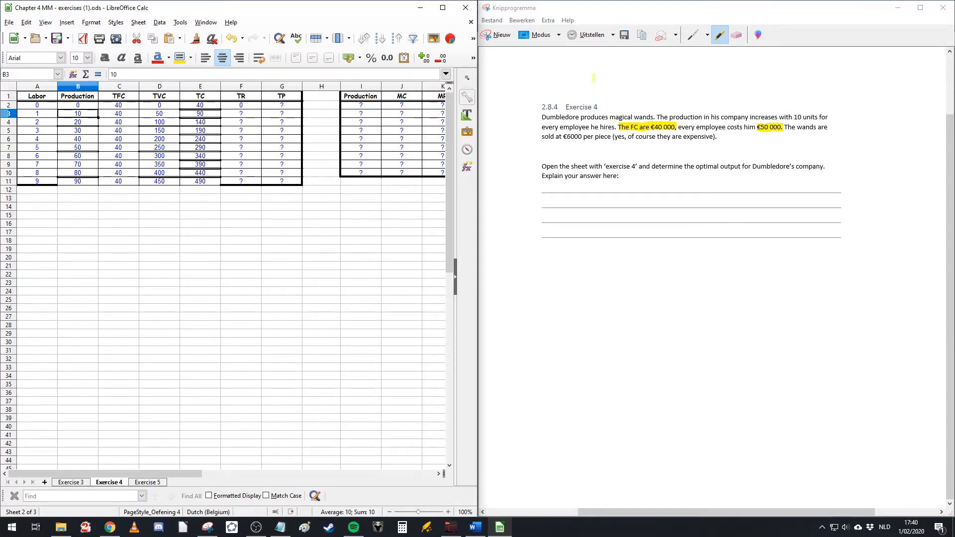
pyautogui.click(565, 137)
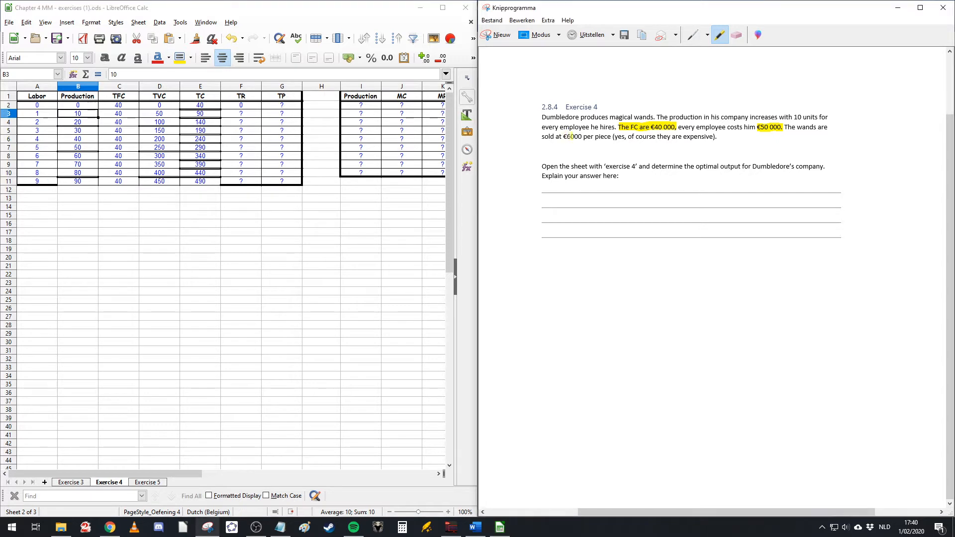
pyautogui.moveTo(562, 137); pyautogui.dragTo(591, 137)
# Step: Enter 60 as the TR for labor 1
pyautogui.click(249, 106)
pyautogui.click(251, 117)
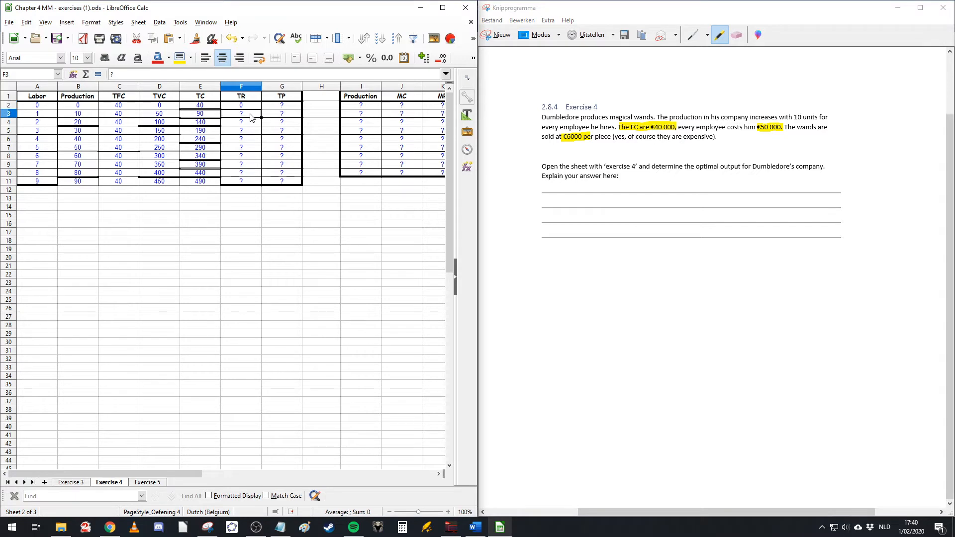
pyautogui.write('60')
pyautogui.press('Return')
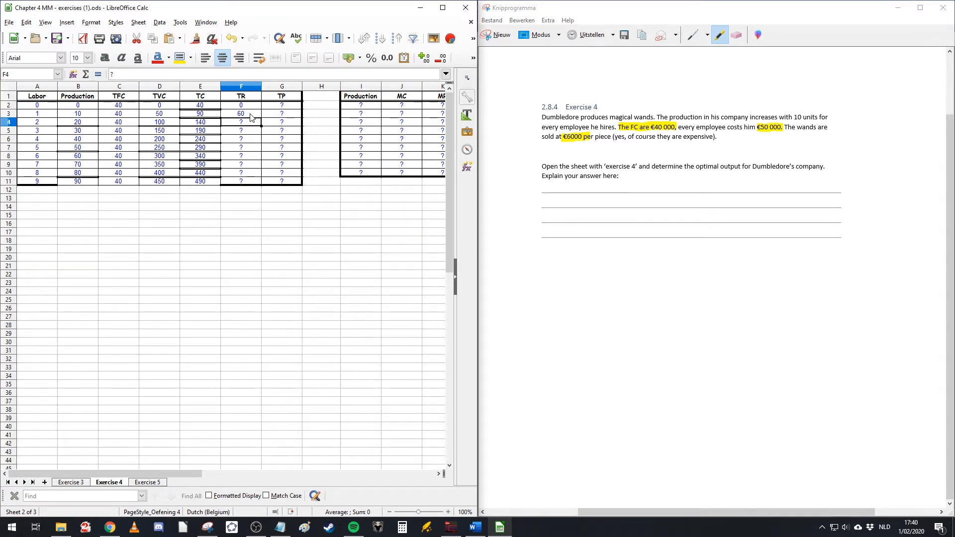
# Step: Enter 120 as the TR for labor 2 and extend the TR series down to the last row
pyautogui.moveTo(169, 105); pyautogui.dragTo(205, 157)
pyautogui.click(247, 198)
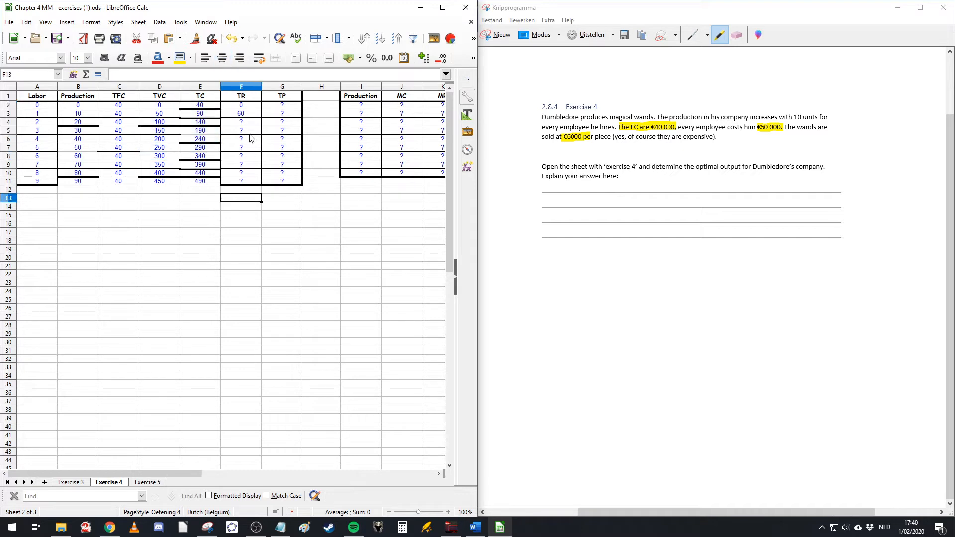
pyautogui.click(242, 116)
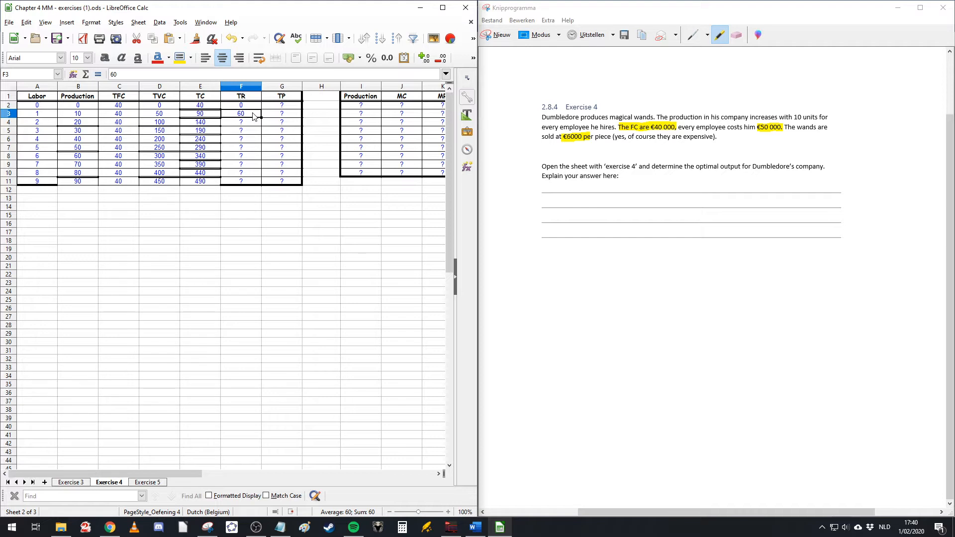
pyautogui.click(87, 123)
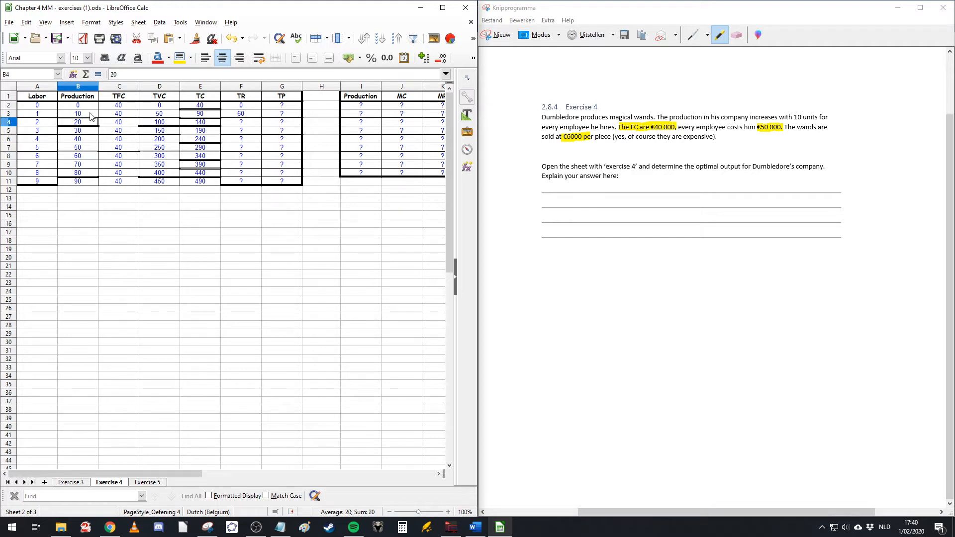
pyautogui.click(238, 125)
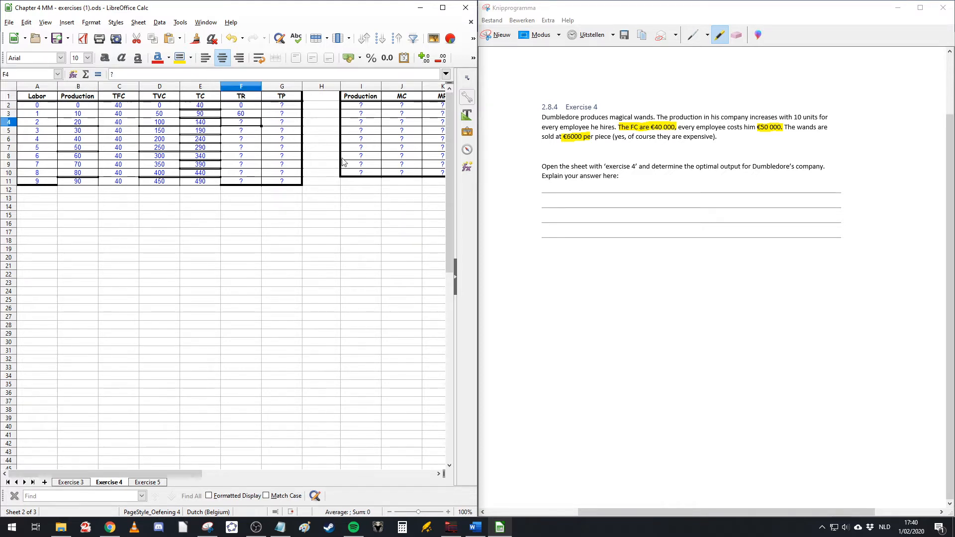
pyautogui.write('120')
pyautogui.press('Return')
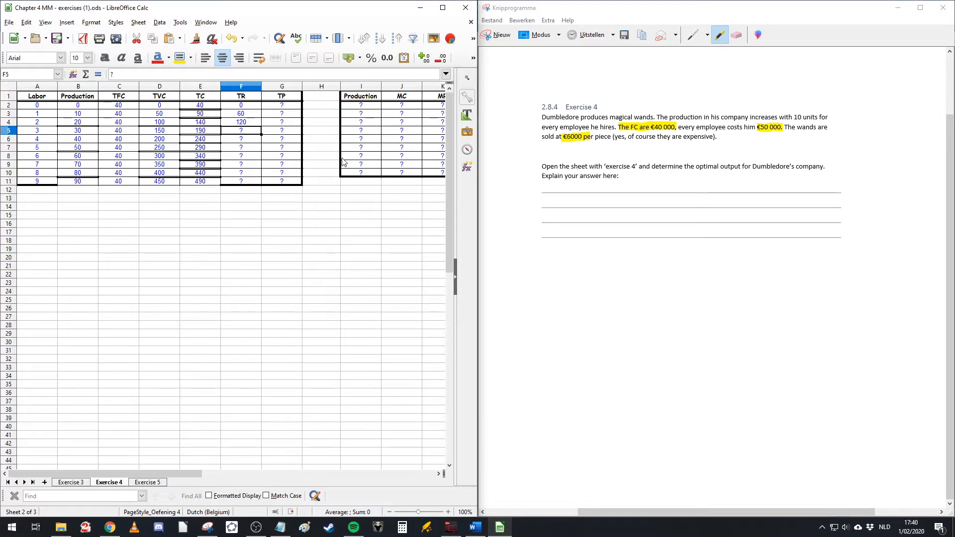
pyautogui.scroll(-1, 299, 145)
pyautogui.scroll(1, 271, 149)
pyautogui.moveTo(240, 106); pyautogui.dragTo(255, 183)
pyautogui.click(298, 257)
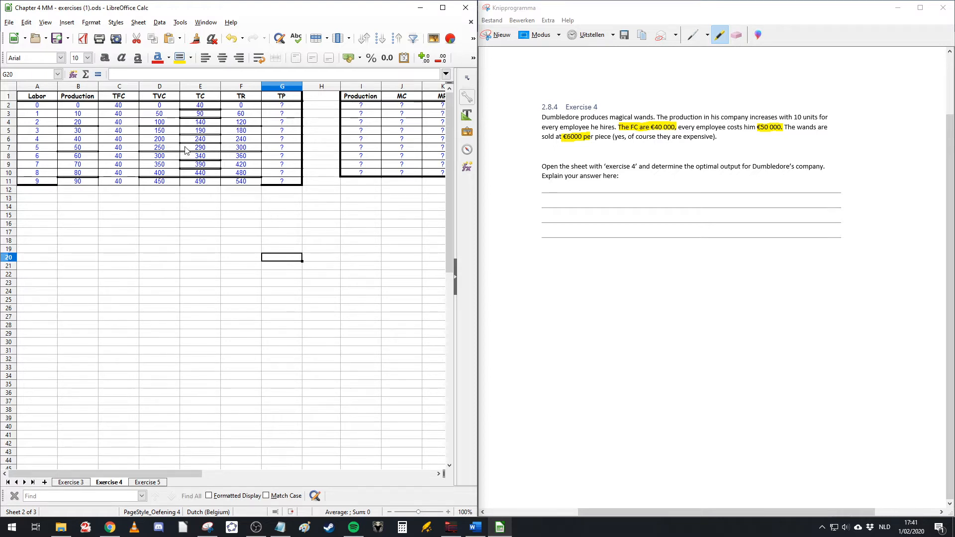
# Step: Enter a TP formula in the first row that subtracts TC from TR (=F2-E2)
pyautogui.click(278, 106)
pyautogui.write('=')
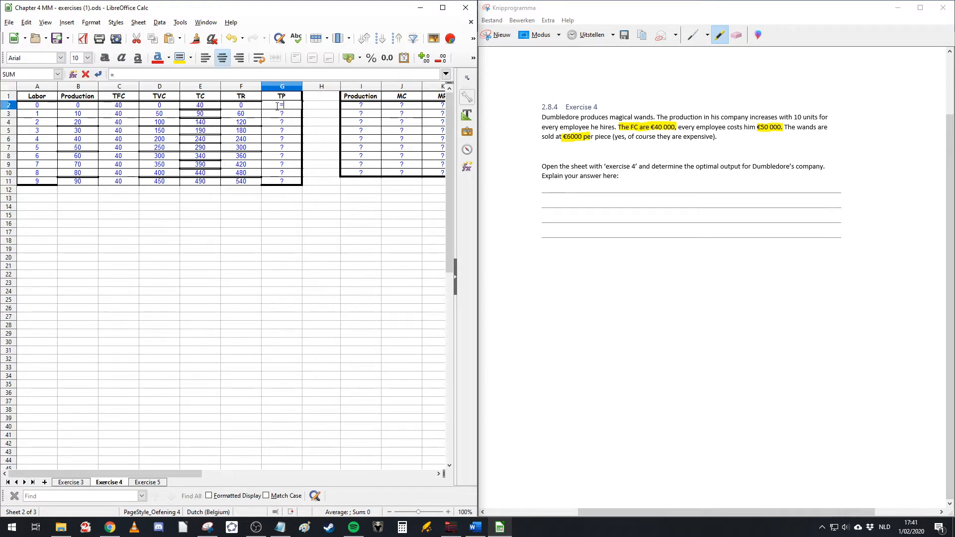
pyautogui.press('Left')
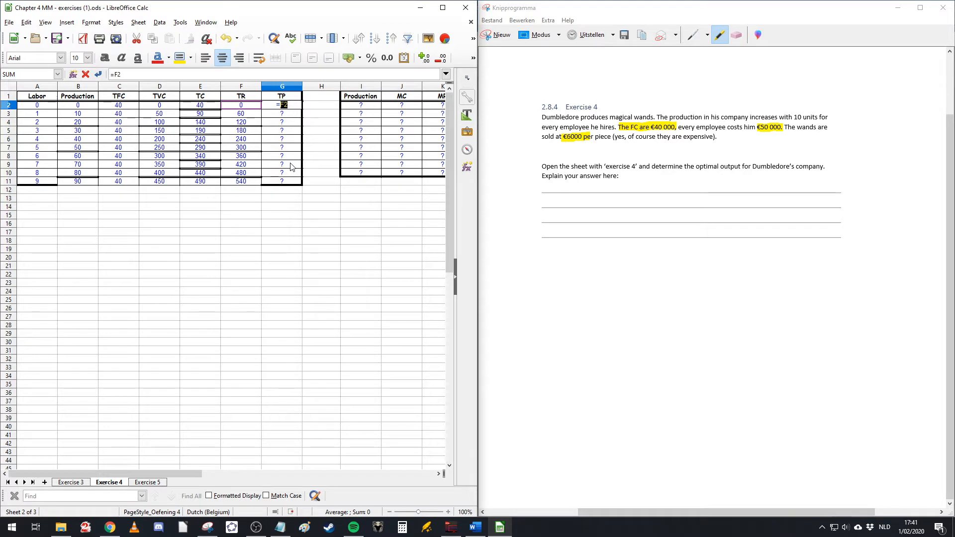
pyautogui.write('-')
pyautogui.click(196, 106)
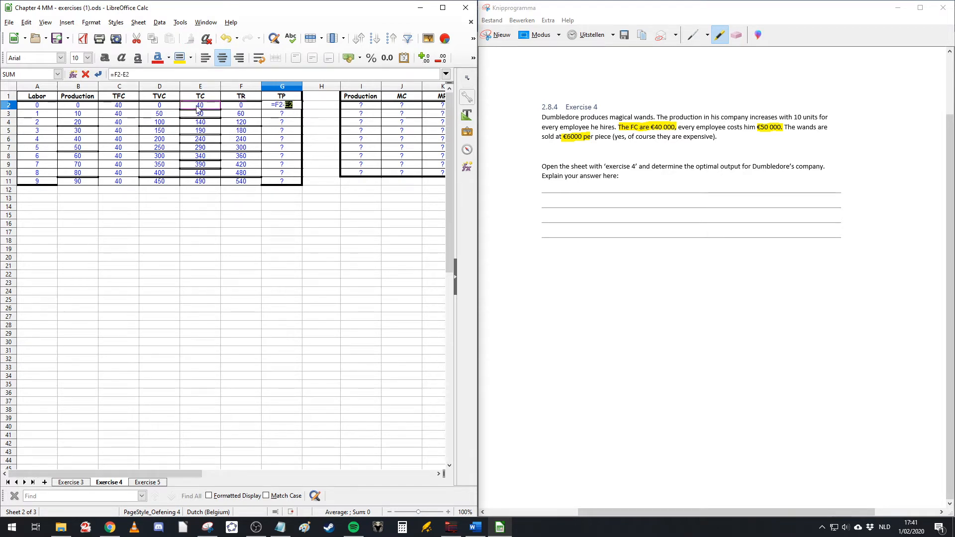
pyautogui.press('Return')
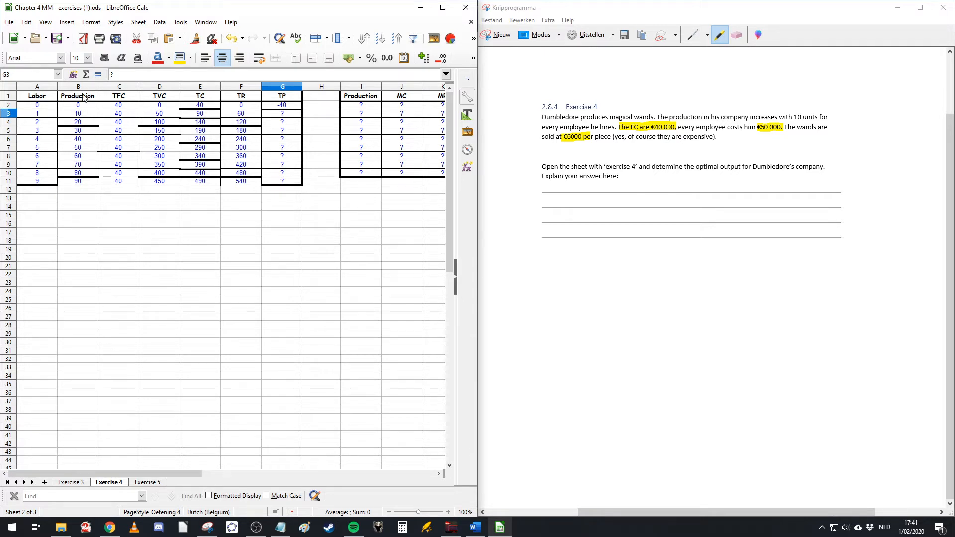
# Step: Extend the TP formula down the column to the last table row
pyautogui.click(120, 106)
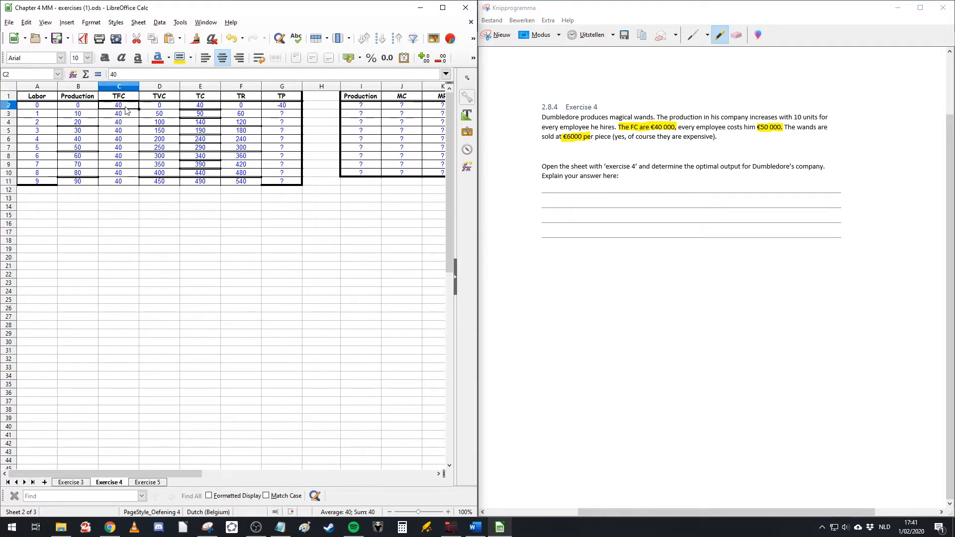
pyautogui.click(285, 105)
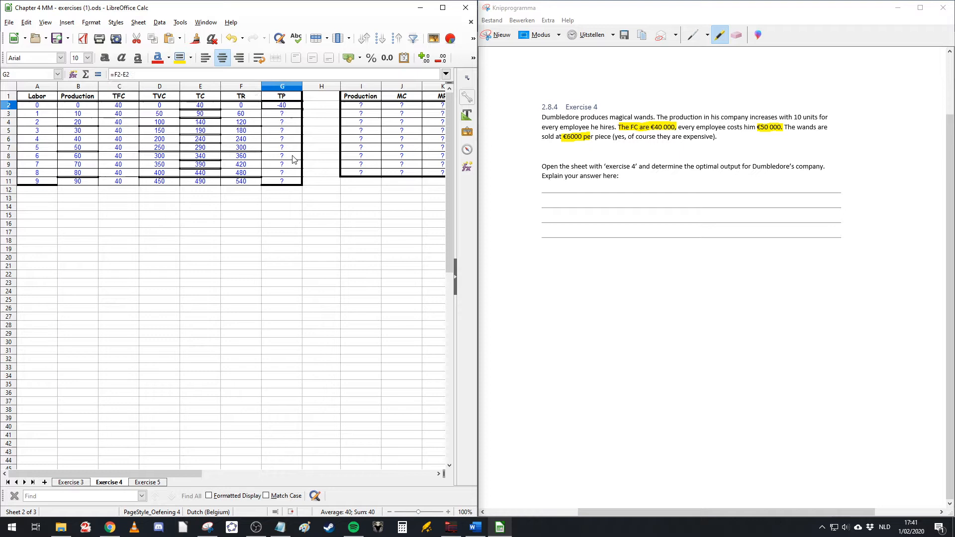
pyautogui.click(282, 116)
pyautogui.click(290, 106)
pyautogui.moveTo(302, 111); pyautogui.dragTo(300, 184)
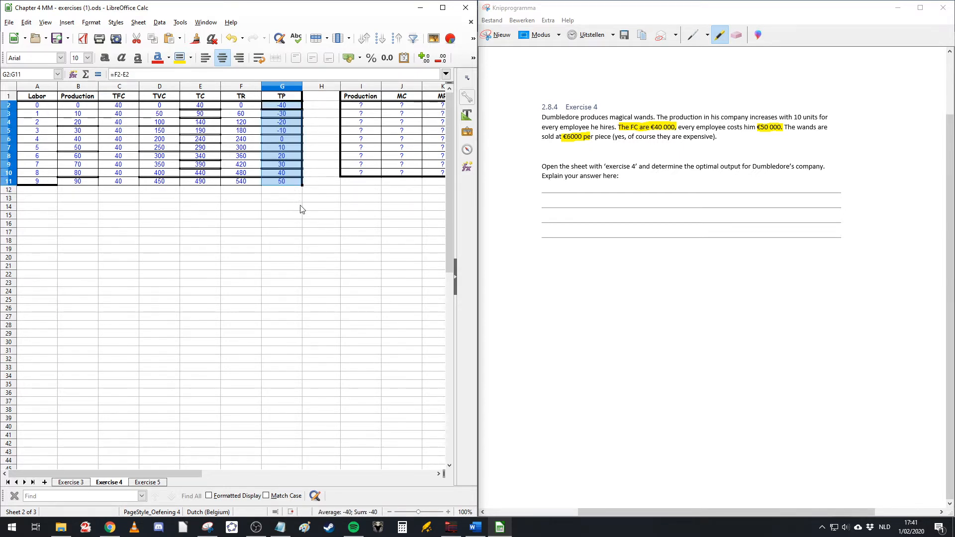
# Step: Examine the Production column of the main table against the Production, MC and MR columns of the marginal table
pyautogui.click(330, 262)
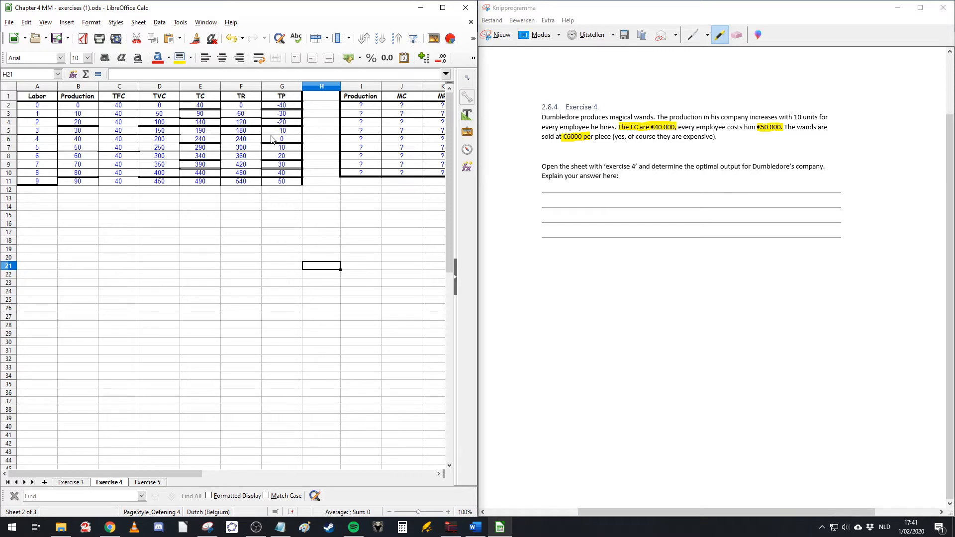
pyautogui.moveTo(291, 105)
pyautogui.mouseDown()
pyautogui.moveTo(272, 144)
pyautogui.moveTo(274, 108)
pyautogui.mouseUp()
pyautogui.click(324, 215)
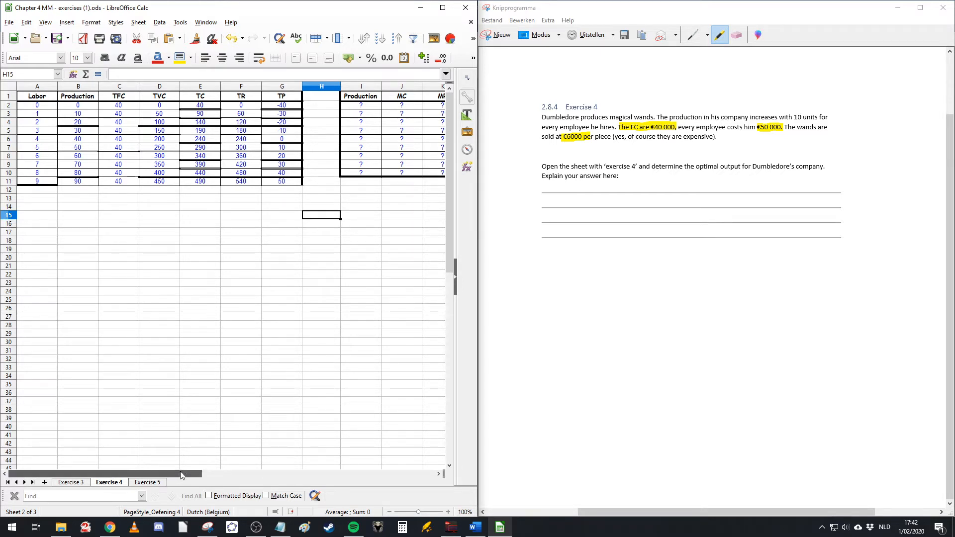
pyautogui.moveTo(180, 471); pyautogui.dragTo(211, 473)
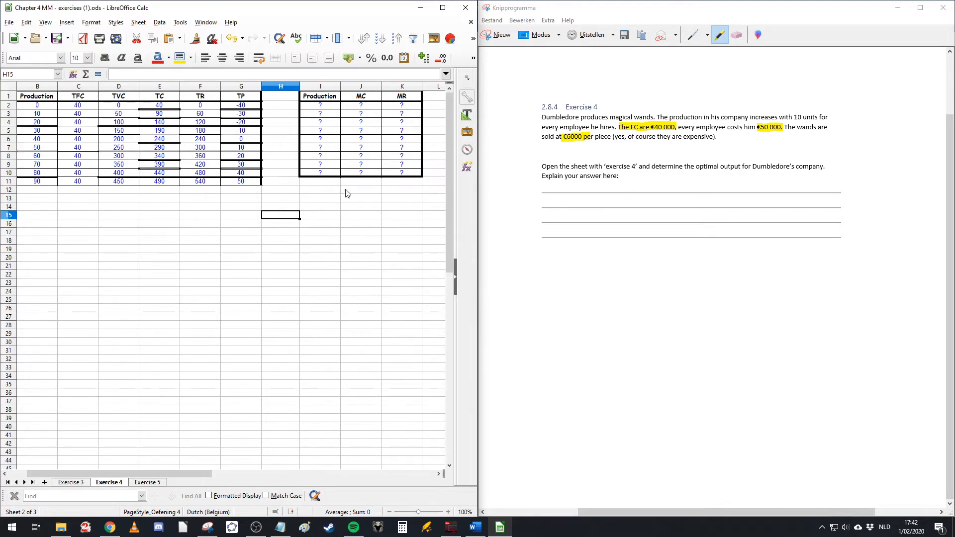
pyautogui.click(327, 98)
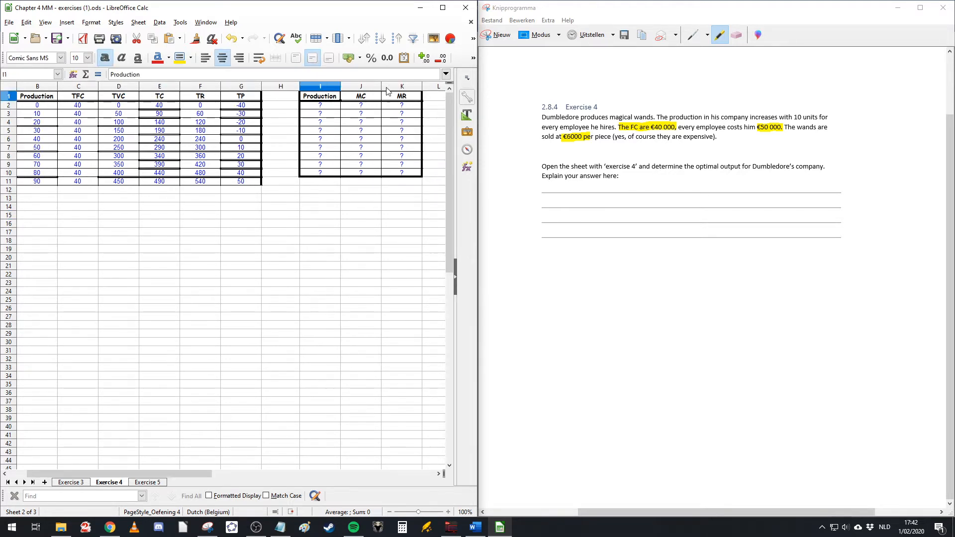
pyautogui.click(364, 100)
pyautogui.click(393, 102)
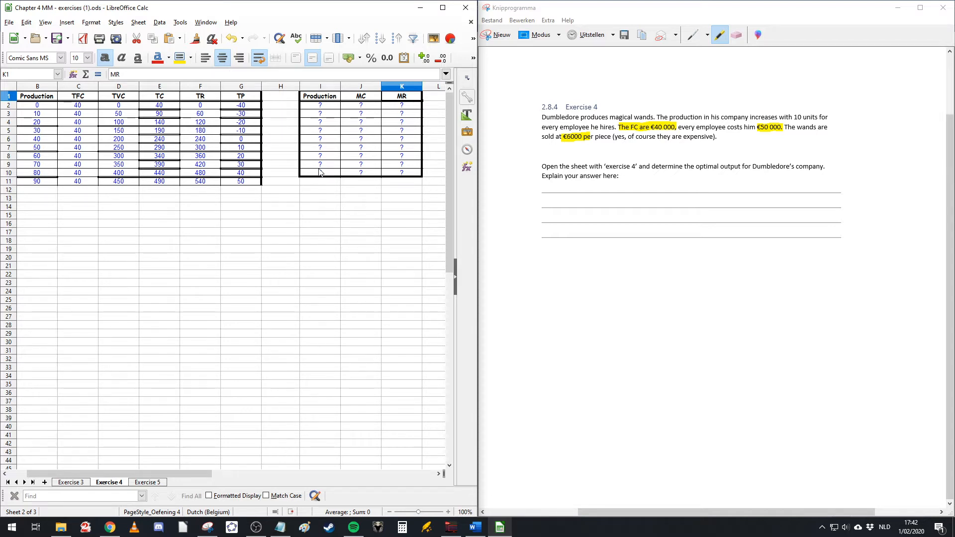
pyautogui.moveTo(314, 100); pyautogui.dragTo(320, 173)
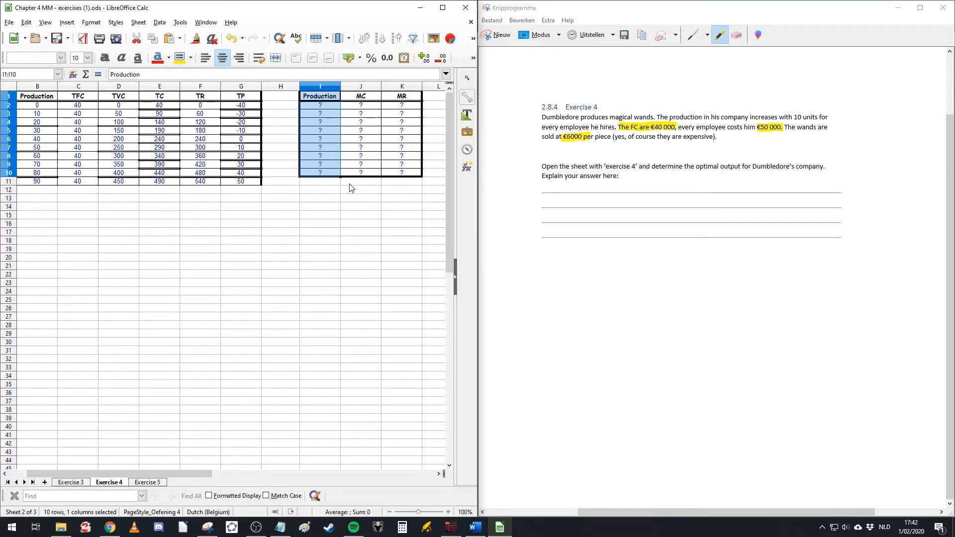
pyautogui.click(47, 99)
pyautogui.moveTo(48, 102); pyautogui.dragTo(42, 182)
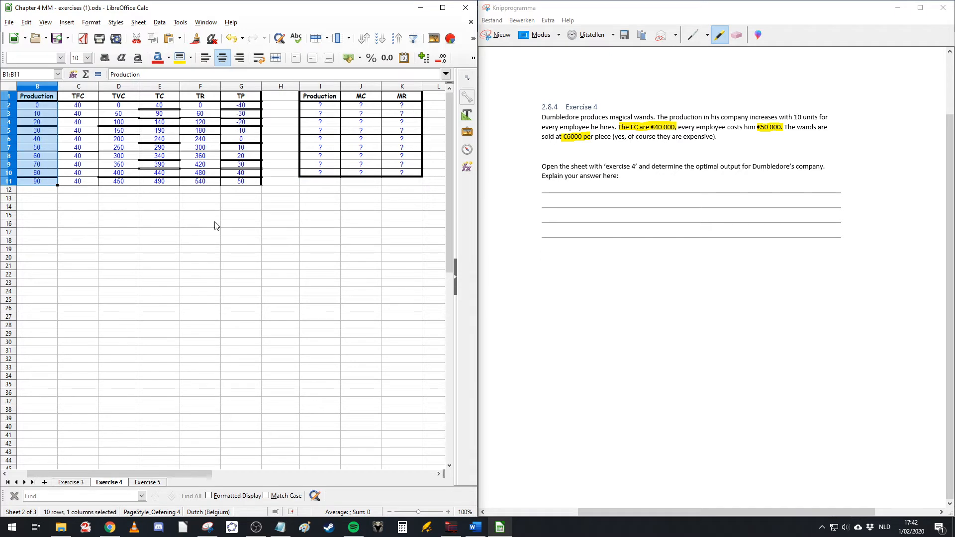
pyautogui.click(352, 234)
pyautogui.click(361, 97)
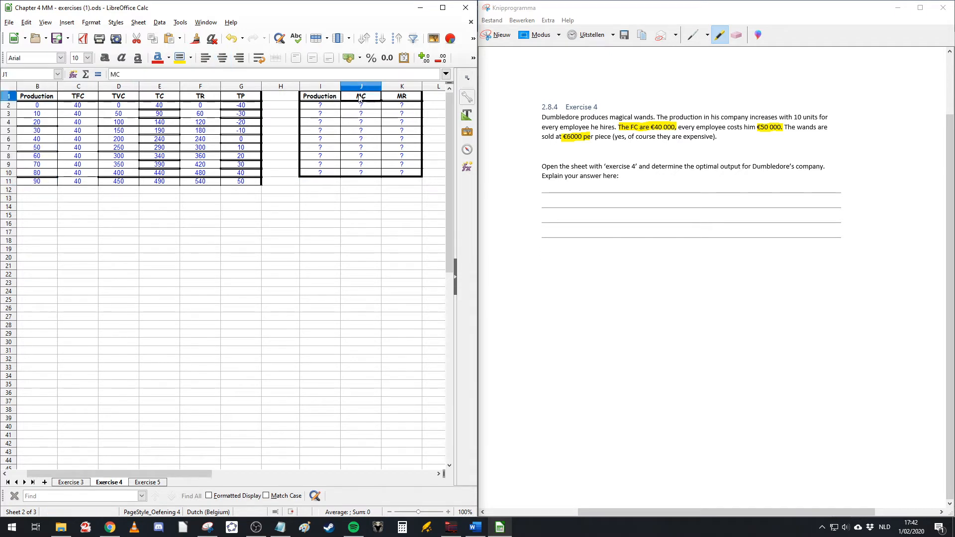
pyautogui.click(403, 99)
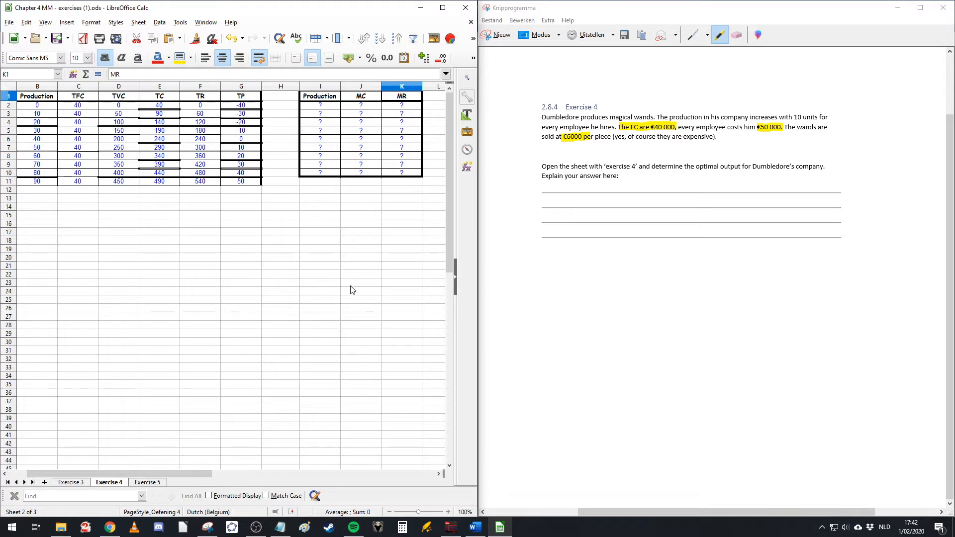
pyautogui.moveTo(39, 107); pyautogui.dragTo(39, 182)
pyautogui.click(57, 114)
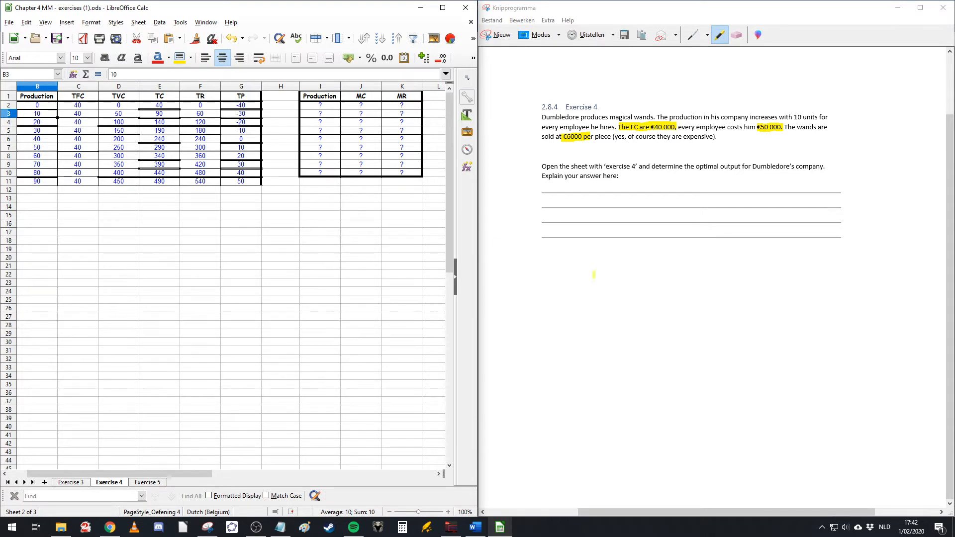
# Step: Switch to the Word course document and examine the example table with MR and MC placed between production rows
pyautogui.click(475, 527)
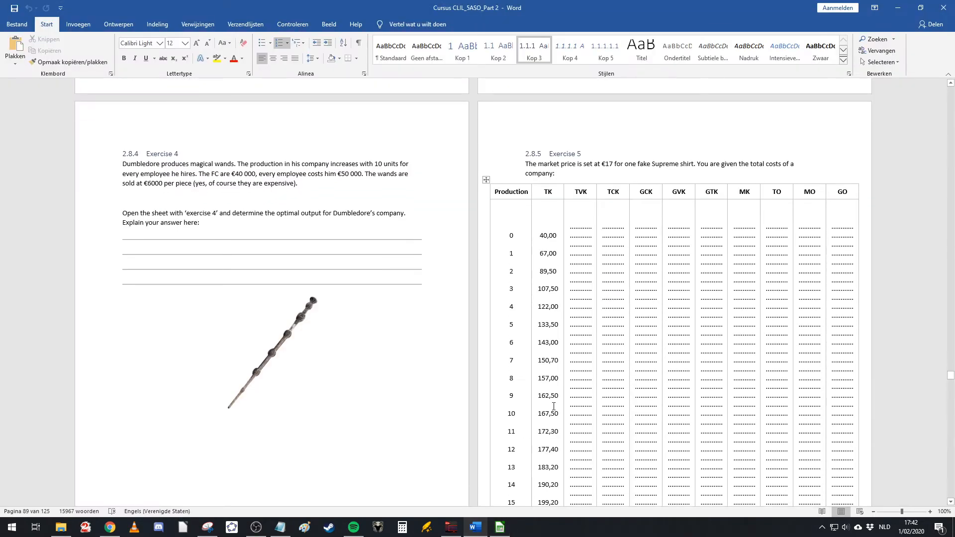
pyautogui.scroll(20, 548, 381)
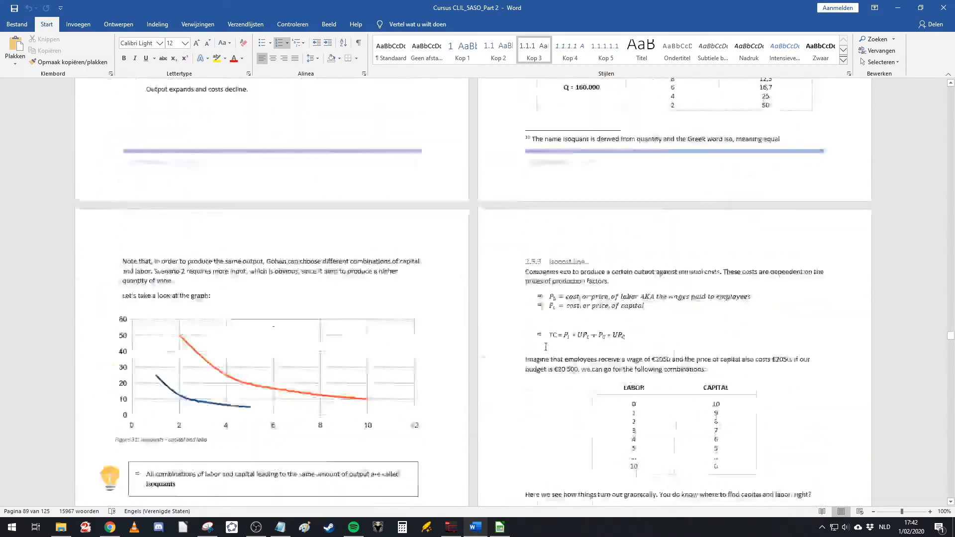
pyautogui.scroll(20, 547, 343)
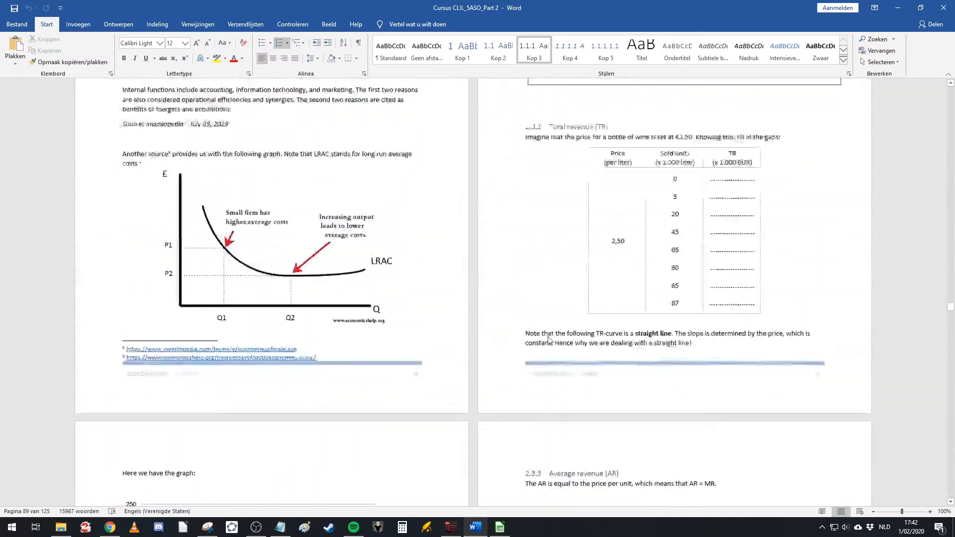
pyautogui.scroll(-9, 548, 337)
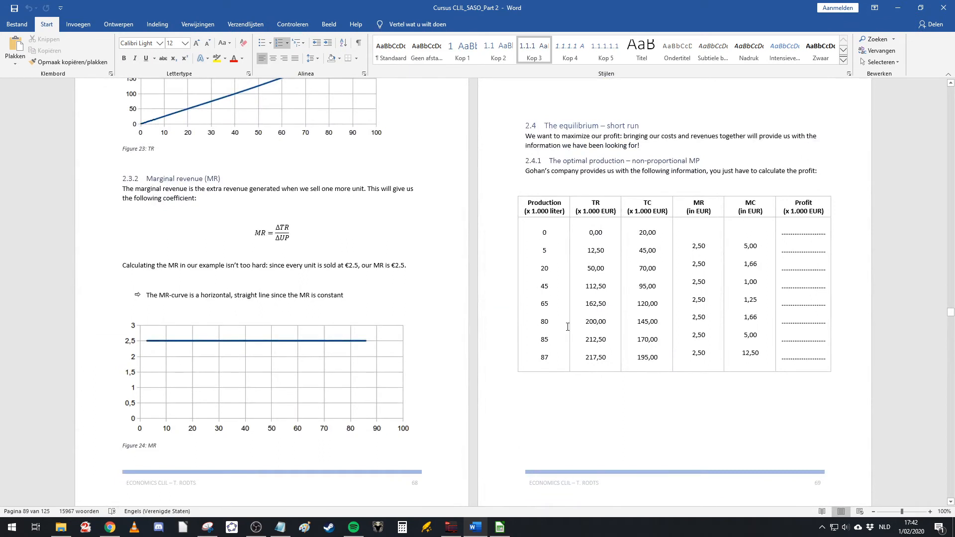
pyautogui.scroll(-2, 723, 180)
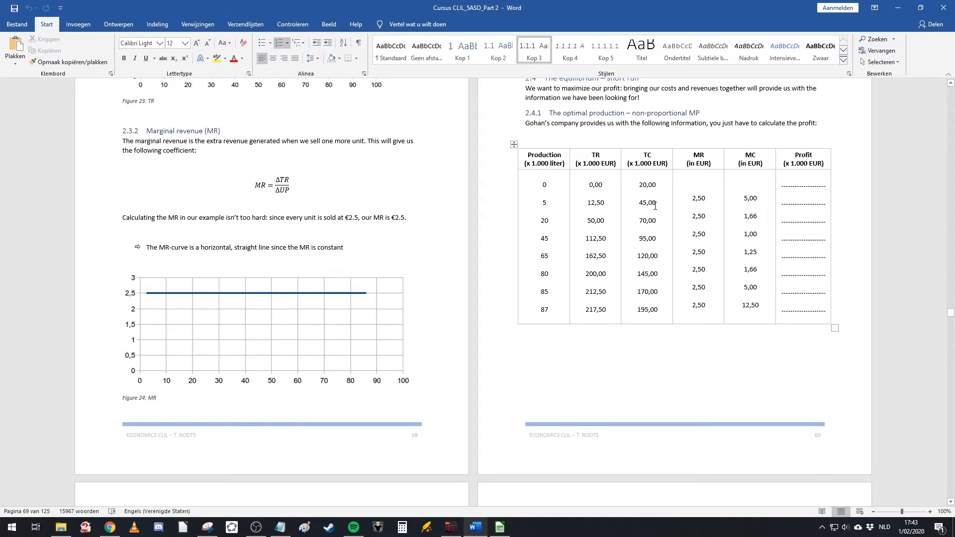
pyautogui.doubleClick(542, 188)
pyautogui.click(674, 186)
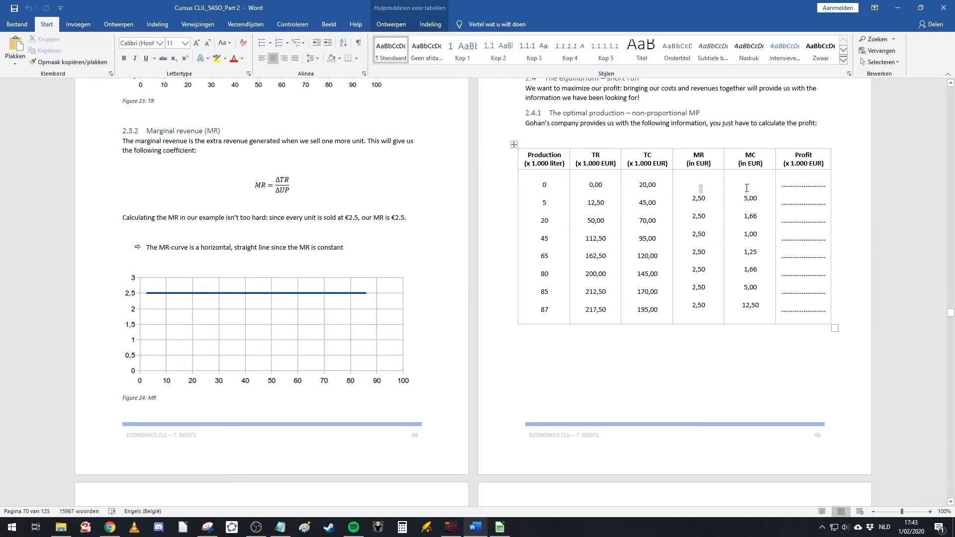
pyautogui.doubleClick(707, 198)
pyautogui.moveTo(708, 198); pyautogui.dragTo(730, 199)
pyautogui.click(668, 193)
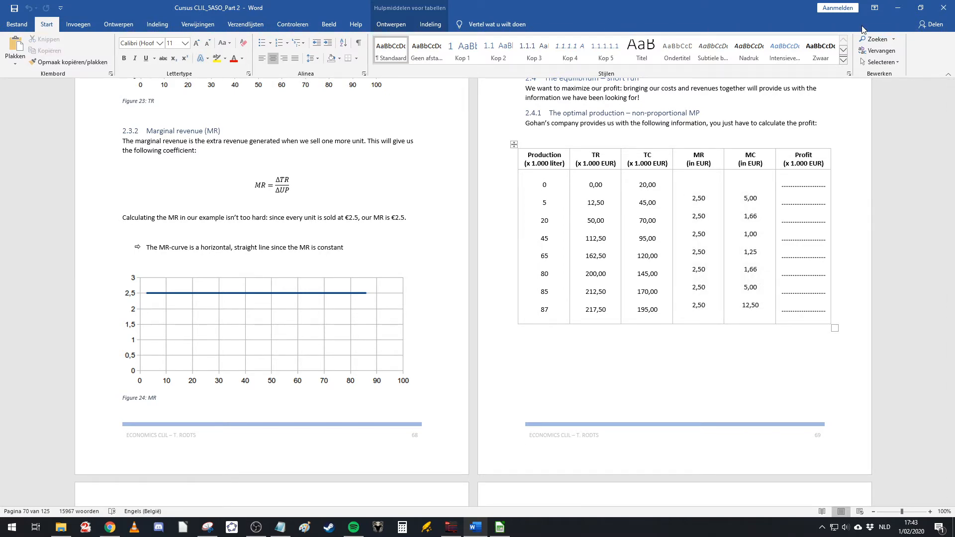
pyautogui.click(897, 8)
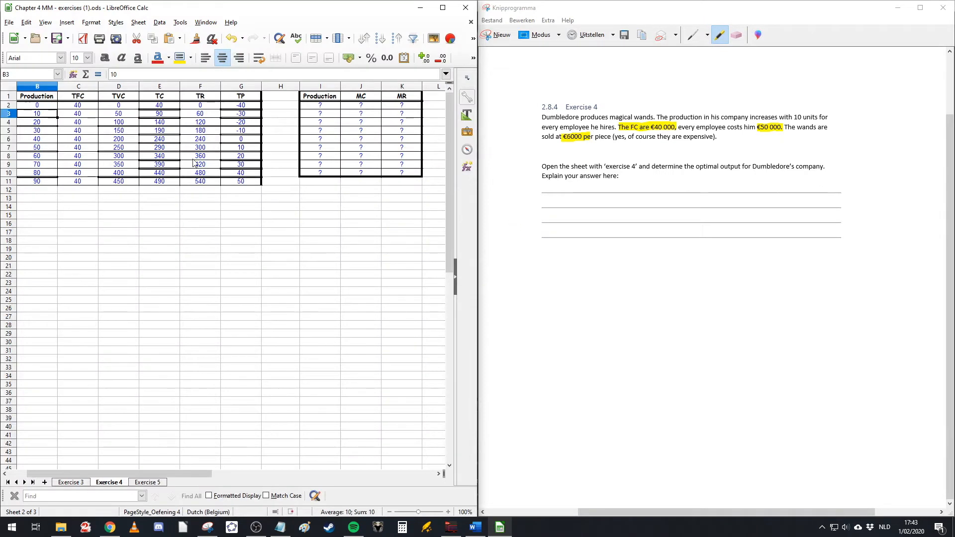
# Step: Enter 5 as the first Production value of the marginal table, midway between 0 and 10
pyautogui.click(42, 104)
pyautogui.click(40, 114)
pyautogui.click(328, 106)
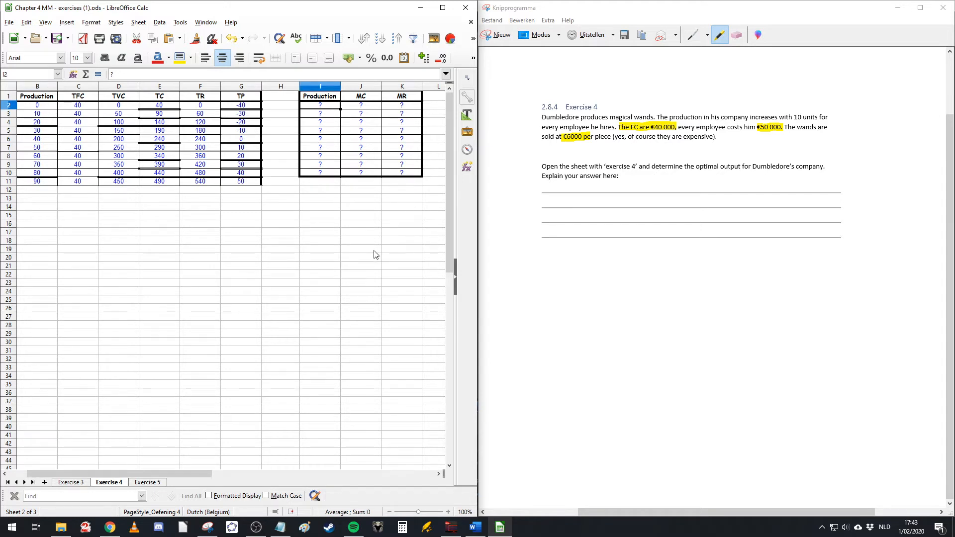
pyautogui.write('5')
pyautogui.press('Return')
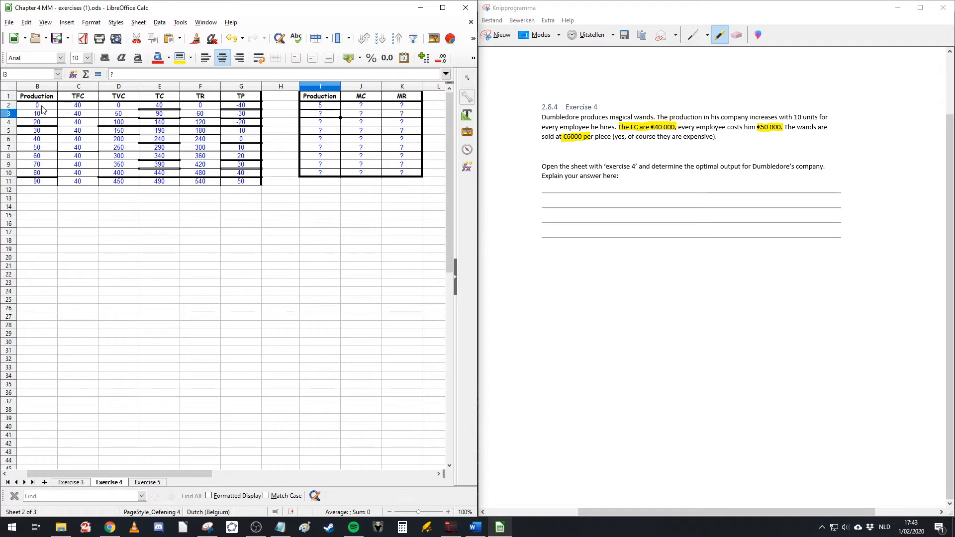
# Step: Enter 15 as the second Production value of the marginal table
pyautogui.moveTo(40, 106); pyautogui.dragTo(44, 114)
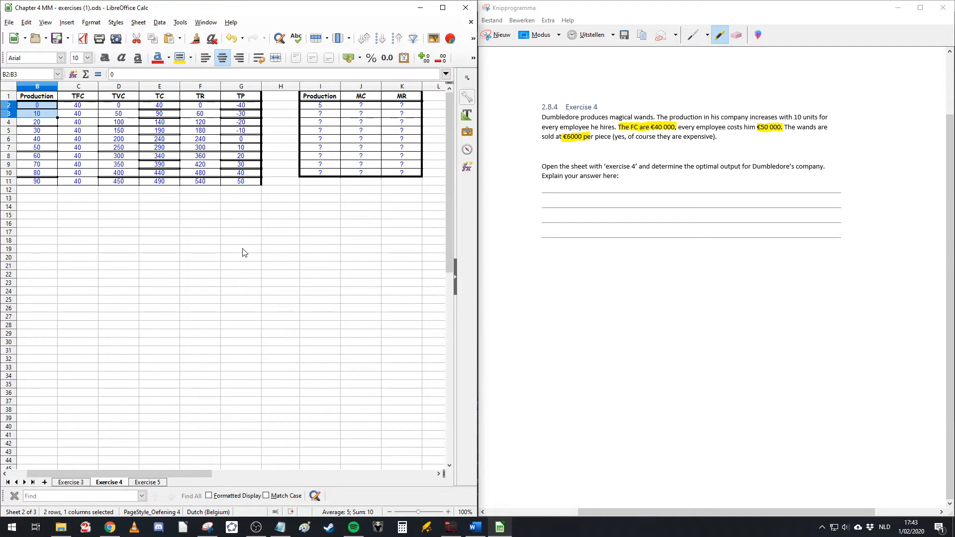
pyautogui.click(42, 115)
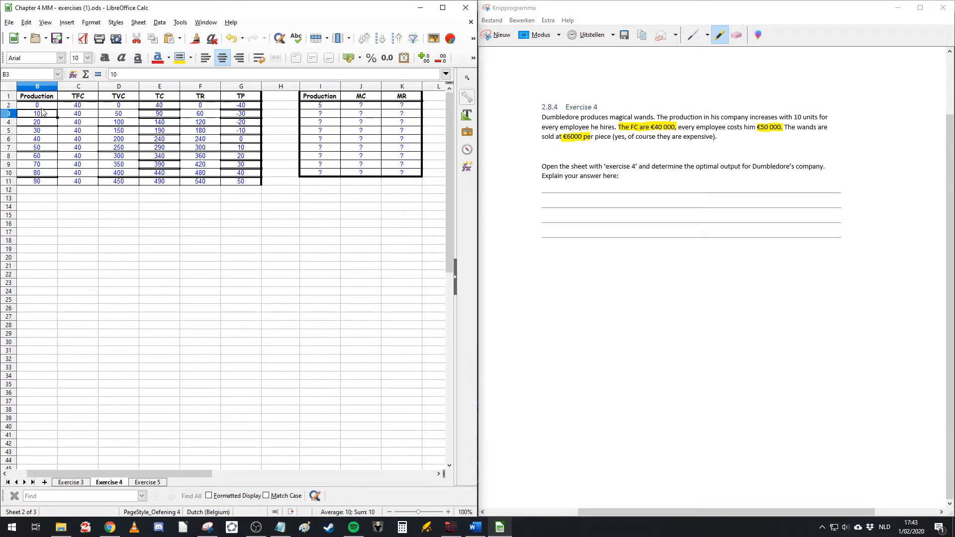
pyautogui.click(43, 108)
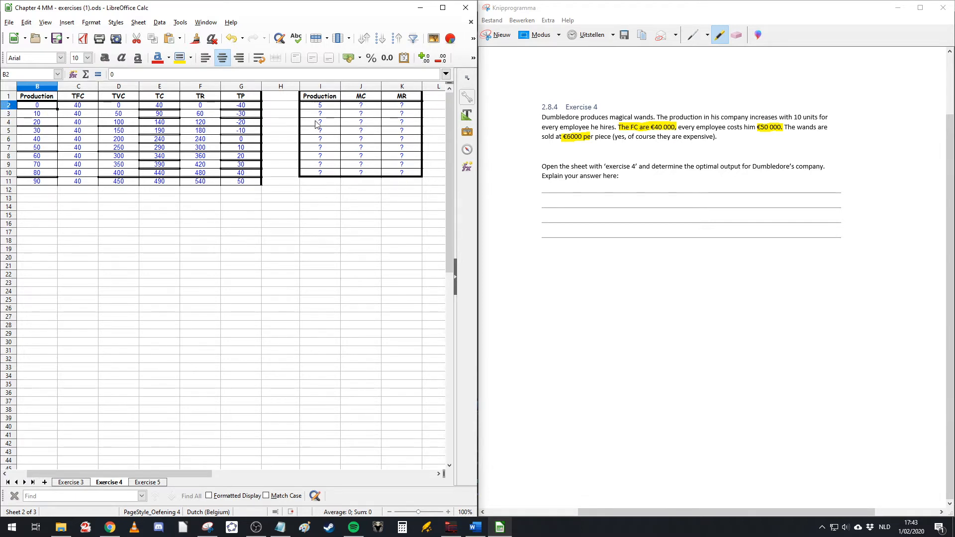
pyautogui.click(329, 114)
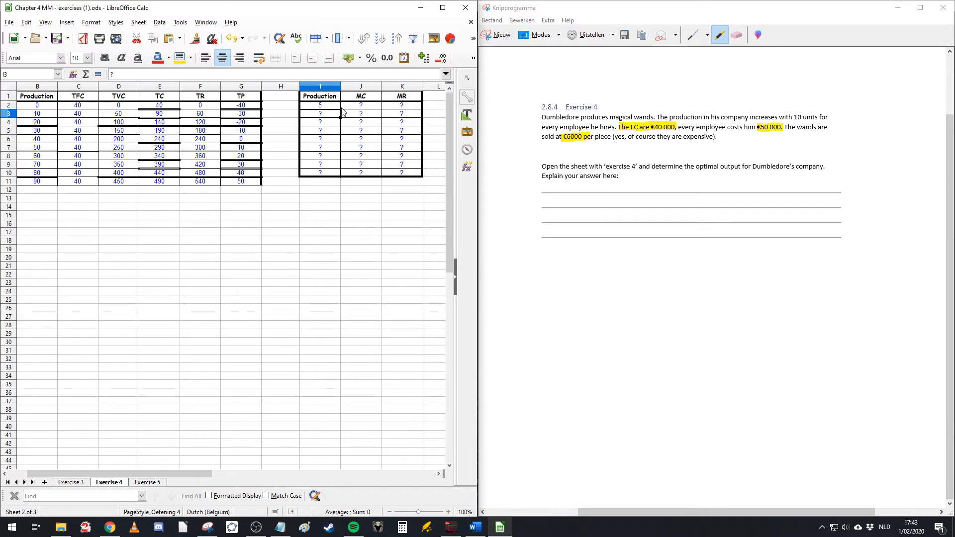
pyautogui.click(46, 116)
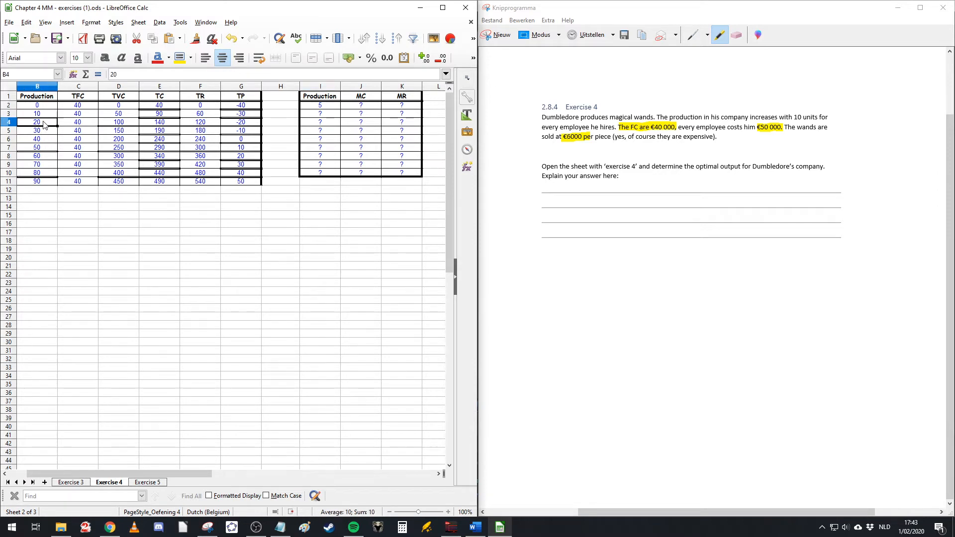
pyautogui.click(328, 117)
pyautogui.write('15')
pyautogui.press('Return')
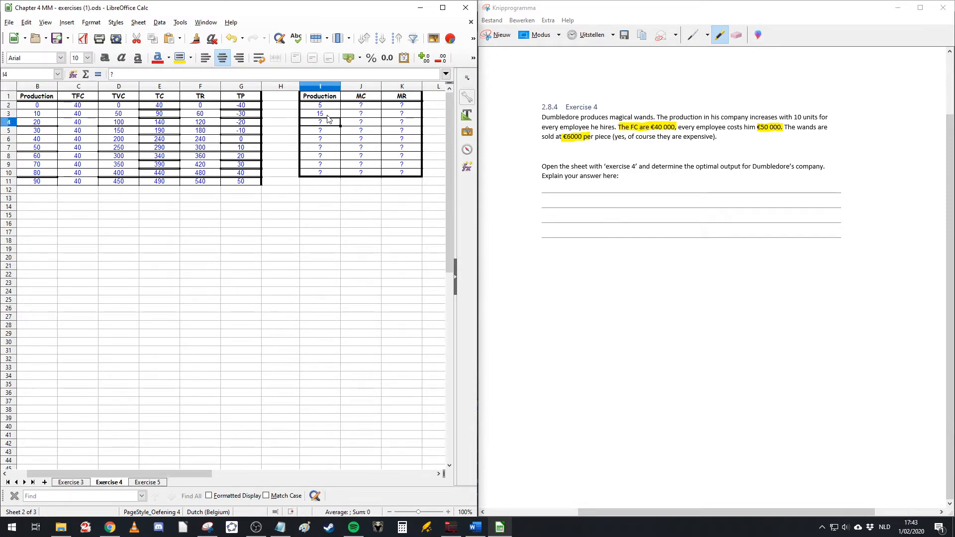
# Step: Extend the marginal Production series down to 85 in the table's last row
pyautogui.moveTo(331, 106); pyautogui.dragTo(330, 179)
pyautogui.click(351, 232)
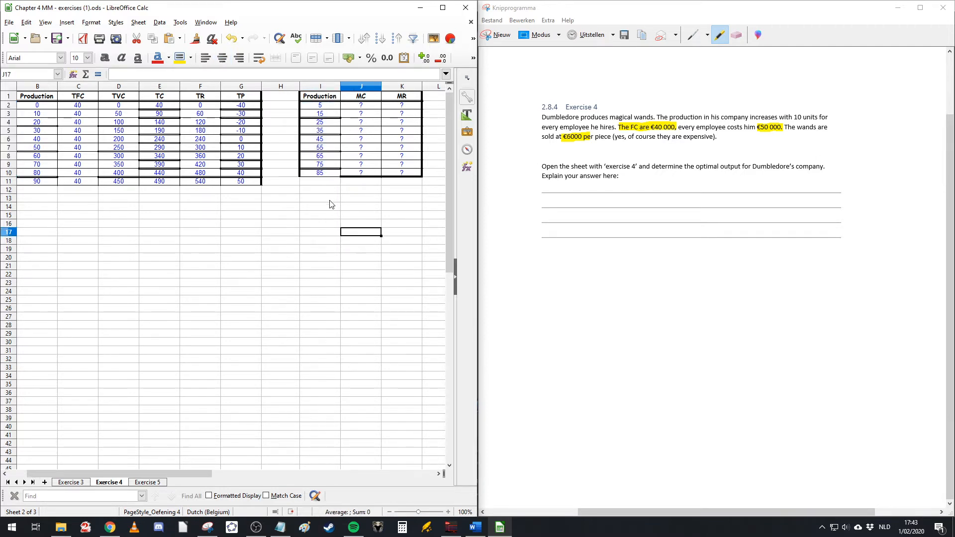
pyautogui.click(316, 171)
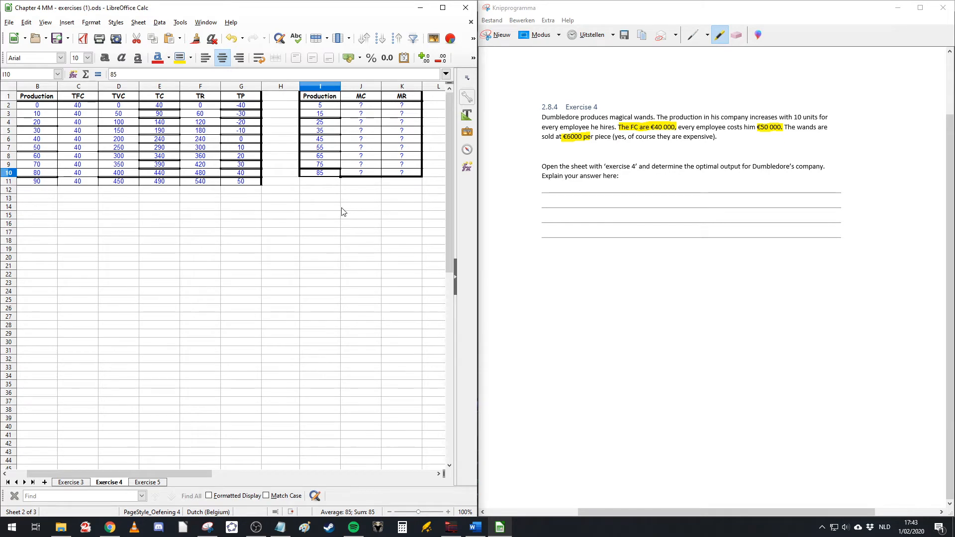
# Step: Examine the Production columns of the cost table and the marginal table and their MC and MR cells
pyautogui.scroll(-1, 337, 263)
pyautogui.scroll(1, 337, 107)
pyautogui.click(320, 97)
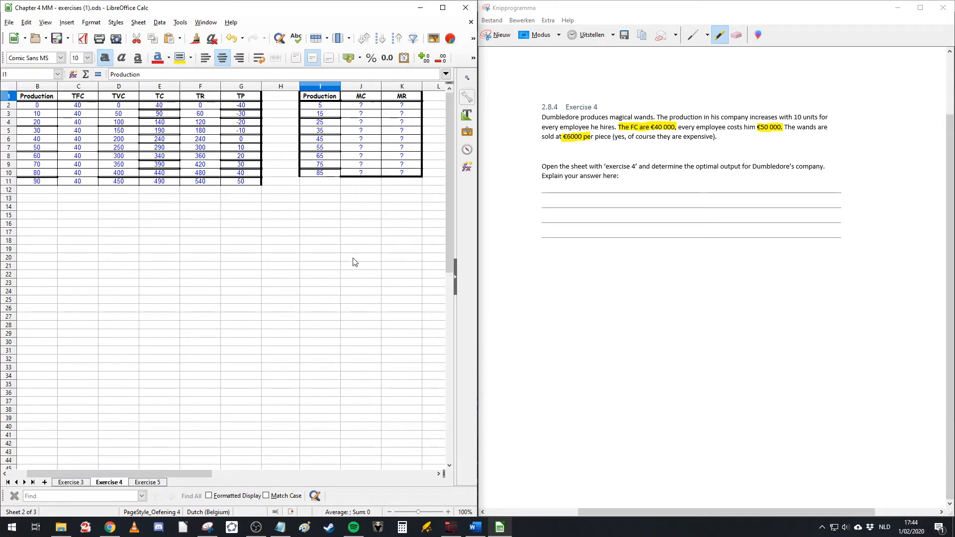
pyautogui.press('Right')
pyautogui.press('Right')
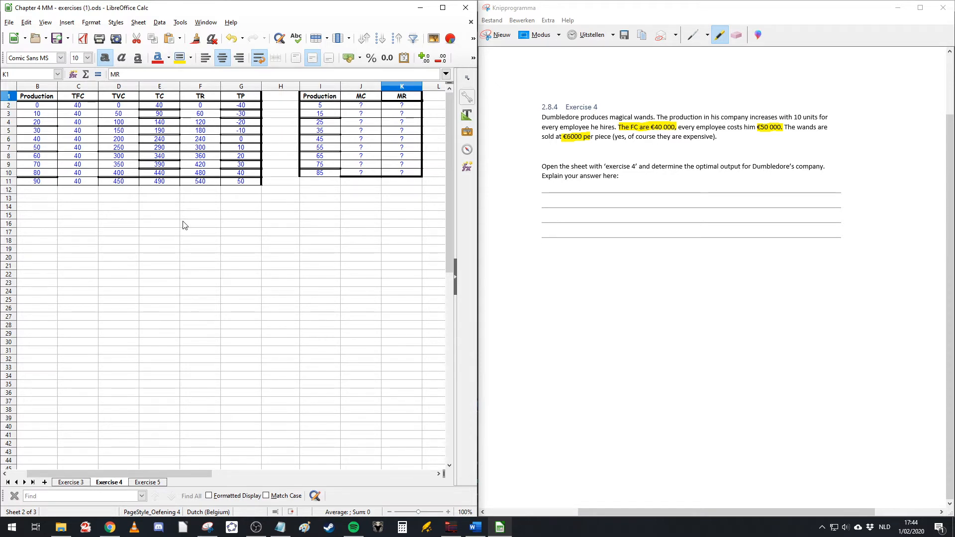
pyautogui.moveTo(326, 105); pyautogui.dragTo(328, 173)
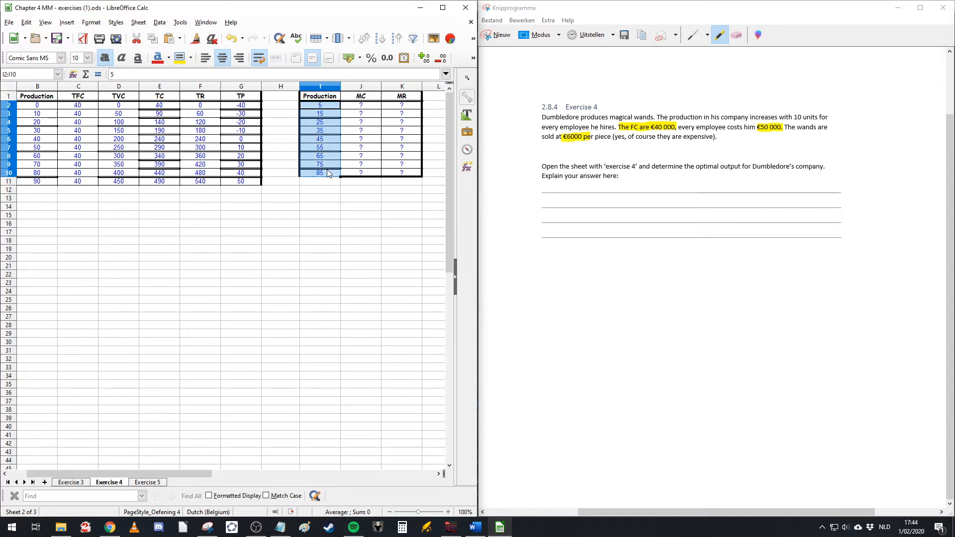
pyautogui.moveTo(38, 105); pyautogui.dragTo(44, 182)
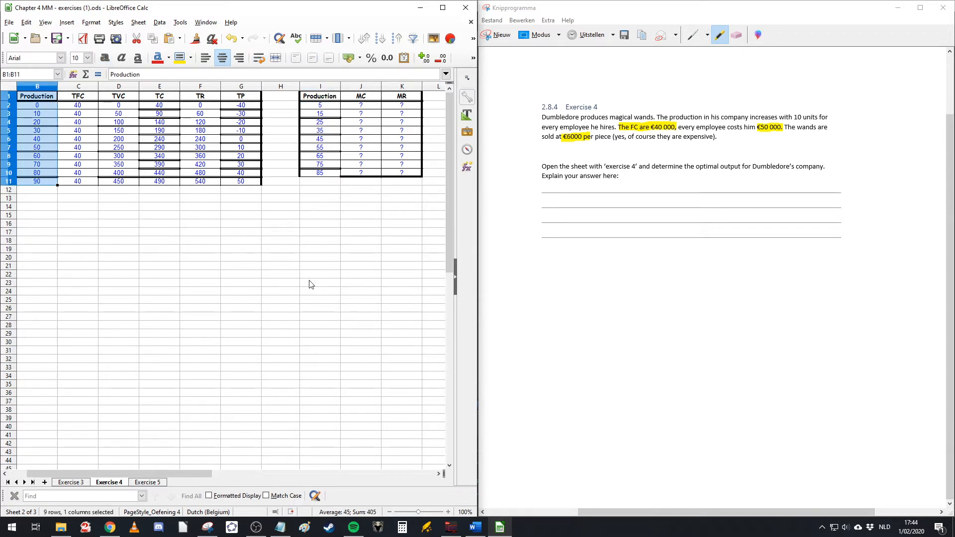
pyautogui.click(331, 284)
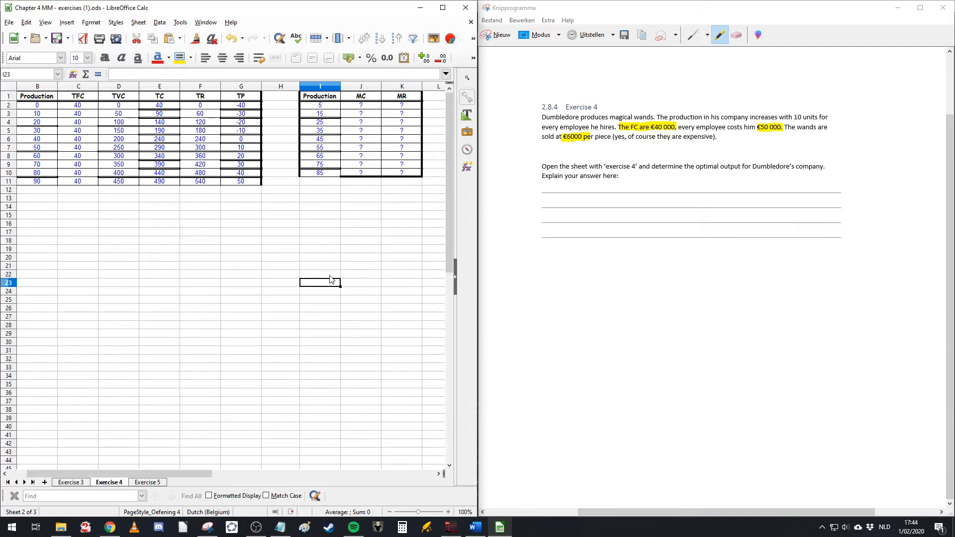
pyautogui.click(363, 105)
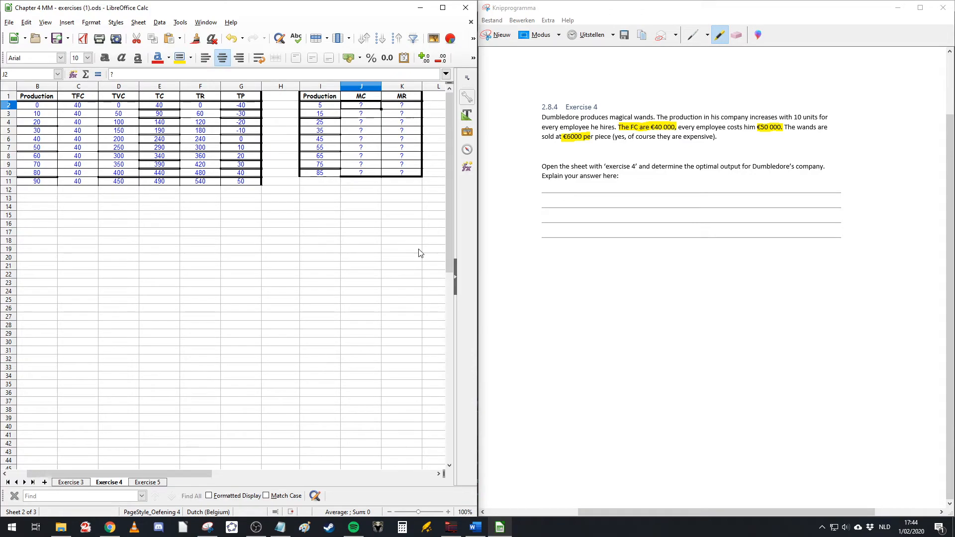
pyautogui.click(378, 258)
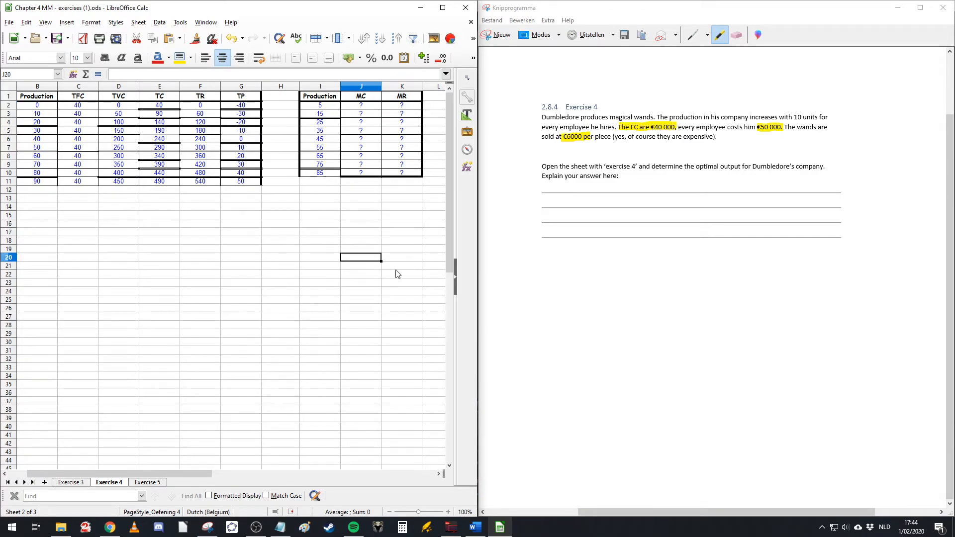
# Step: Switch to the Word course document and browse the earlier cost chapters for the marginal cost formula and tables
pyautogui.click(475, 527)
pyautogui.scroll(20, 542, 423)
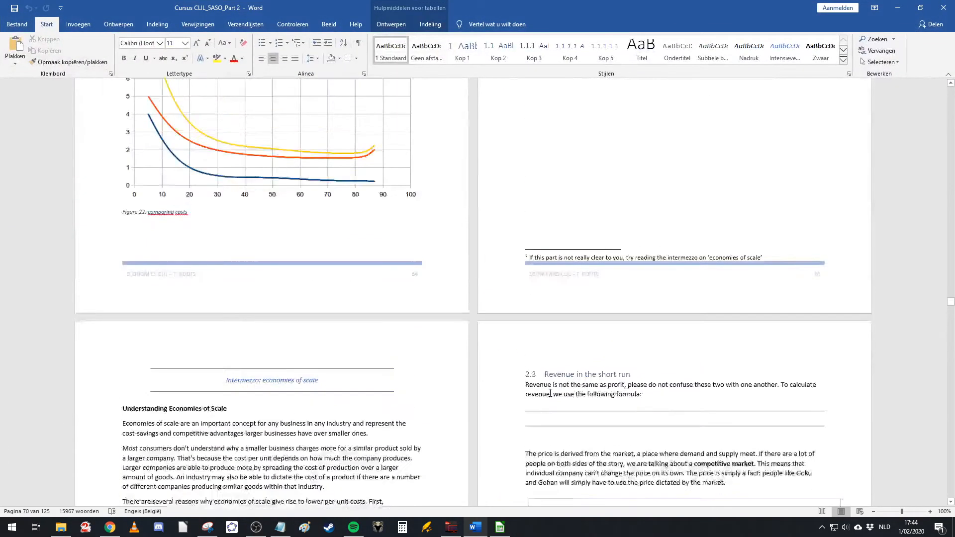
pyautogui.scroll(-8, 541, 396)
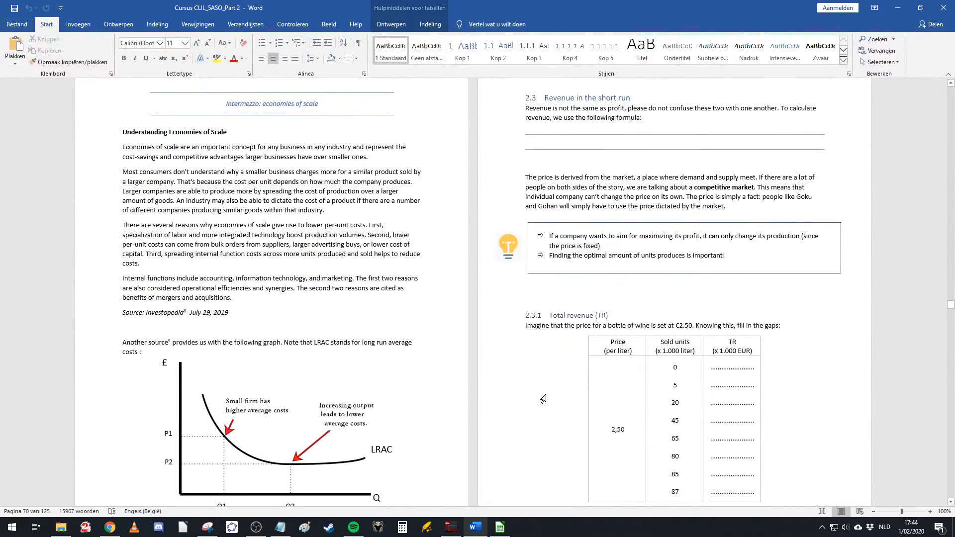
pyautogui.scroll(15, 557, 418)
pyautogui.scroll(12, 557, 417)
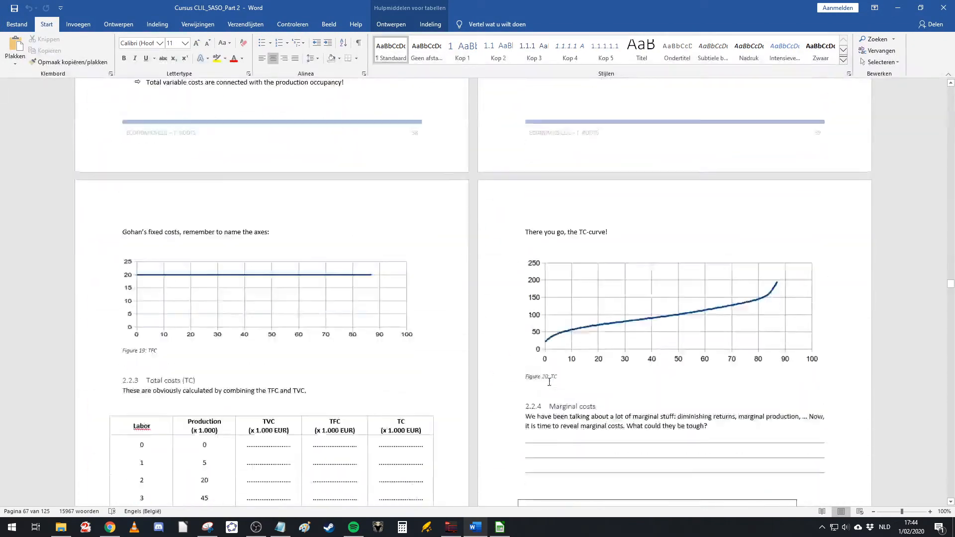
pyautogui.scroll(-4, 506, 377)
pyautogui.scroll(3, 505, 377)
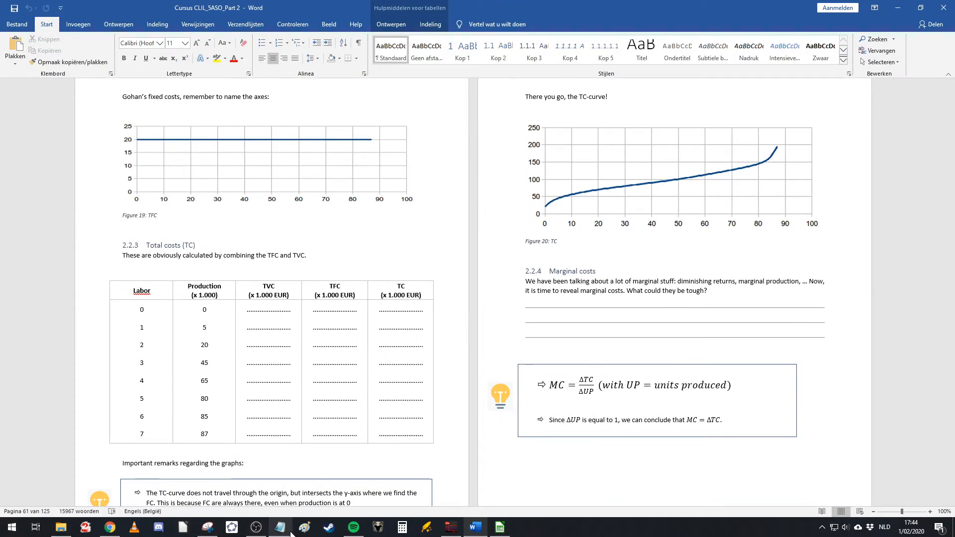
pyautogui.scroll(-3, 565, 479)
pyautogui.scroll(1, 601, 435)
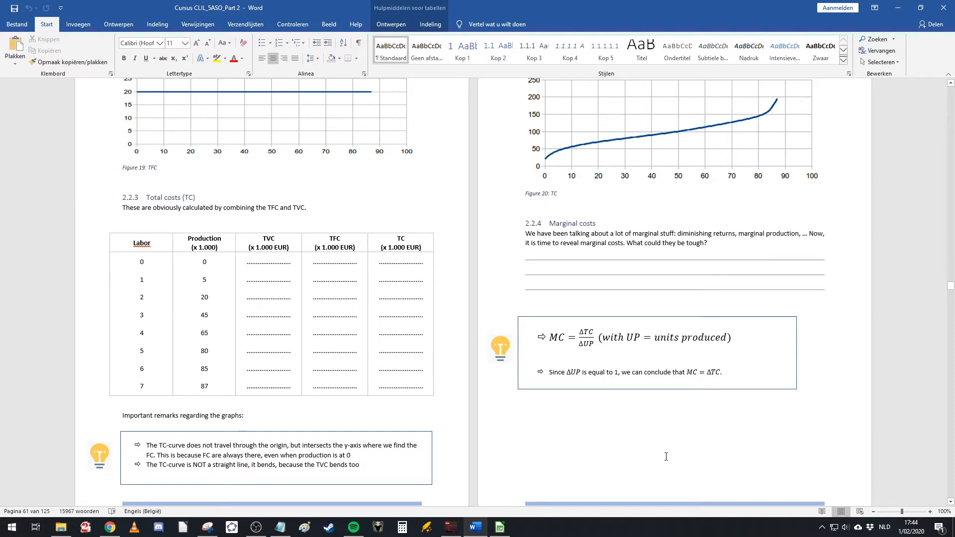
pyautogui.scroll(-15, 665, 456)
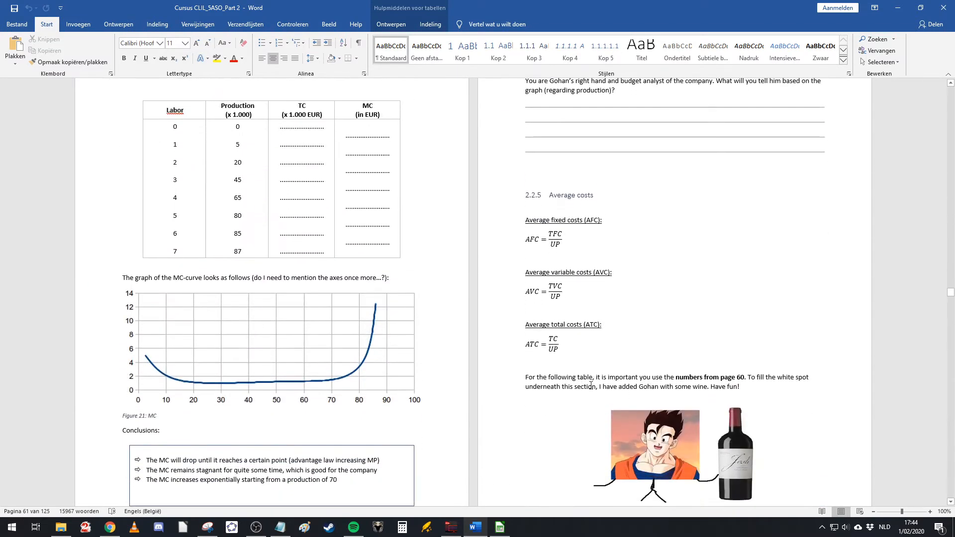
pyautogui.scroll(12, 630, 424)
pyautogui.scroll(20, 631, 423)
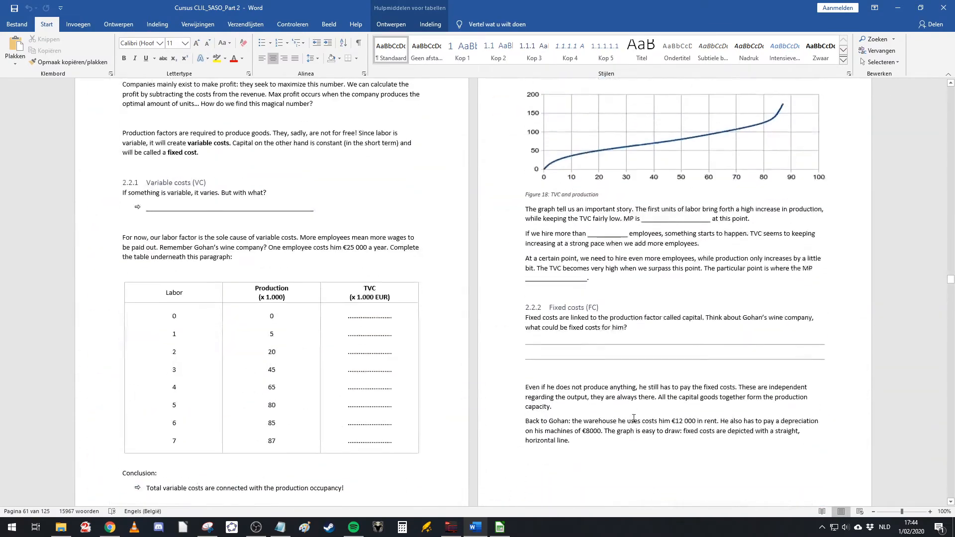
pyautogui.scroll(20, 641, 414)
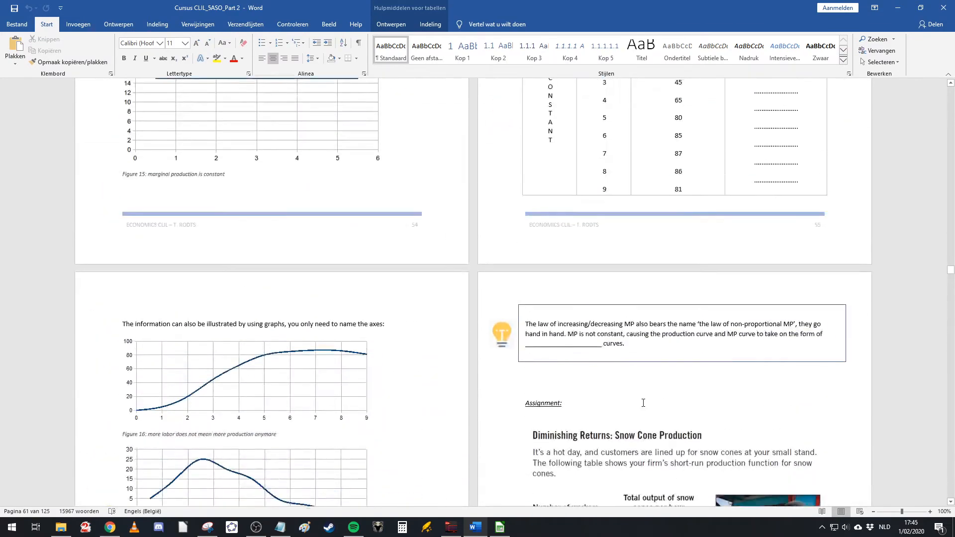
pyautogui.scroll(-8, 644, 403)
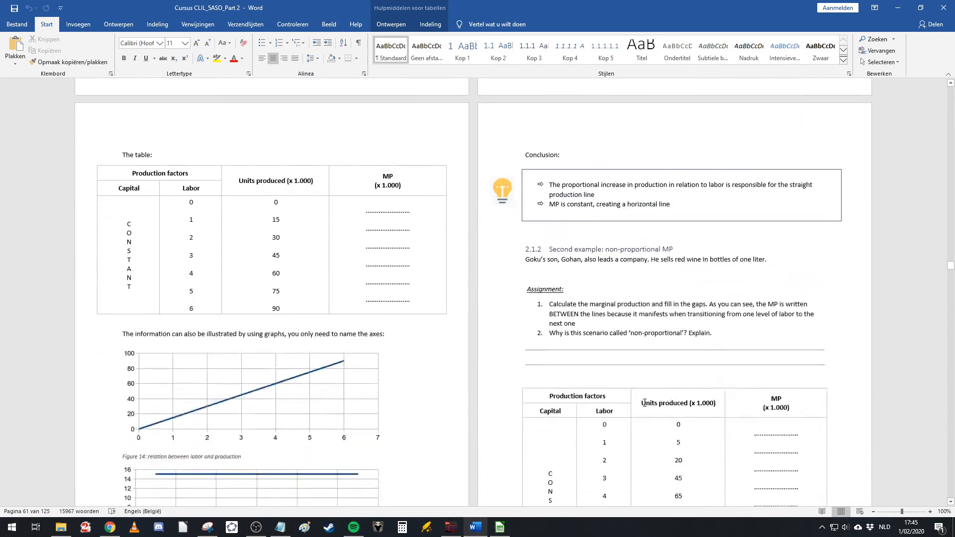
pyautogui.scroll(15, 645, 401)
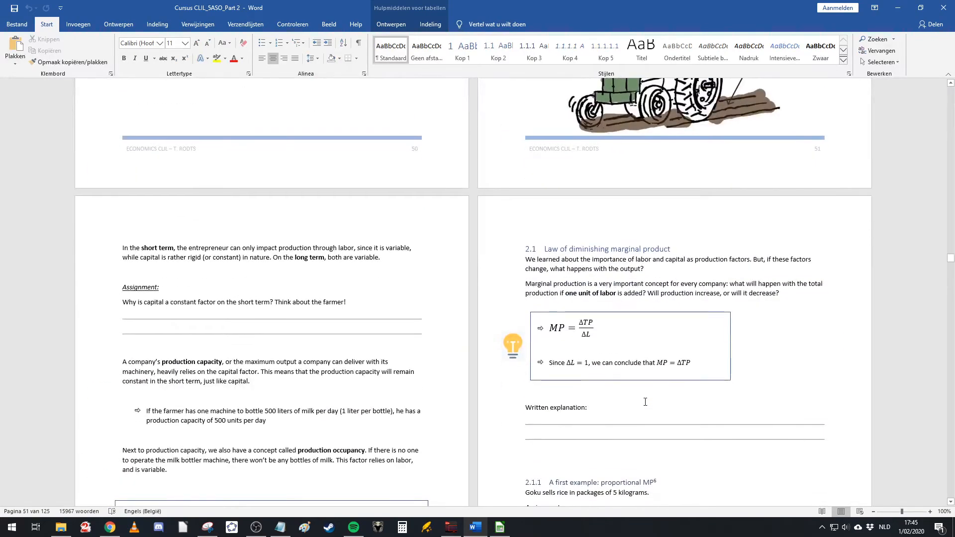
pyautogui.scroll(-10, 645, 401)
pyautogui.scroll(-20, 644, 402)
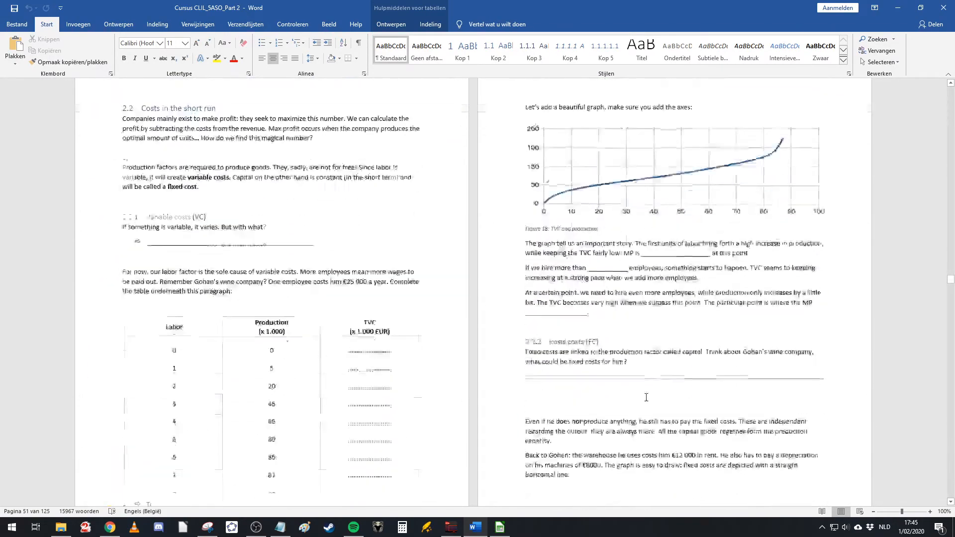
pyautogui.scroll(-5, 648, 391)
pyautogui.scroll(1, 646, 390)
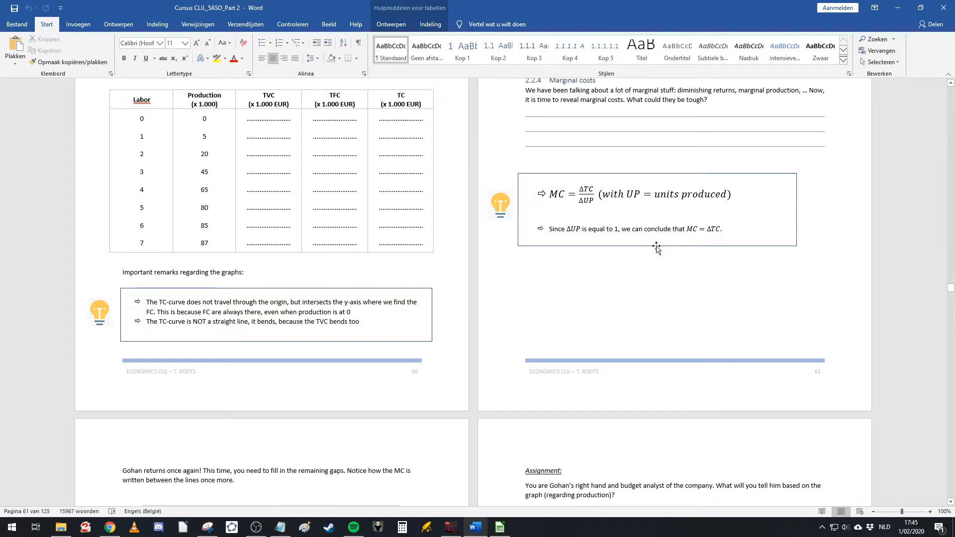
# Step: Take a screen snip of the MC formula box from the Word document
pyautogui.doubleClick(585, 190)
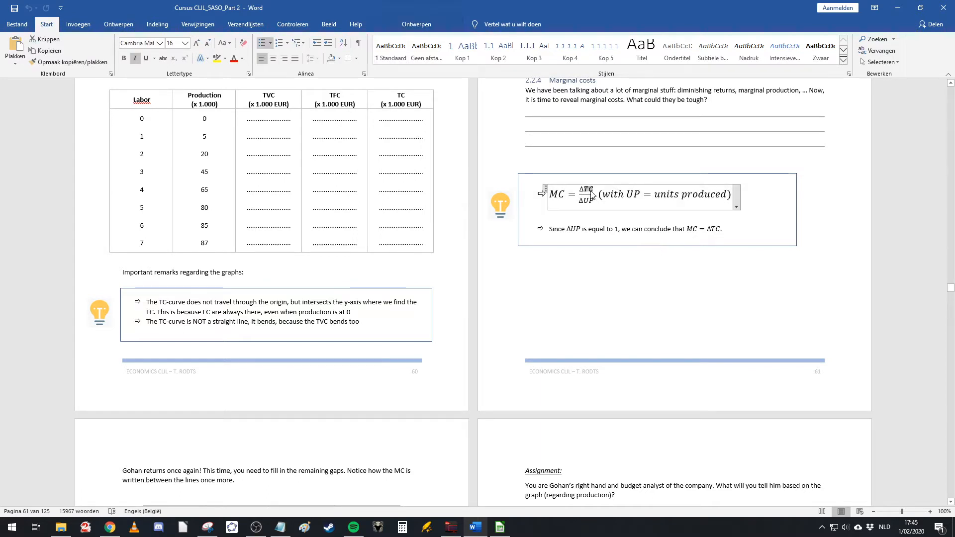
pyautogui.click(644, 285)
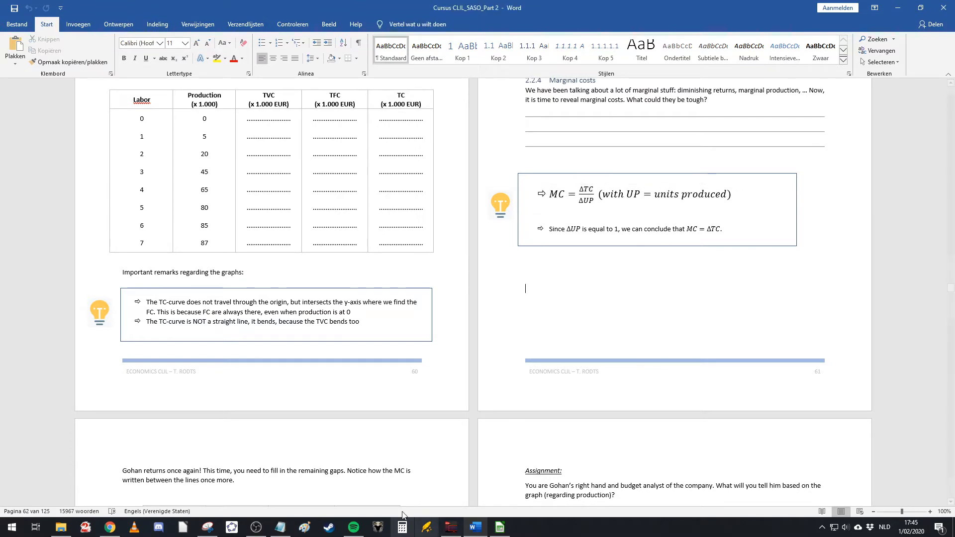
pyautogui.click(214, 531)
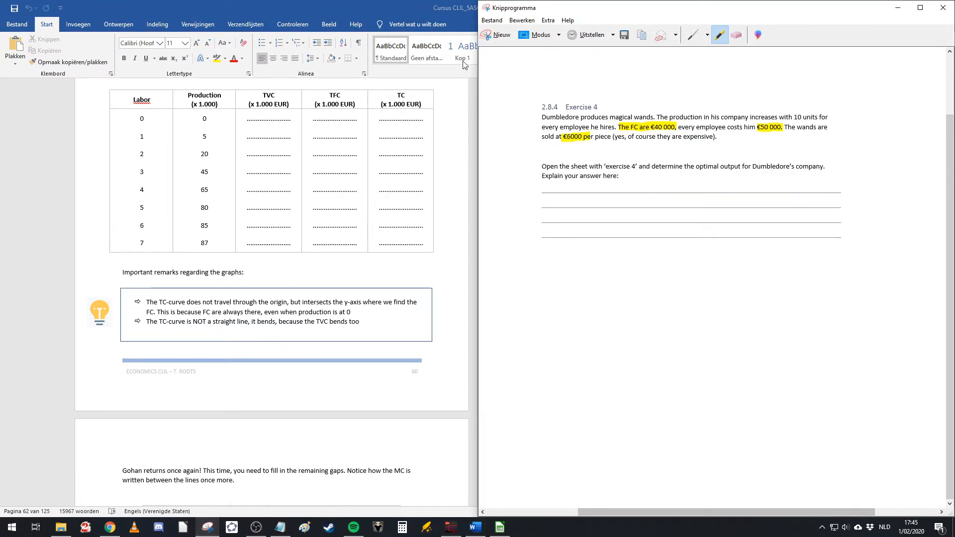
pyautogui.click(495, 35)
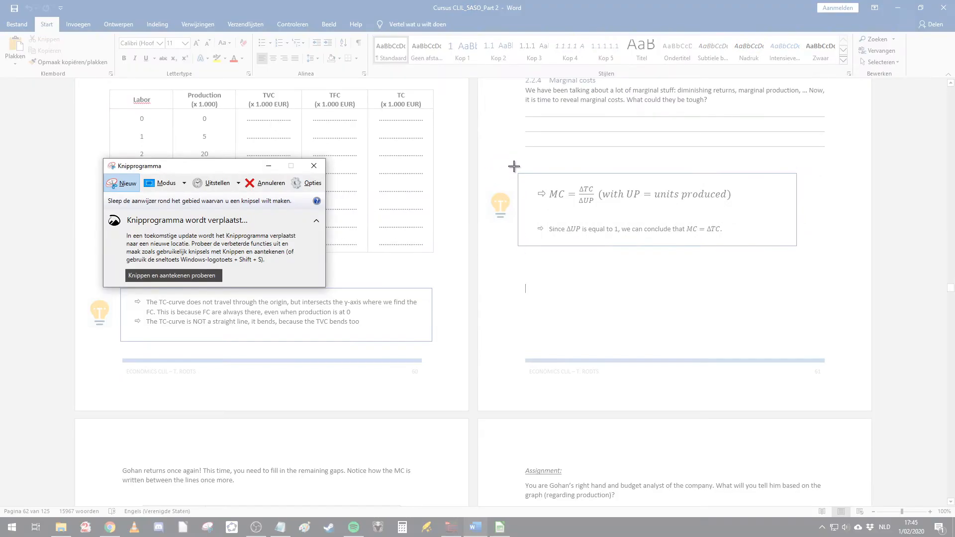
pyautogui.moveTo(514, 170); pyautogui.dragTo(813, 254)
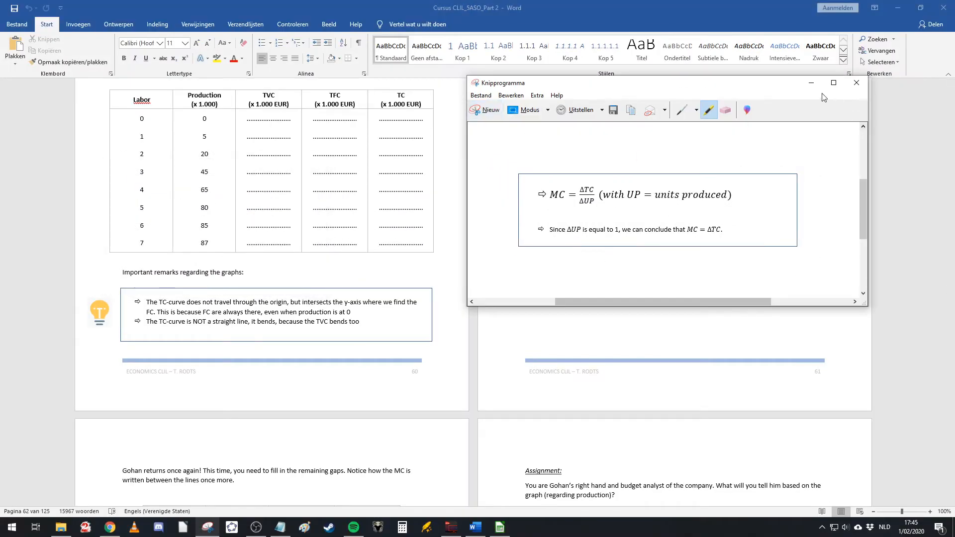
# Step: Arrange the snip window beside the spreadsheet again with the MC formula visible
pyautogui.moveTo(780, 86); pyautogui.dragTo(0, 159)
pyautogui.click(897, 8)
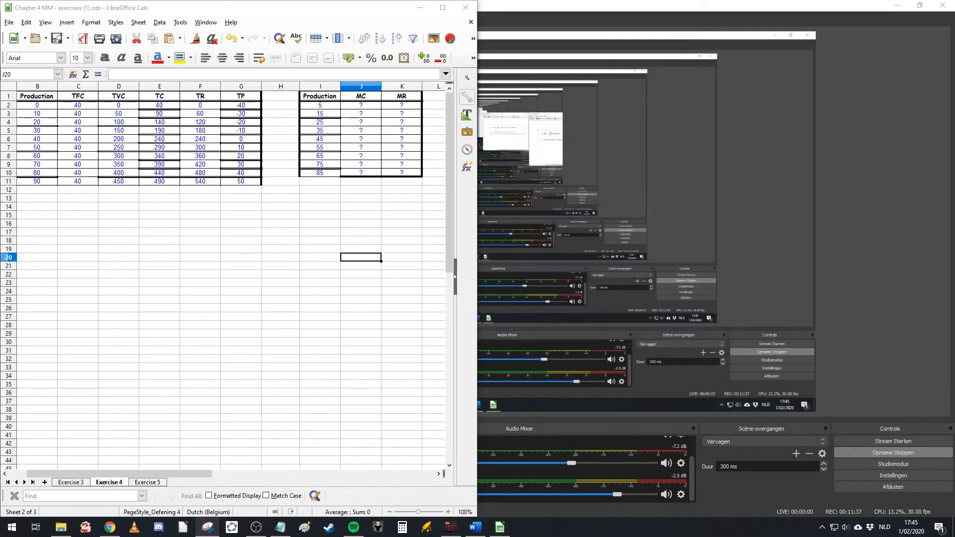
pyautogui.moveTo(954, 153); pyautogui.dragTo(770, 122)
pyautogui.moveTo(357, 7); pyautogui.dragTo(0, 100)
pyautogui.click(572, 154)
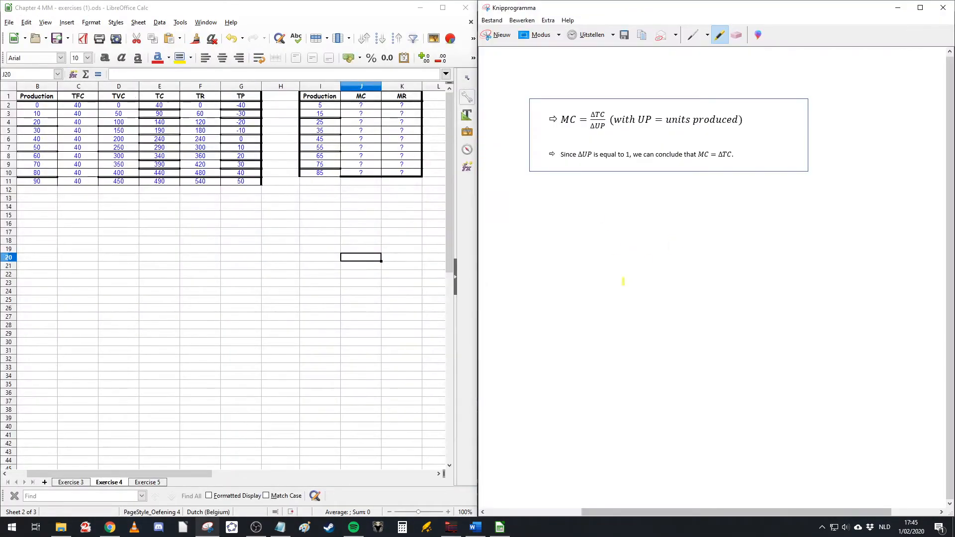
# Step: Handwrite the formula MR = ΔTR / ΔUP below the MC formula in the snip with the pen
pyautogui.click(693, 36)
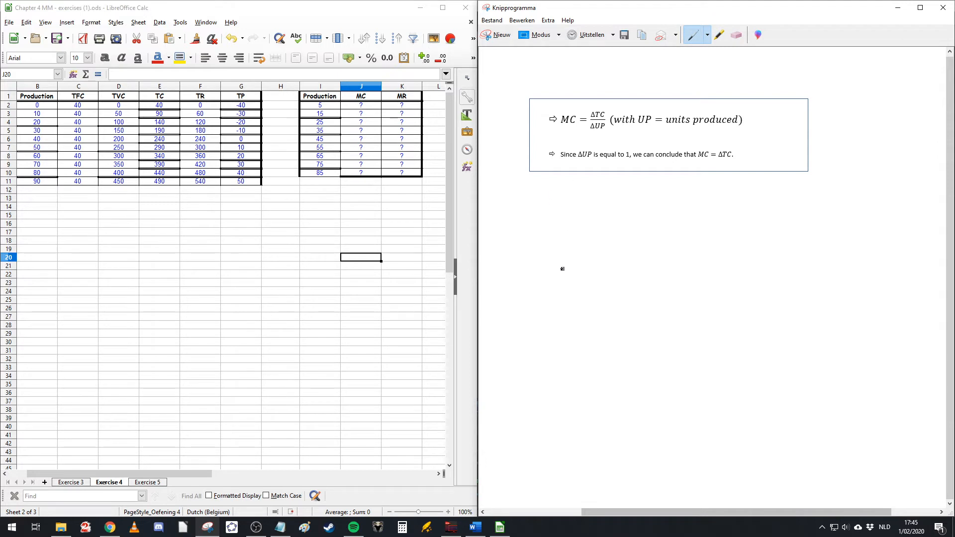
pyautogui.moveTo(561, 272)
pyautogui.mouseDown()
pyautogui.moveTo(572, 253)
pyautogui.moveTo(594, 272)
pyautogui.moveTo(617, 255)
pyautogui.moveTo(633, 273)
pyautogui.moveTo(686, 252)
pyautogui.moveTo(688, 269)
pyautogui.moveTo(794, 268)
pyautogui.mouseUp()
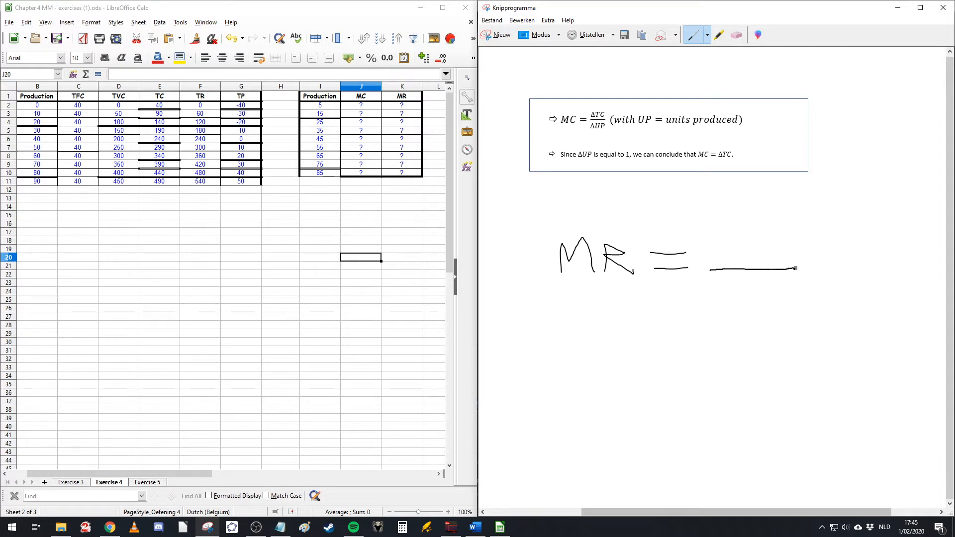
pyautogui.moveTo(707, 253); pyautogui.dragTo(742, 234)
pyautogui.moveTo(750, 235)
pyautogui.mouseDown()
pyautogui.moveTo(751, 258)
pyautogui.moveTo(770, 258)
pyautogui.mouseUp()
pyautogui.moveTo(772, 237); pyautogui.dragTo(783, 259)
pyautogui.moveTo(710, 292)
pyautogui.mouseDown()
pyautogui.moveTo(755, 292)
pyautogui.moveTo(757, 279)
pyautogui.moveTo(766, 299)
pyautogui.mouseUp()
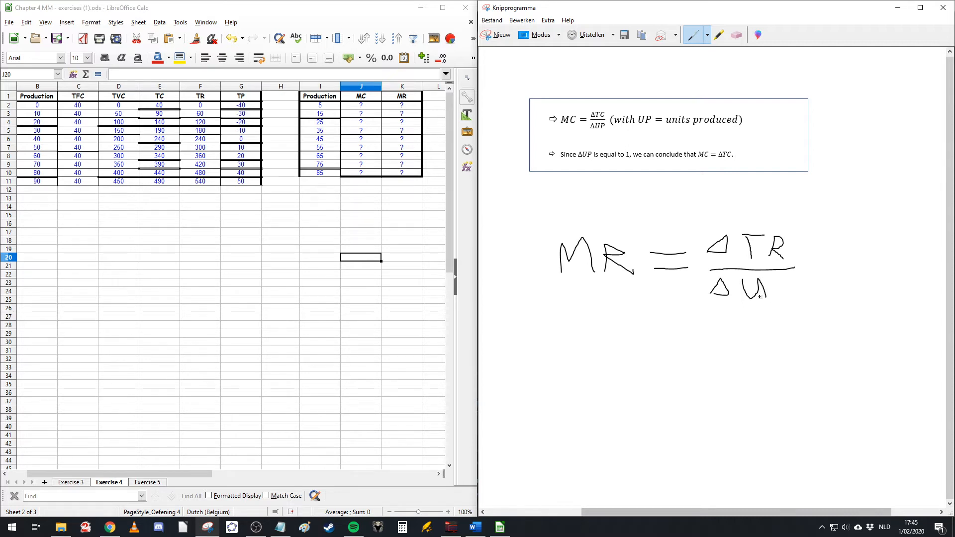
pyautogui.moveTo(774, 308)
pyautogui.mouseDown()
pyautogui.moveTo(774, 278)
pyautogui.moveTo(775, 292)
pyautogui.mouseUp()
pyautogui.click(740, 40)
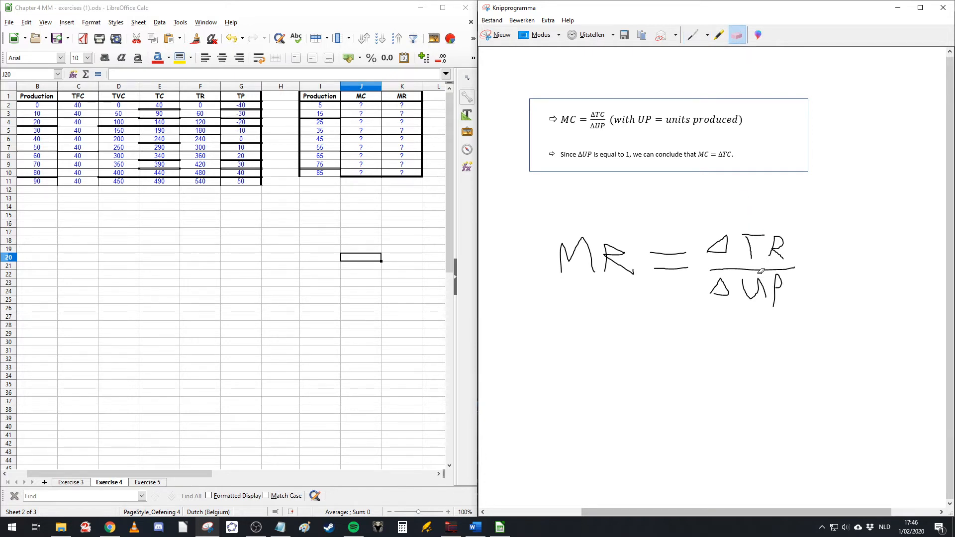
pyautogui.click(764, 294)
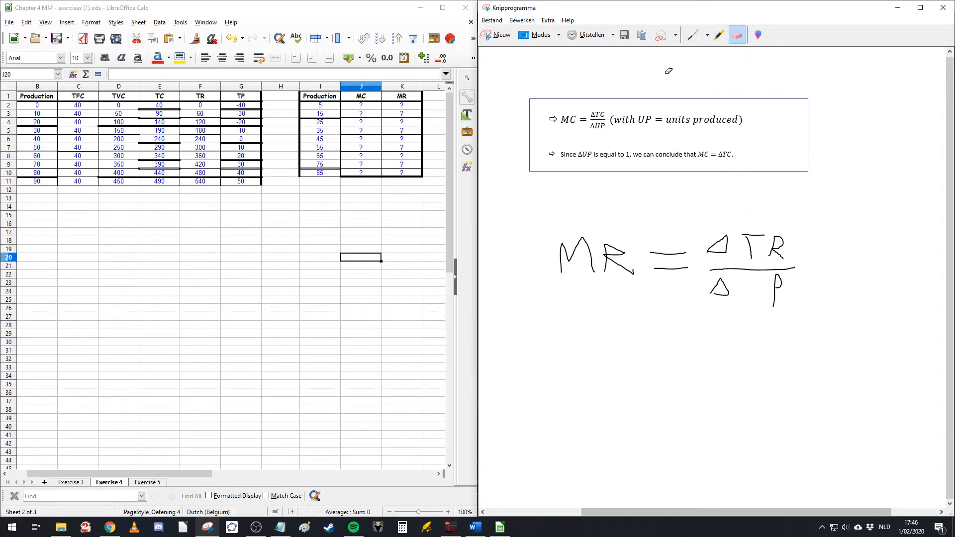
pyautogui.click(692, 35)
pyautogui.moveTo(747, 283)
pyautogui.mouseDown()
pyautogui.moveTo(746, 306)
pyautogui.moveTo(757, 304)
pyautogui.moveTo(760, 283)
pyautogui.mouseUp()
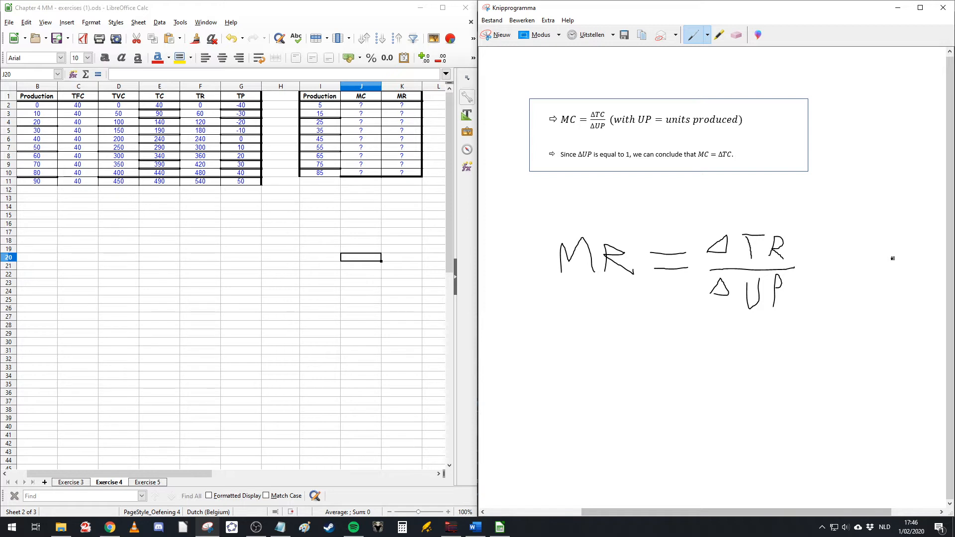
# Step: Enter the marginal cost formula =((E3-E2)/(B3-B2)) in the first MC cell, J2
pyautogui.click(371, 106)
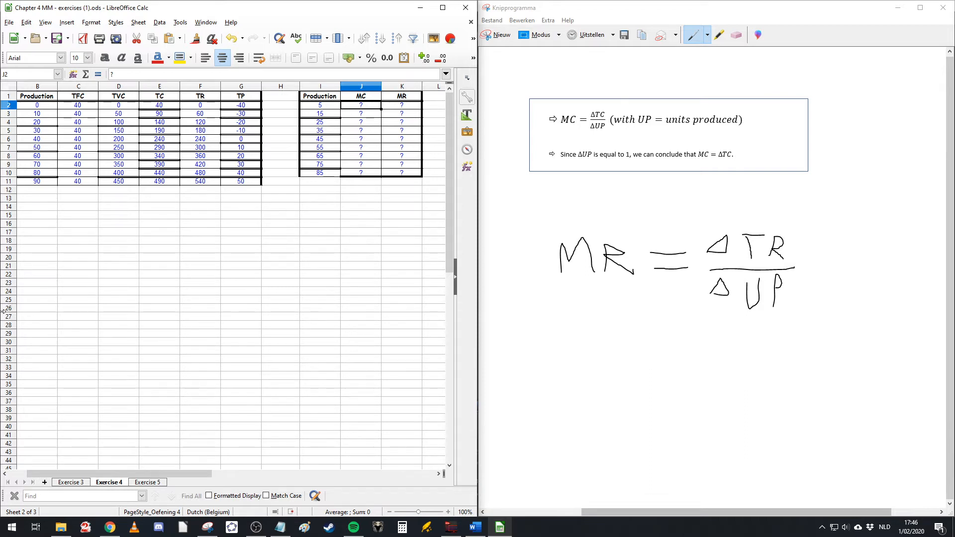
pyautogui.click(367, 113)
pyautogui.click(366, 106)
pyautogui.write('=((')
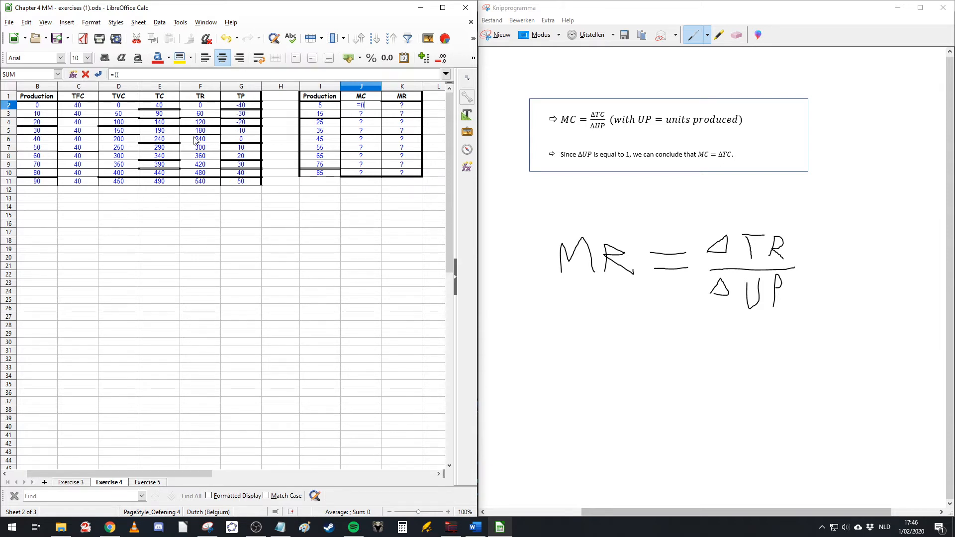
pyautogui.click(165, 116)
pyautogui.write('-')
pyautogui.click(161, 106)
pyautogui.write(')/(')
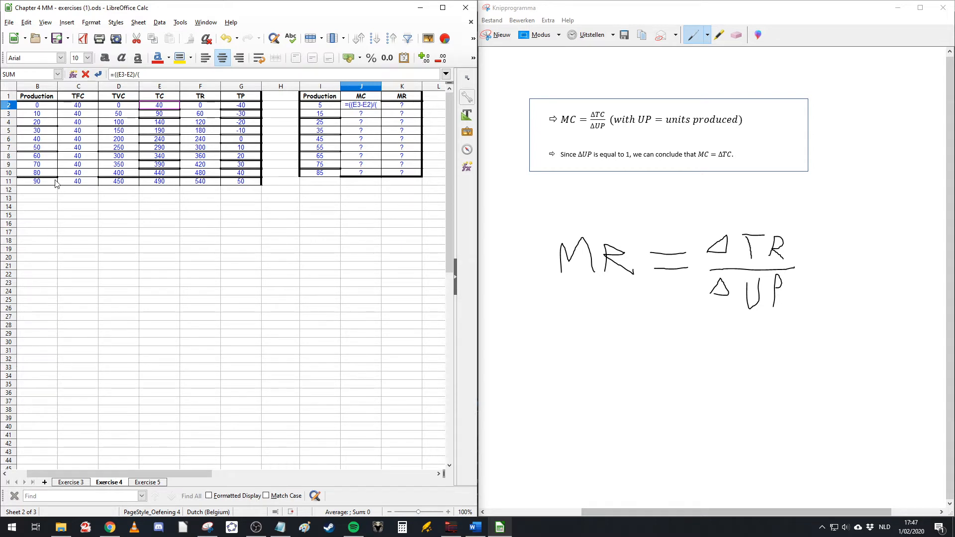
pyautogui.click(40, 115)
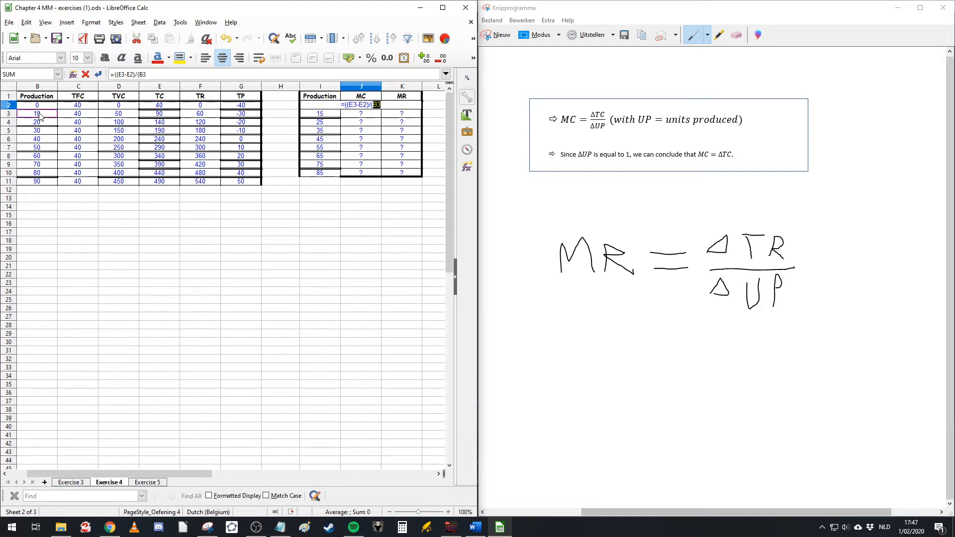
pyautogui.write('-')
pyautogui.click(43, 107)
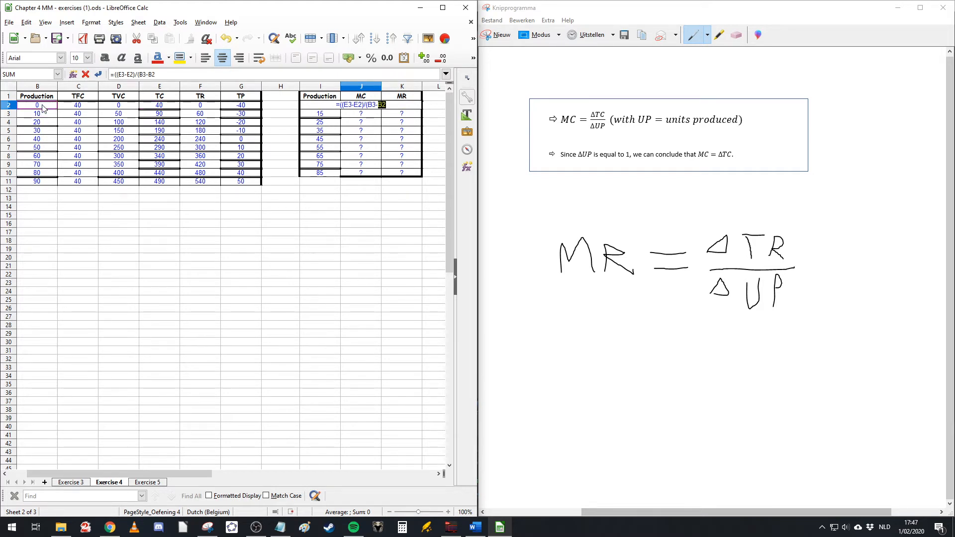
pyautogui.write('))')
pyautogui.press('Return')
pyautogui.press('Up')
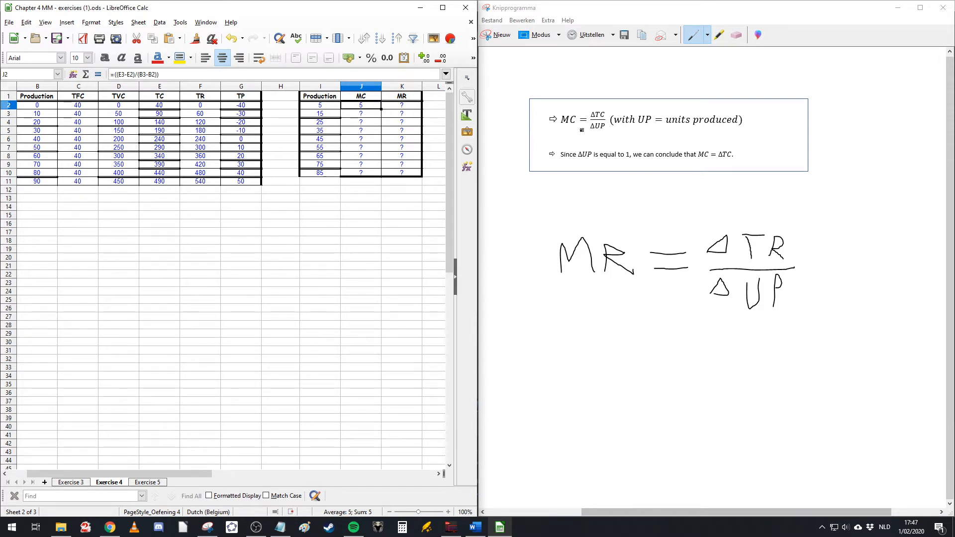
# Step: Select the Production values in column I to check them
pyautogui.moveTo(308, 106); pyautogui.dragTo(310, 175)
pyautogui.click(317, 186)
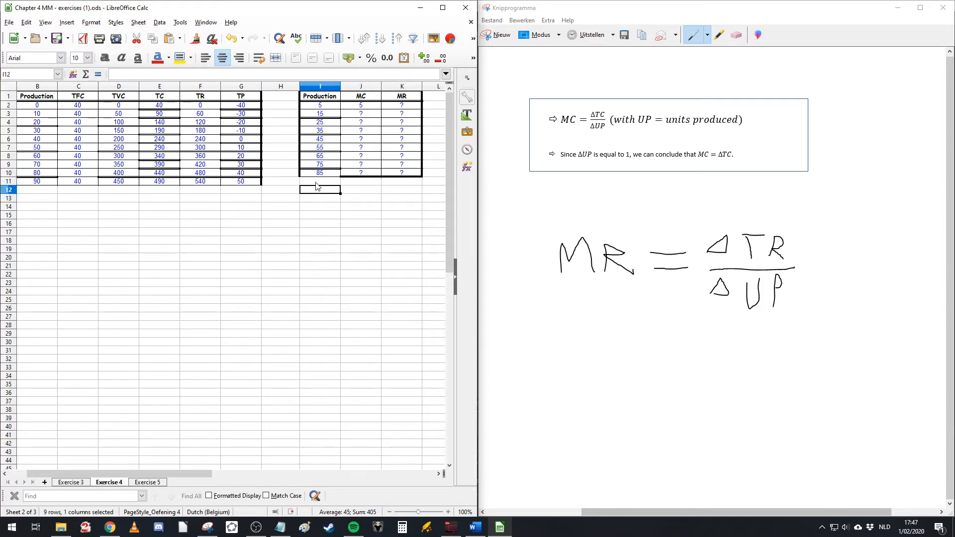
pyautogui.moveTo(319, 96); pyautogui.dragTo(311, 164)
pyautogui.moveTo(313, 182); pyautogui.dragTo(314, 173)
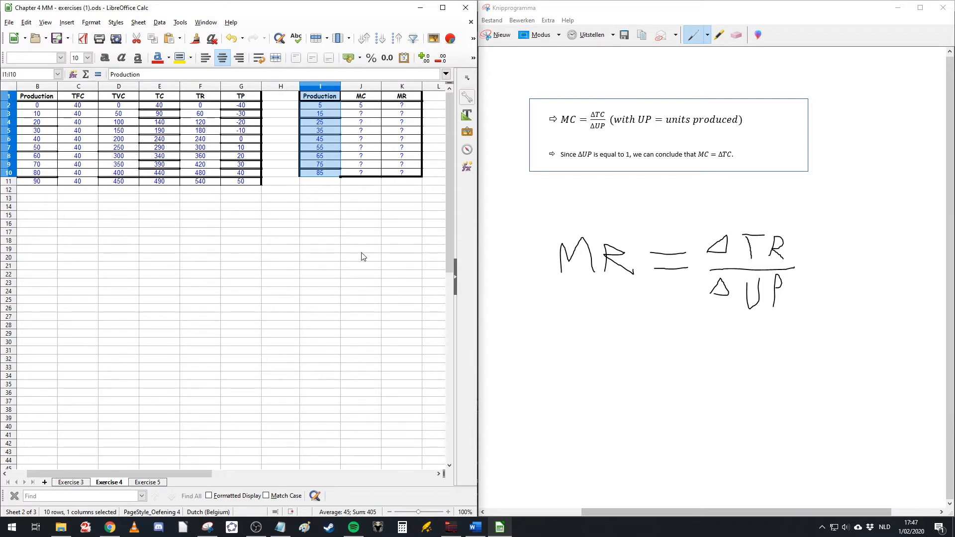
pyautogui.click(299, 257)
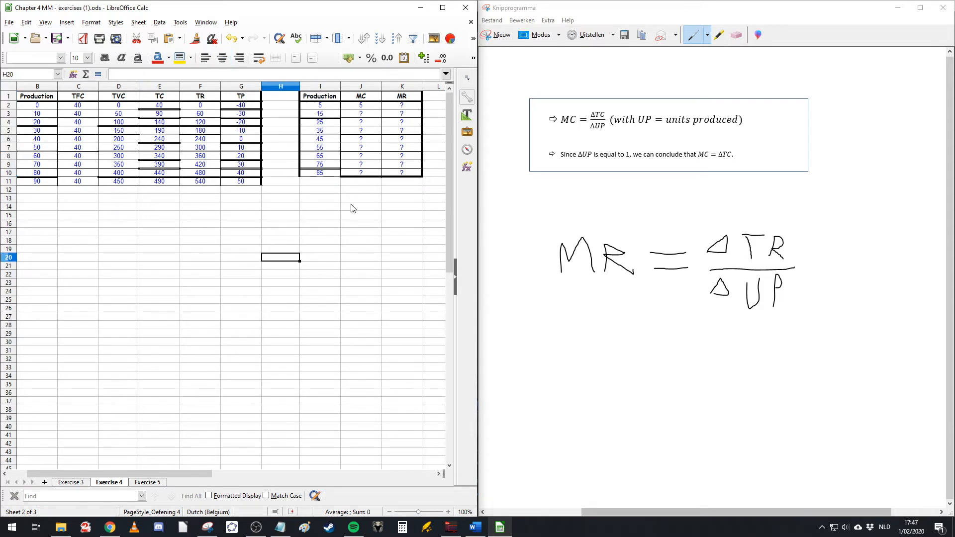
# Step: Review the MC formula in J2 and copy it down the MC column through row 10
pyautogui.click(369, 107)
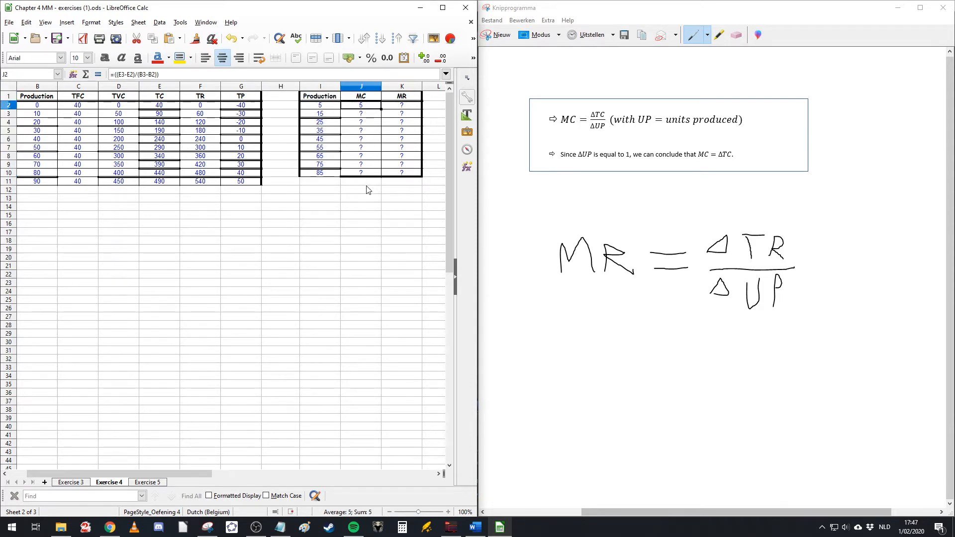
pyautogui.doubleClick(370, 106)
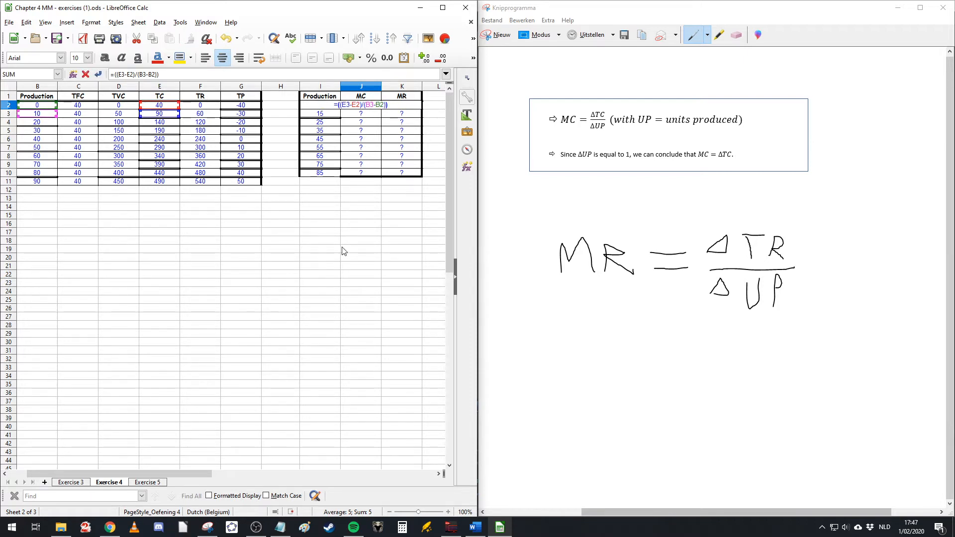
pyautogui.press('Escape')
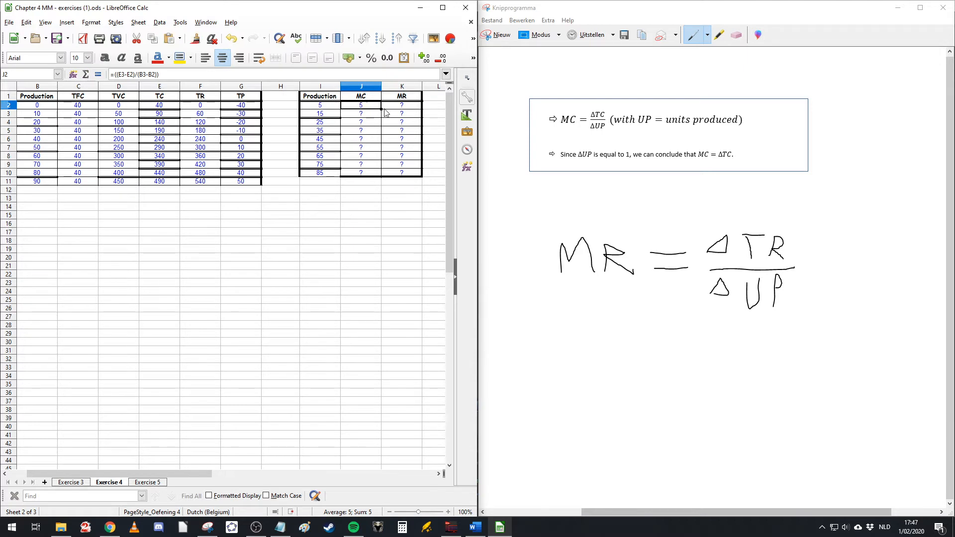
pyautogui.moveTo(382, 108); pyautogui.dragTo(367, 175)
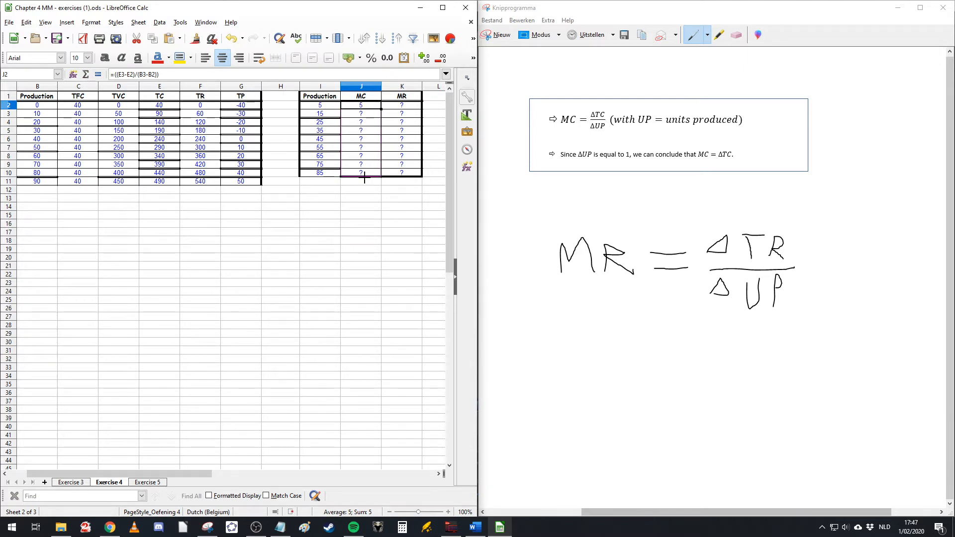
pyautogui.click(385, 263)
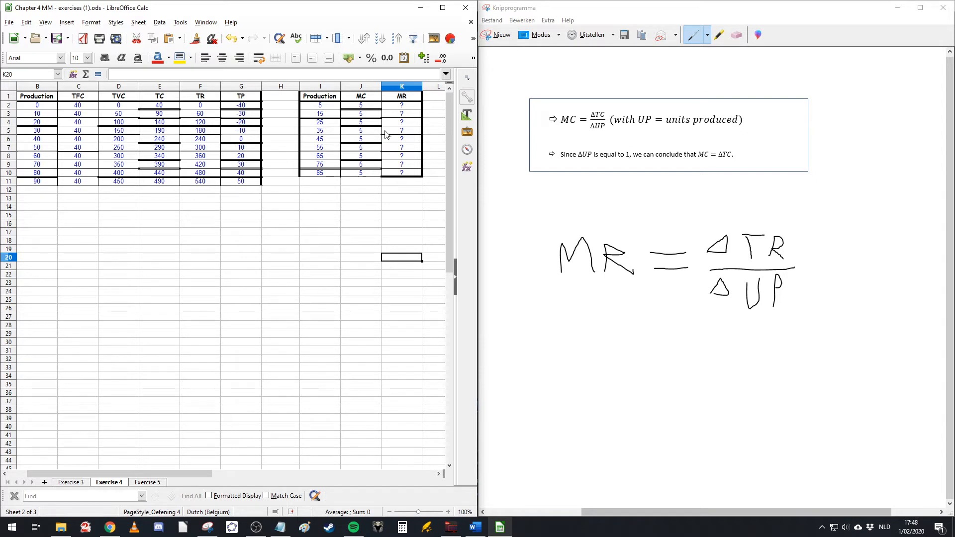
# Step: Enter the marginal revenue formula =((F3-F2)/(B3-B2)) in the first MR cell, K2
pyautogui.click(408, 107)
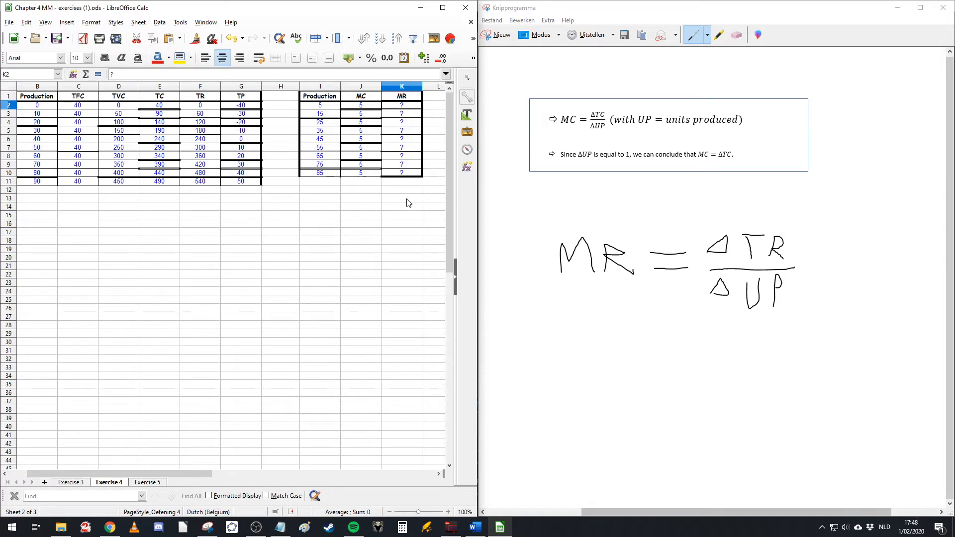
pyautogui.write('=(')
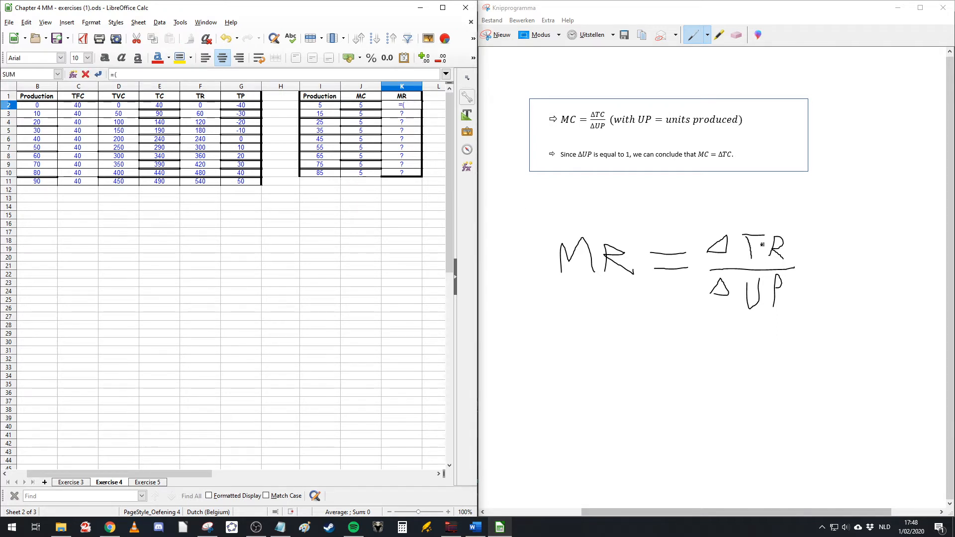
pyautogui.click(212, 115)
pyautogui.write('-')
pyautogui.click(209, 109)
pyautogui.write(')')
pyautogui.press('Left')
pyautogui.press('Left')
pyautogui.press('Left')
pyautogui.press('Right')
pyautogui.press('Right')
pyautogui.click(145, 73)
pyautogui.press('BackSpace')
pyautogui.press('BackSpace')
pyautogui.write('(')
pyautogui.write('/')
pyautogui.click(47, 115)
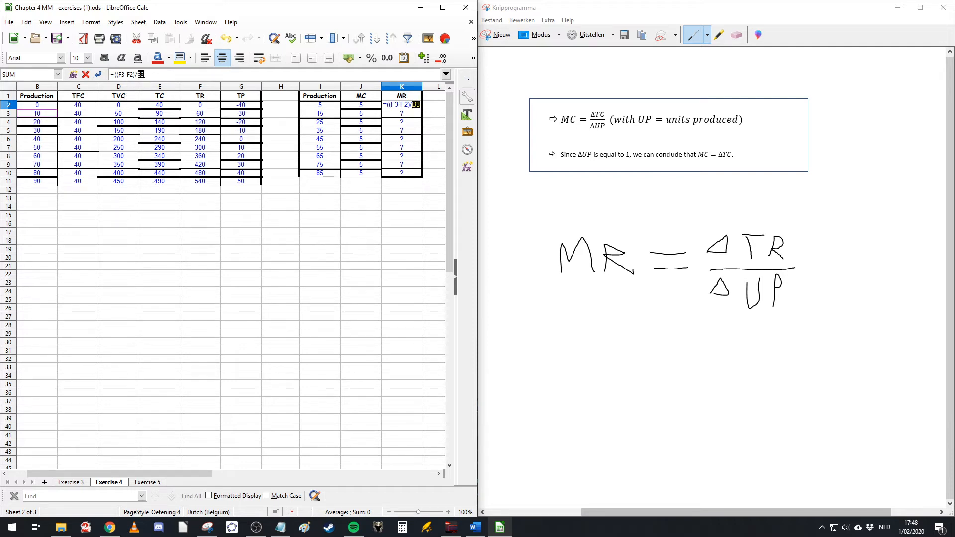
pyautogui.click(140, 75)
pyautogui.write('(F3')
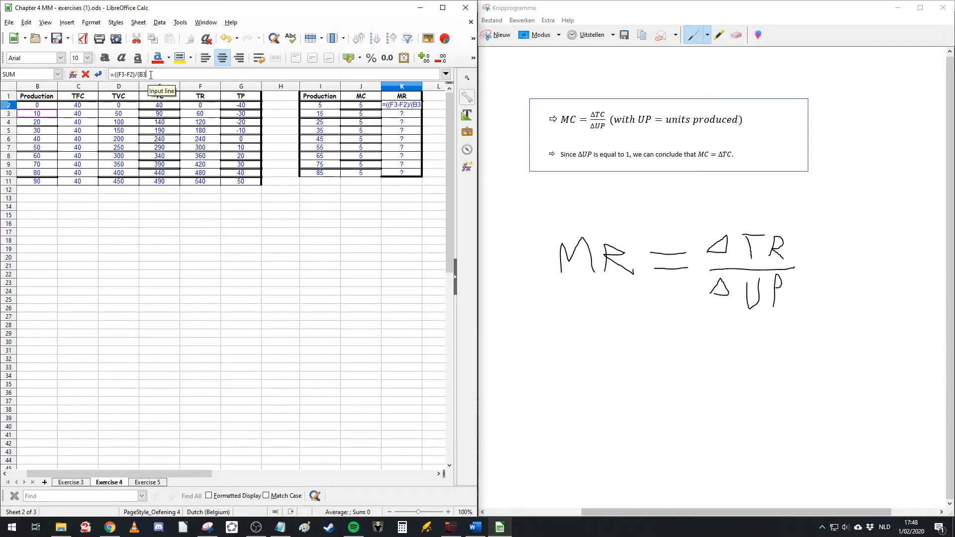
pyautogui.write('-')
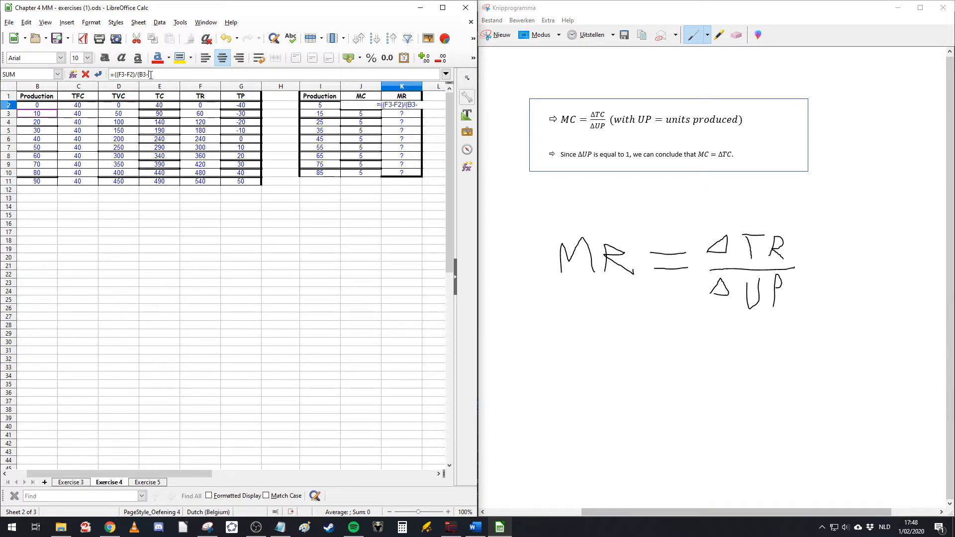
pyautogui.click(34, 106)
pyautogui.write(')')
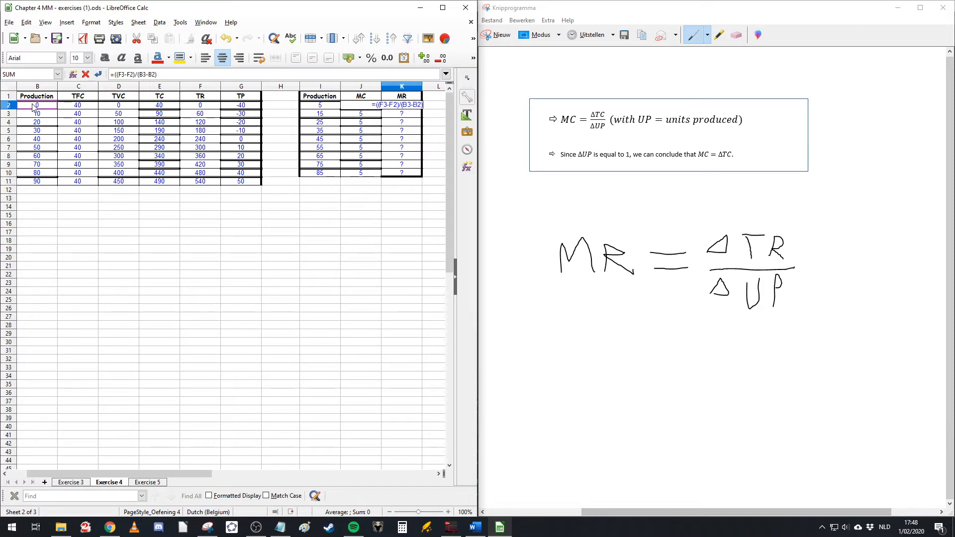
pyautogui.press('Return')
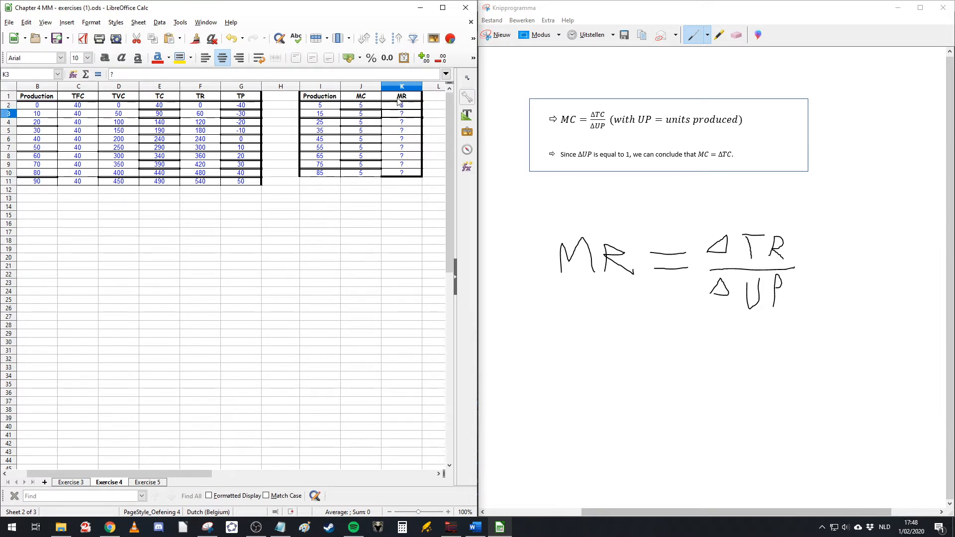
# Step: Copy the MR formula from K2 down the MR column through row 10
pyautogui.click(404, 105)
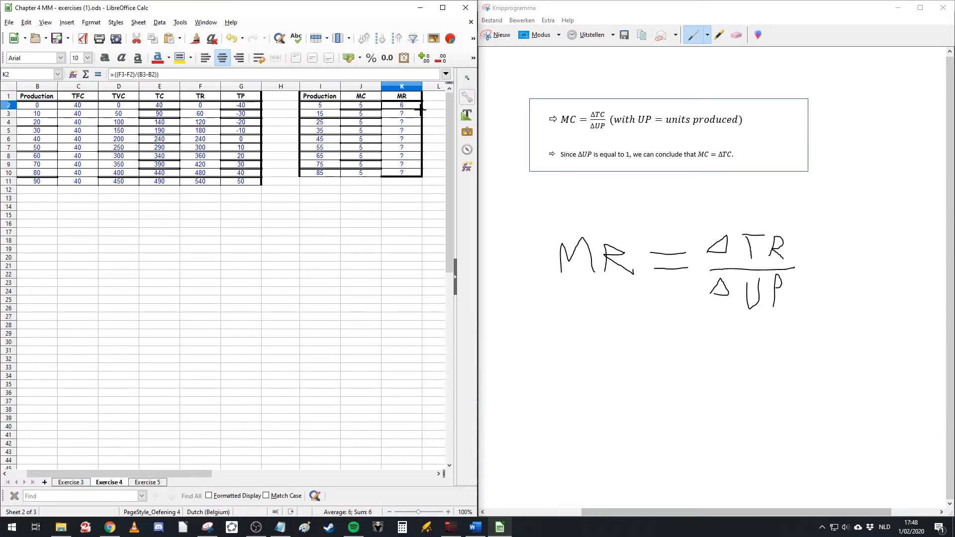
pyautogui.moveTo(422, 108); pyautogui.dragTo(411, 174)
pyautogui.click(390, 233)
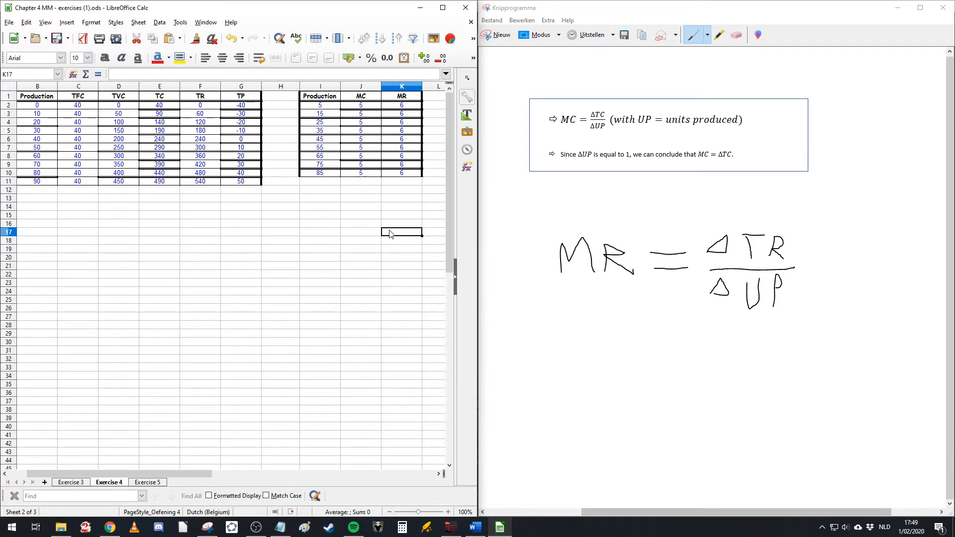
# Step: Inspect the copied MC formulas and the cost cells of the table
pyautogui.moveTo(354, 110); pyautogui.dragTo(374, 142)
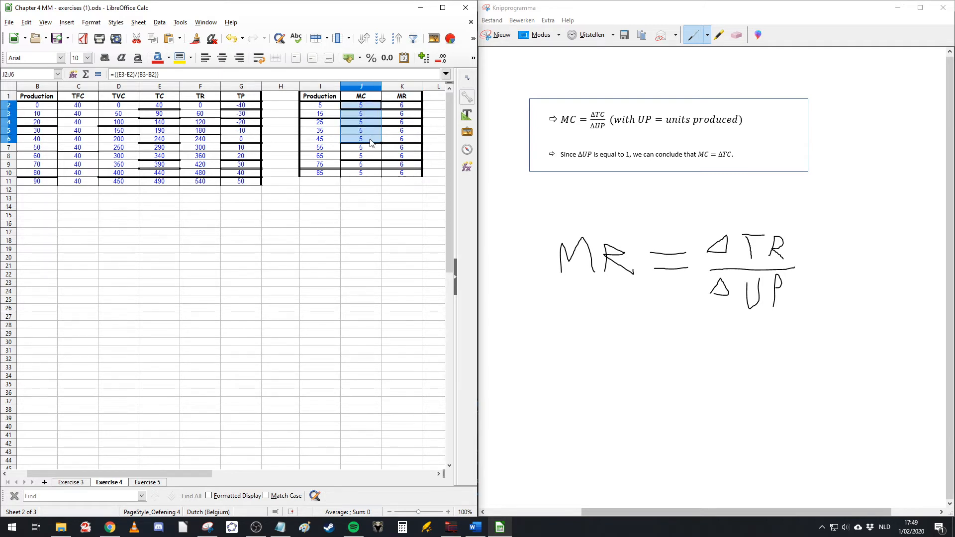
pyautogui.click(380, 115)
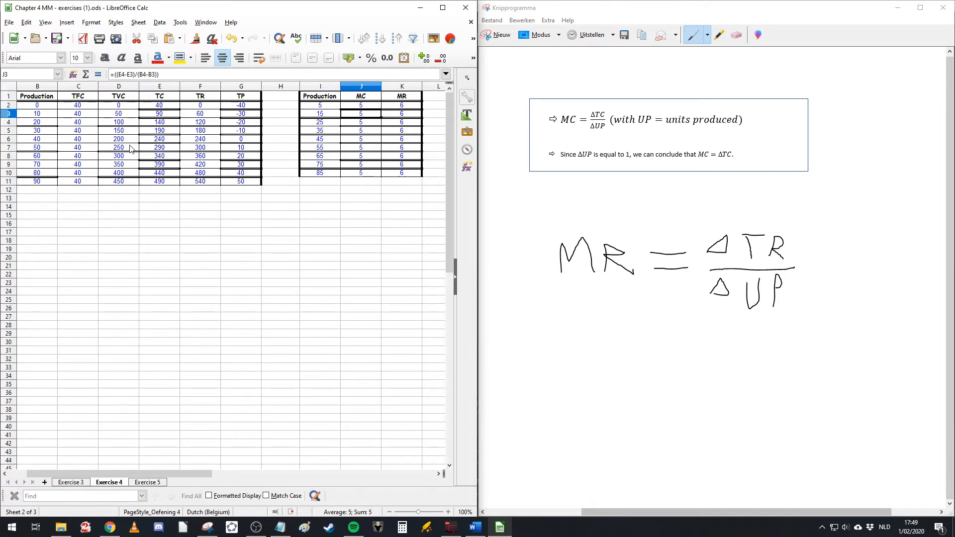
pyautogui.click(74, 123)
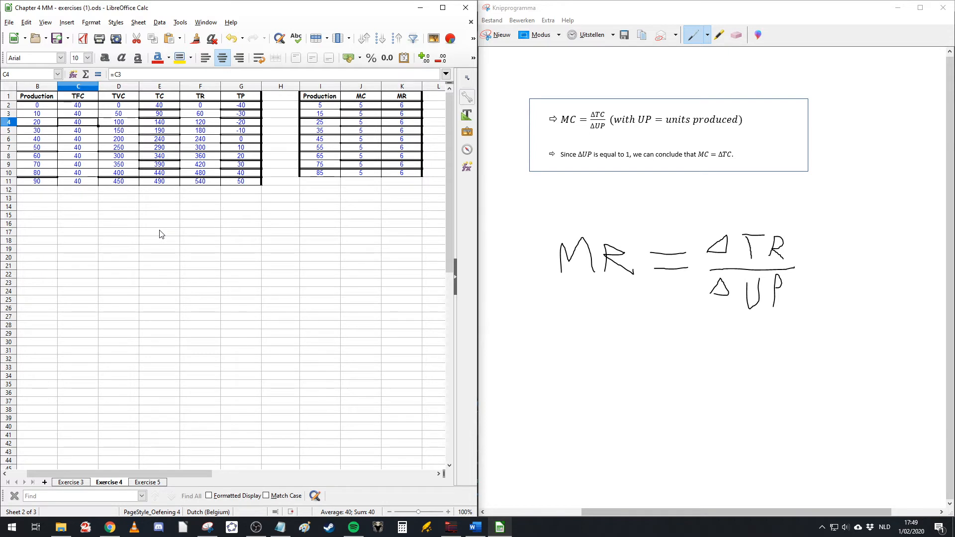
pyautogui.click(249, 265)
pyautogui.click(212, 217)
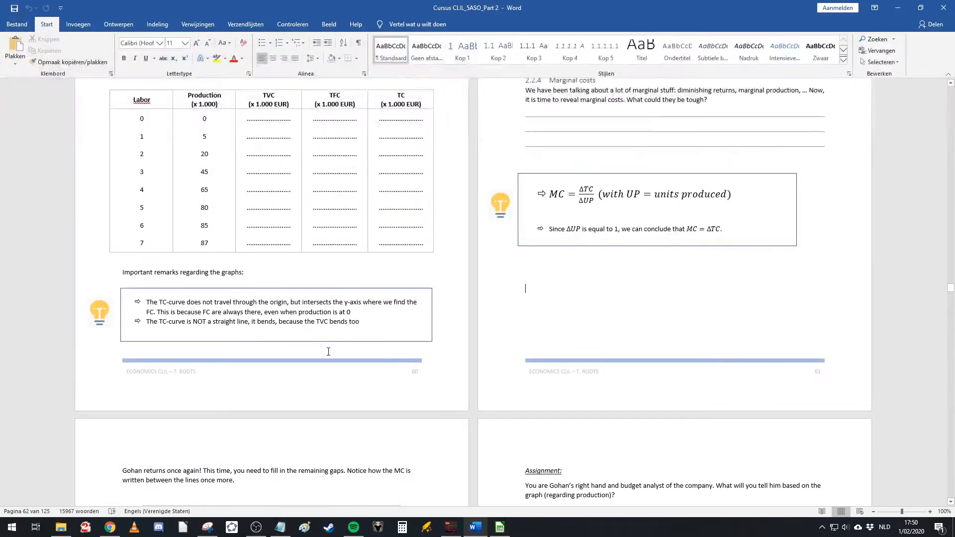
# Step: Read the Exercise 4 question in the Word document, highlighting the optimal output phrase, and return to the spreadsheet
pyautogui.scroll(-15, 297, 337)
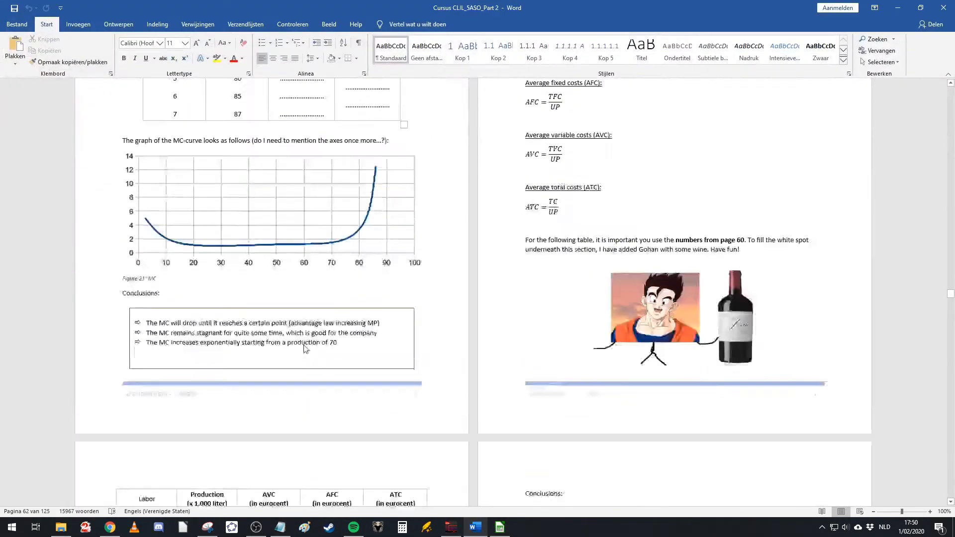
pyautogui.scroll(-20, 297, 337)
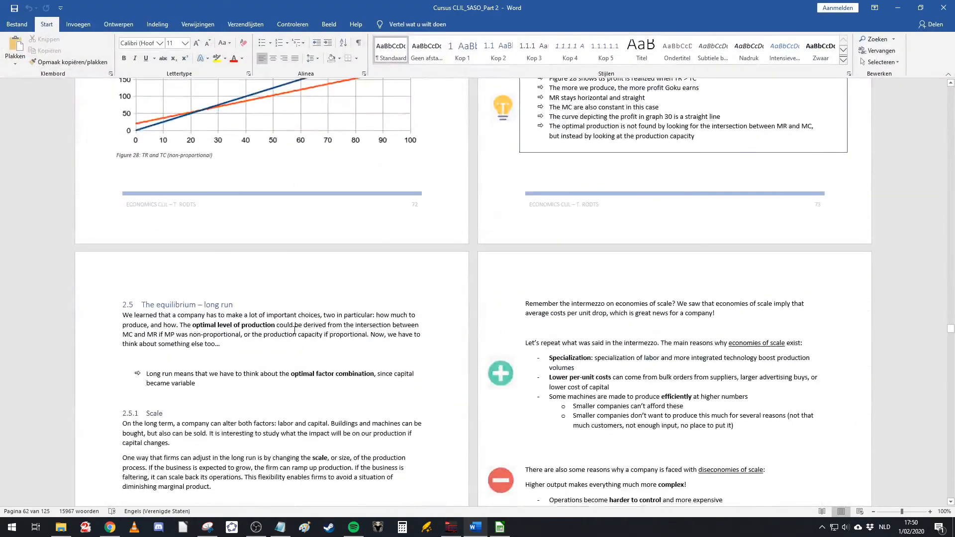
pyautogui.scroll(-20, 308, 321)
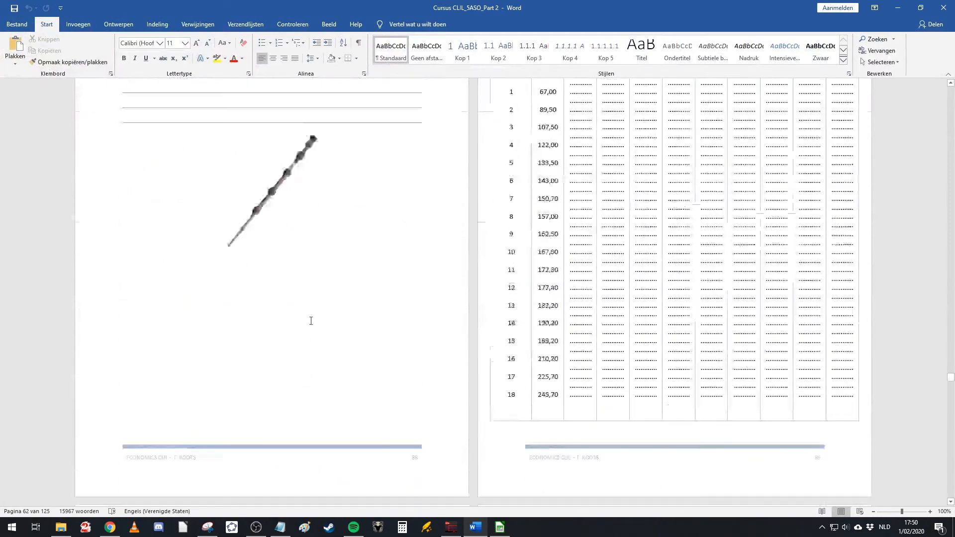
pyautogui.scroll(1, 219, 206)
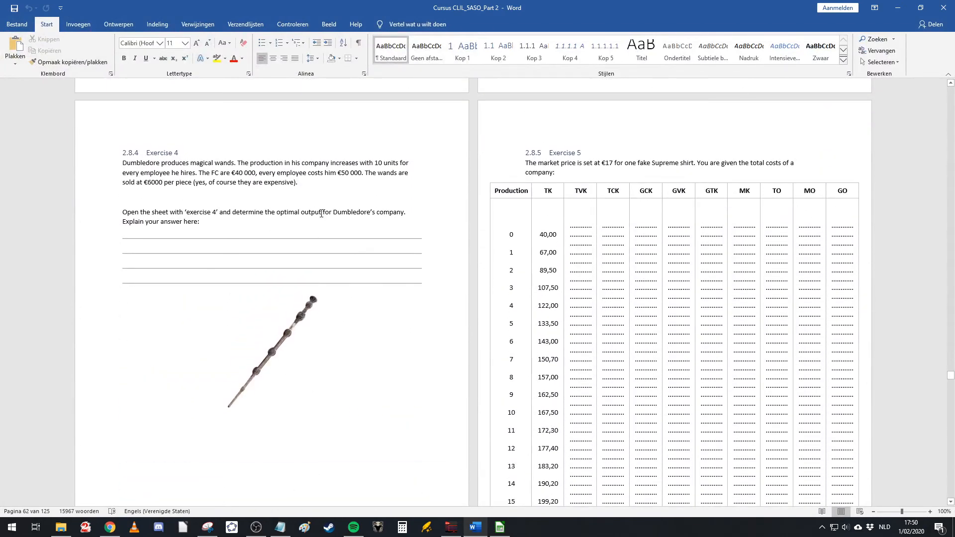
pyautogui.moveTo(277, 213); pyautogui.dragTo(333, 216)
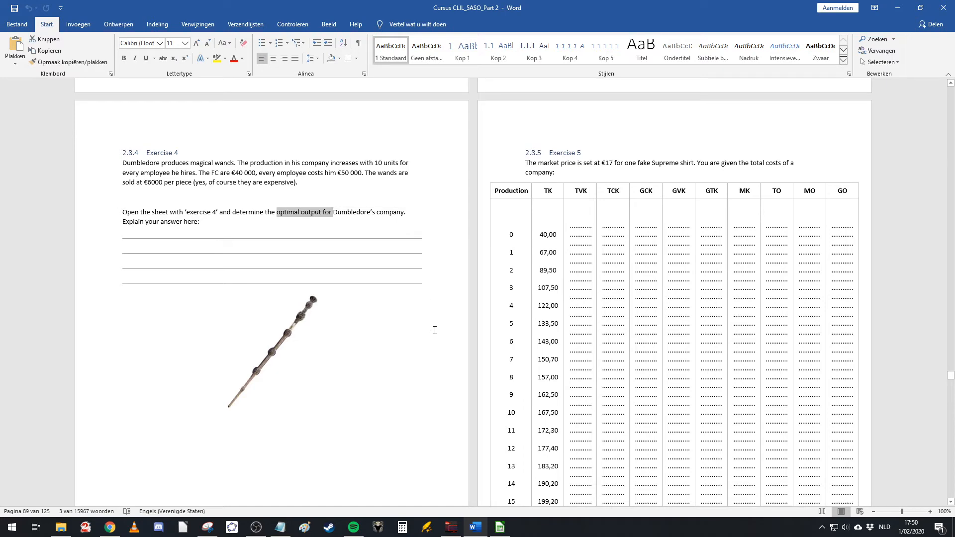
pyautogui.click(897, 8)
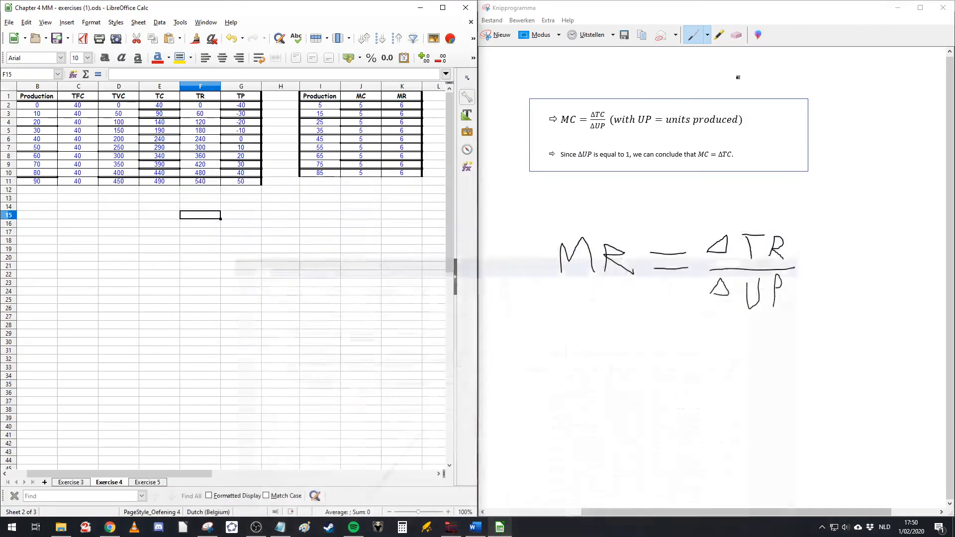
pyautogui.click(255, 248)
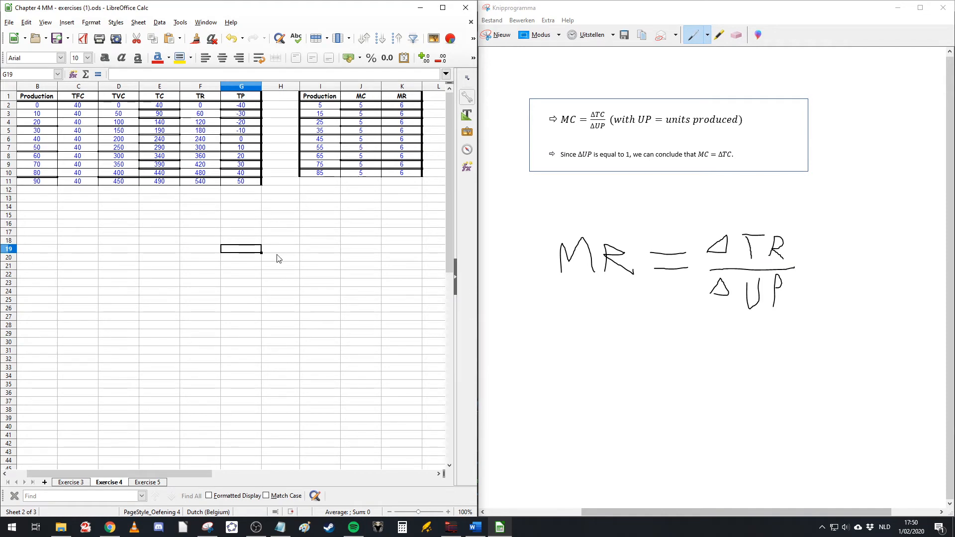
# Step: Highlight the maximum total profit cell G11 and its production value B11 with a yellow background
pyautogui.click(242, 181)
pyautogui.click(180, 57)
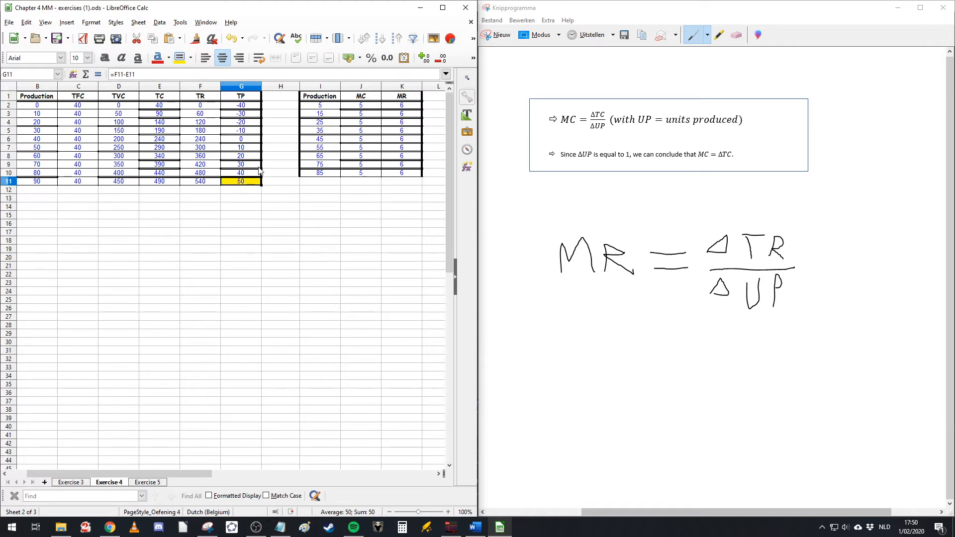
pyautogui.click(402, 257)
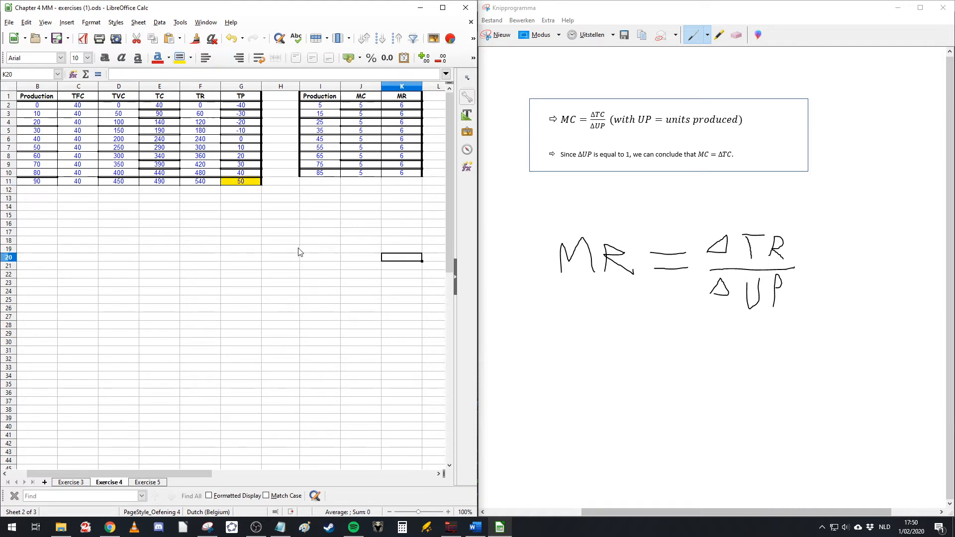
pyautogui.click(37, 181)
pyautogui.click(180, 58)
pyautogui.click(228, 258)
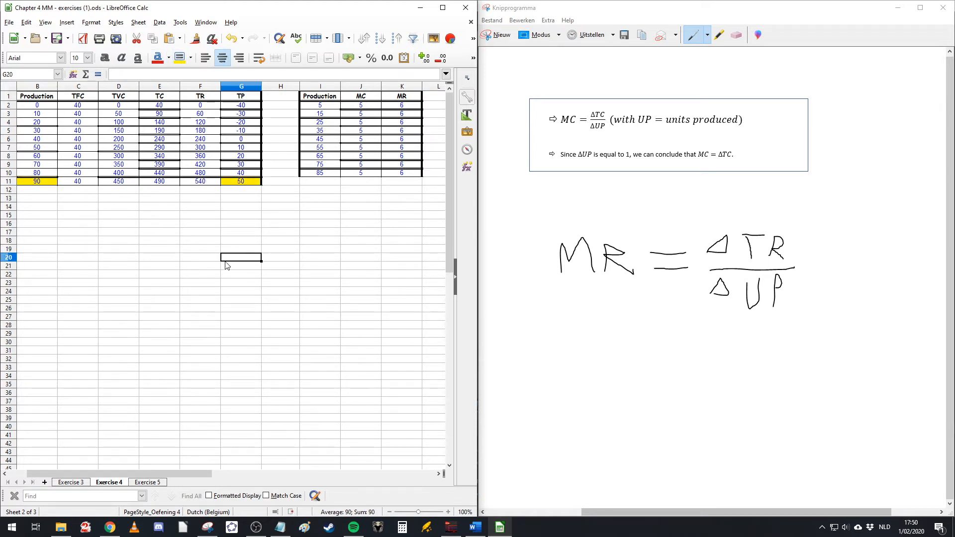
pyautogui.click(44, 183)
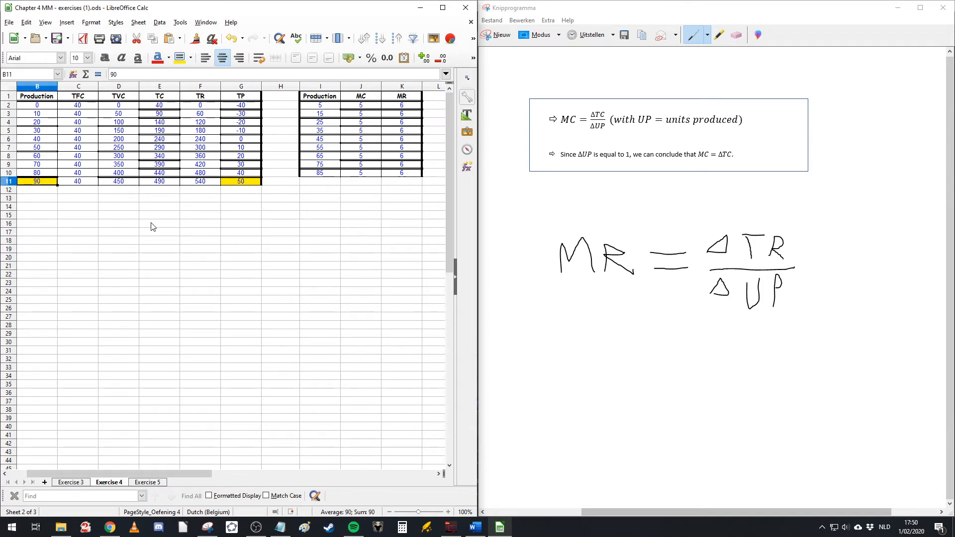
pyautogui.click(200, 241)
pyautogui.moveTo(139, 470); pyautogui.dragTo(79, 470)
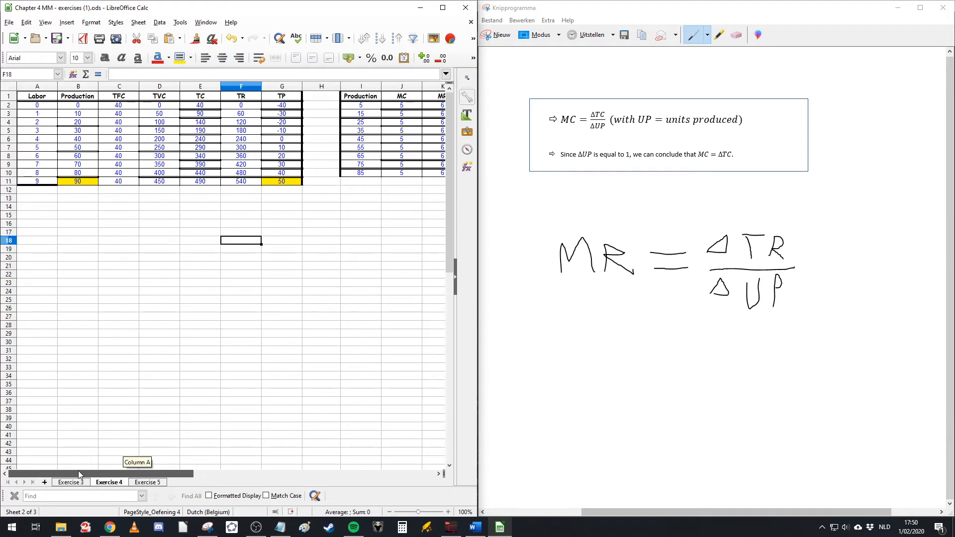
pyautogui.click(178, 326)
pyautogui.click(173, 232)
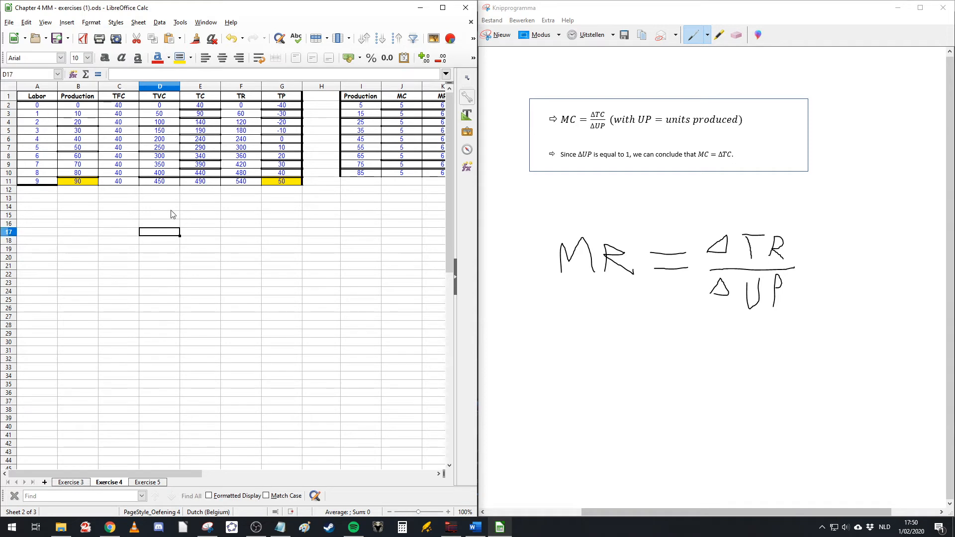
pyautogui.click(118, 277)
pyautogui.click(32, 226)
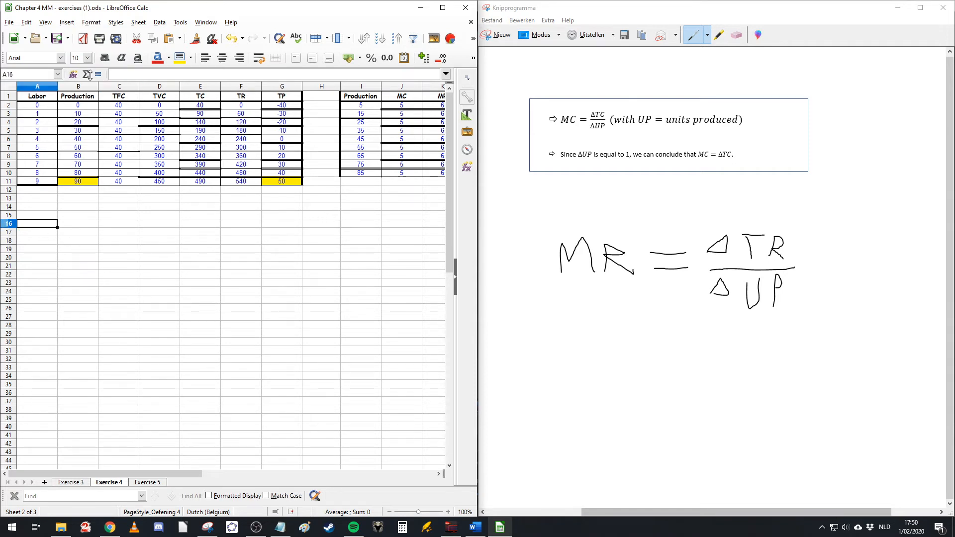
# Step: Insert an XY (Scatter) chart with points and lines and a smooth line type using the Chart Wizard
pyautogui.click(442, 7)
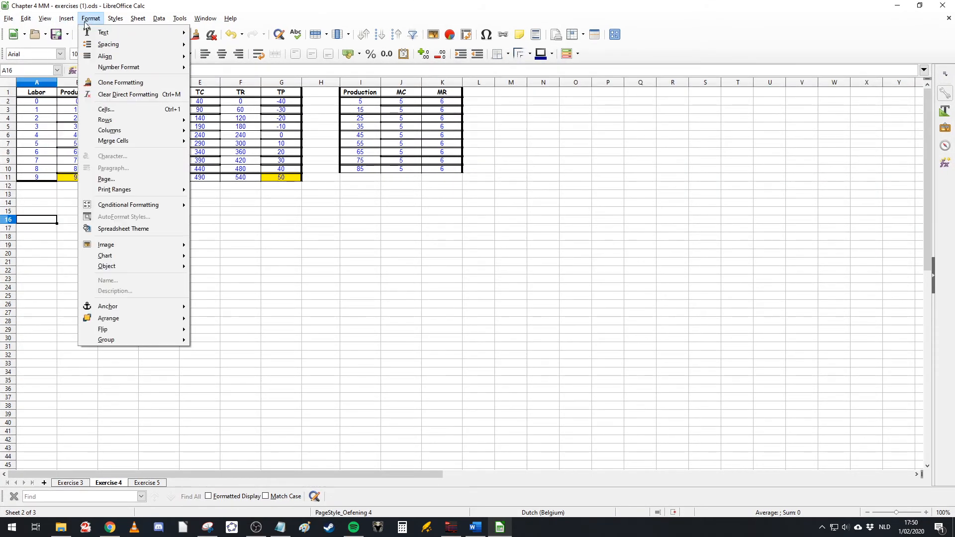
pyautogui.click(84, 54)
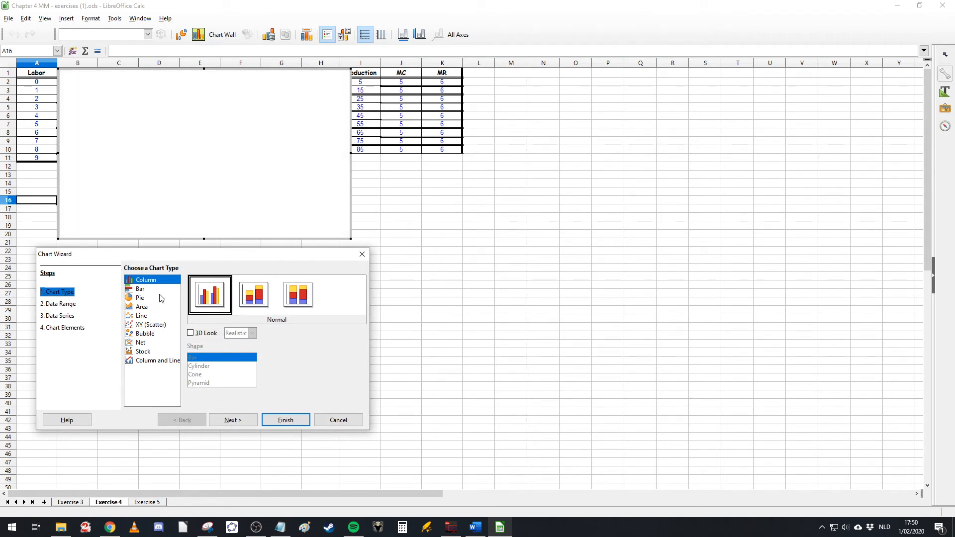
pyautogui.click(150, 325)
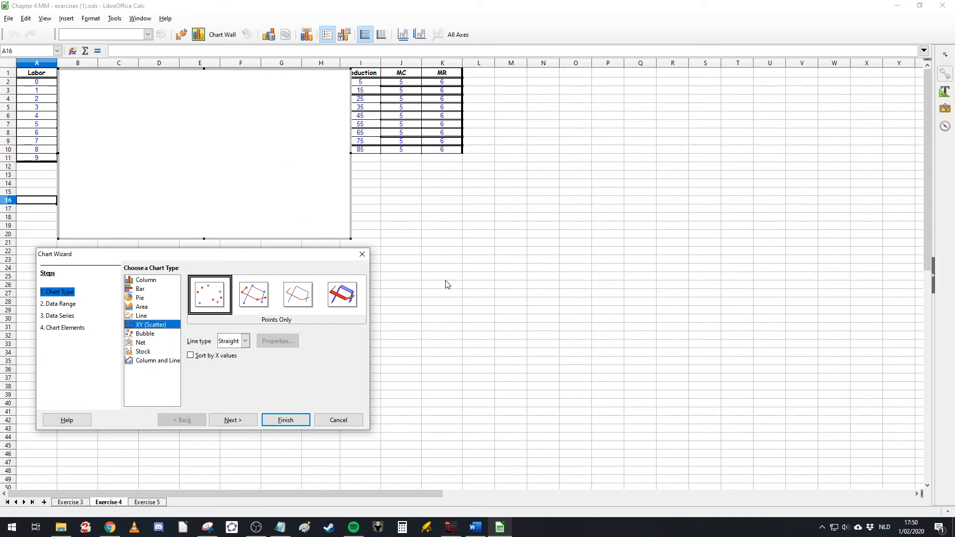
pyautogui.click(142, 316)
pyautogui.click(149, 326)
pyautogui.click(254, 298)
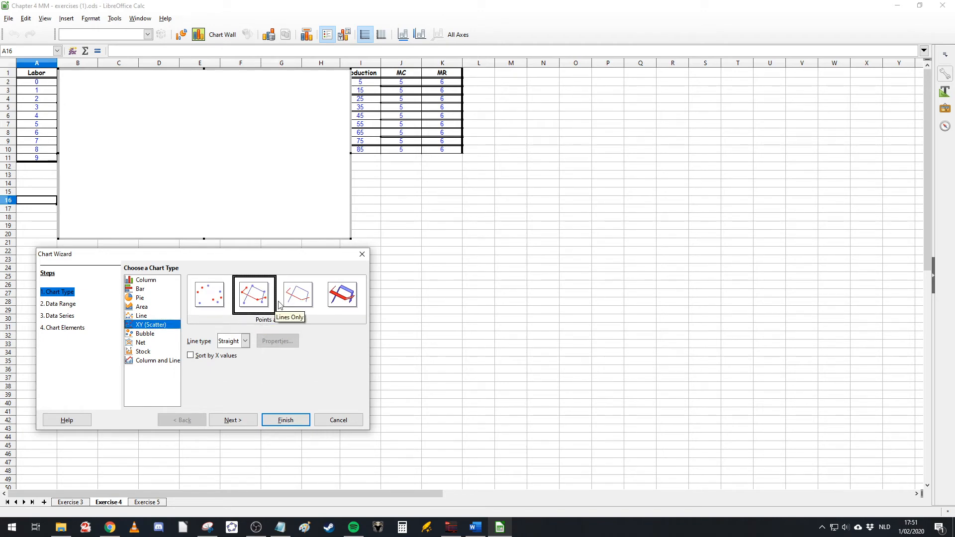
pyautogui.click(246, 342)
pyautogui.click(245, 342)
pyautogui.click(242, 360)
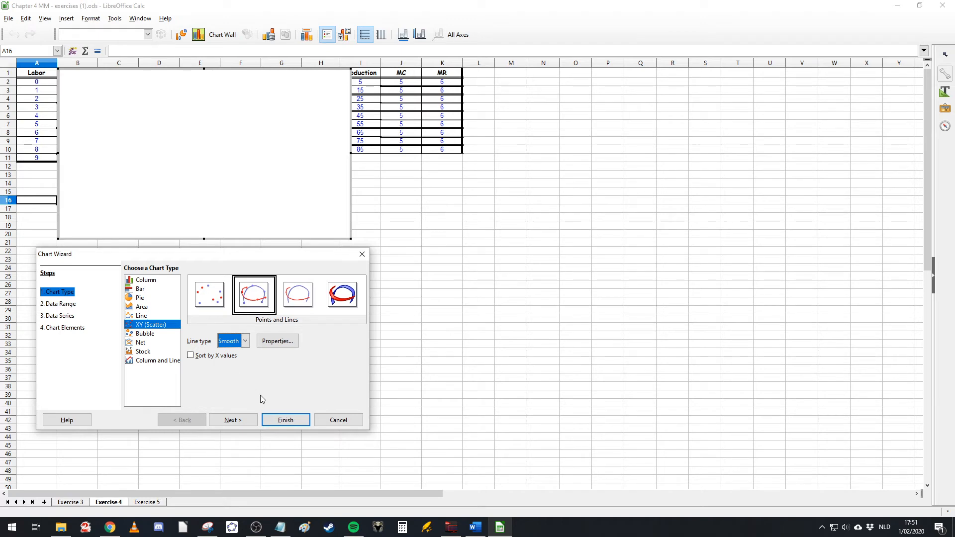
pyautogui.click(66, 315)
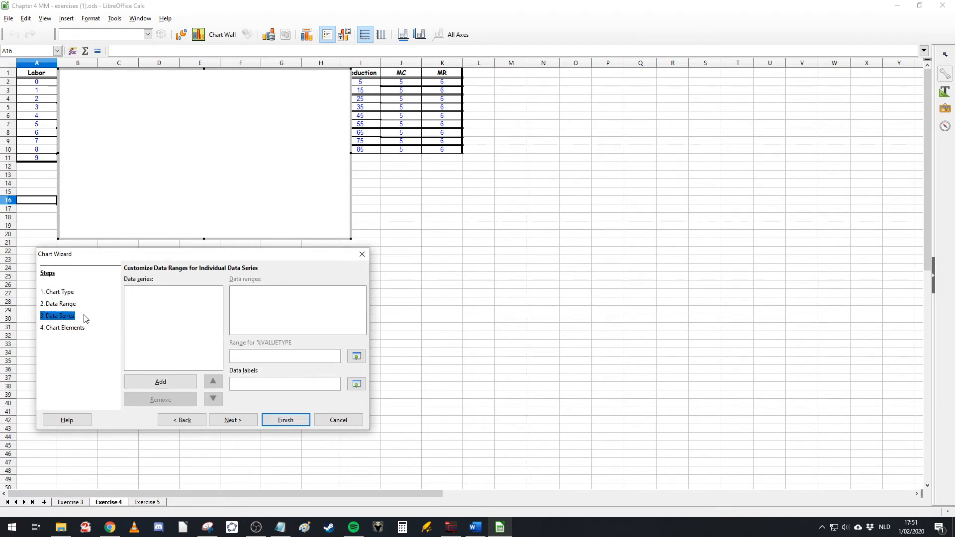
pyautogui.moveTo(198, 258); pyautogui.dragTo(261, 283)
pyautogui.click(336, 446)
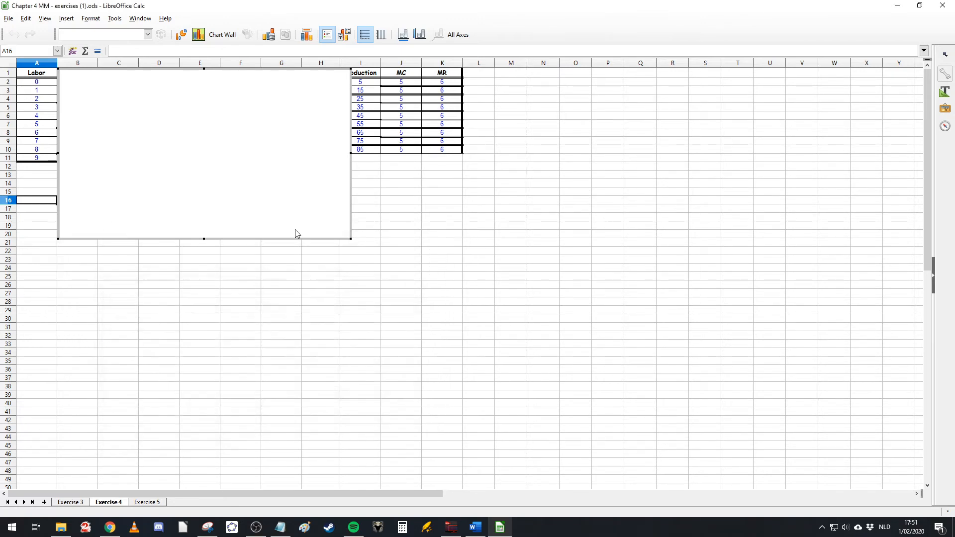
# Step: Move the chart beside the table, below the MC/MR columns, and add three data series in its data ranges
pyautogui.click(236, 70)
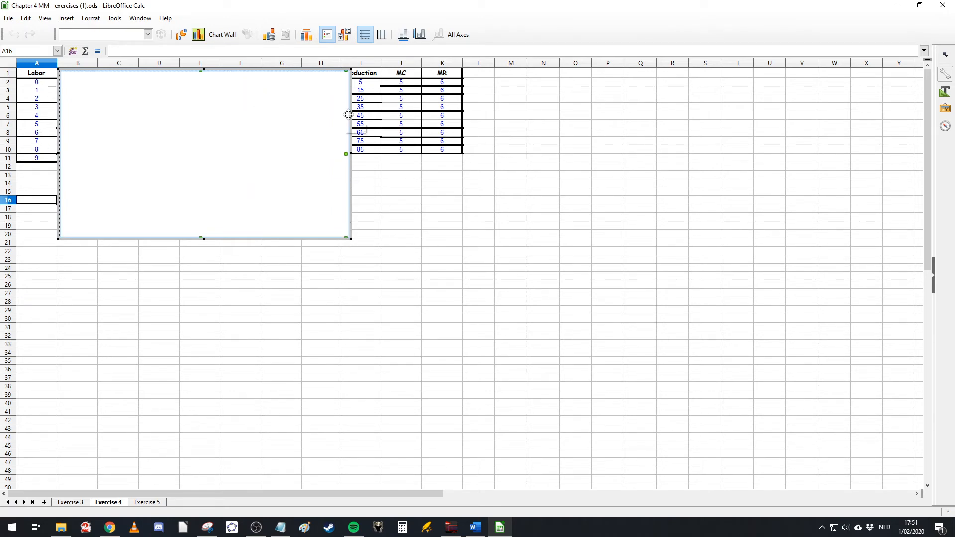
pyautogui.moveTo(350, 179); pyautogui.dragTo(596, 318)
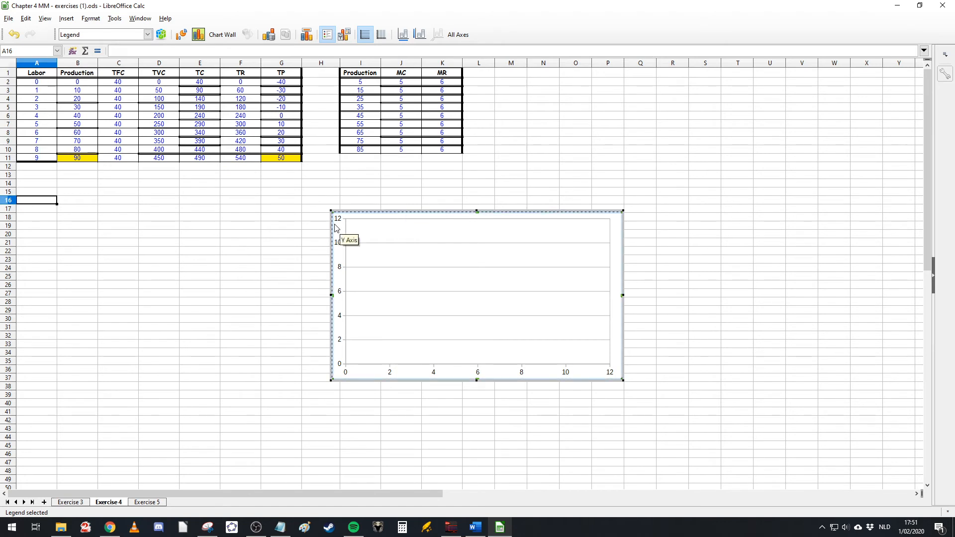
pyautogui.rightClick(440, 257)
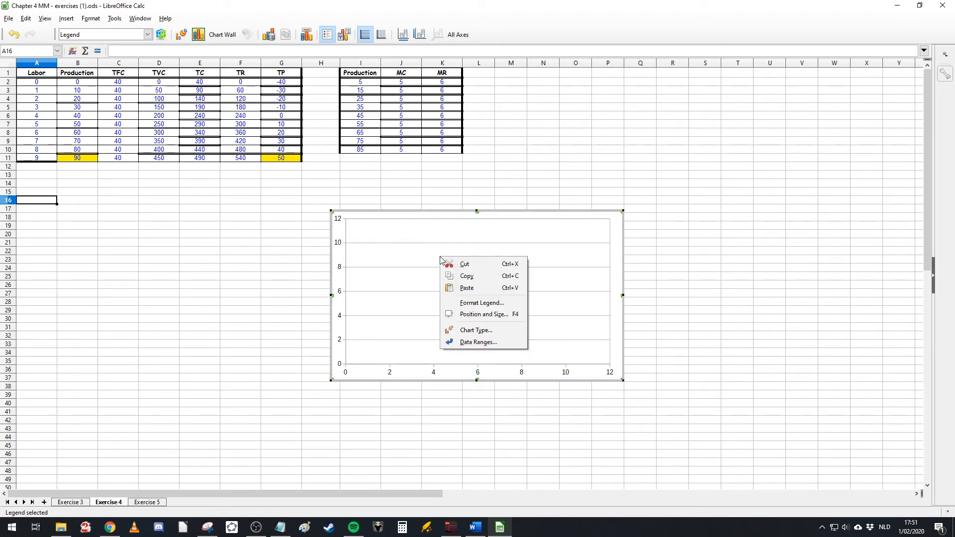
pyautogui.click(471, 343)
pyautogui.click(367, 176)
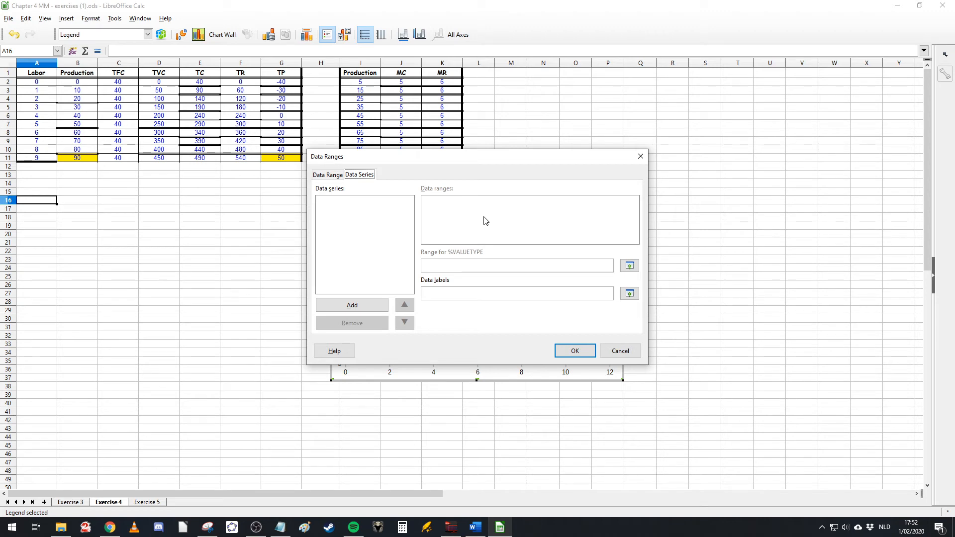
pyautogui.click(366, 305)
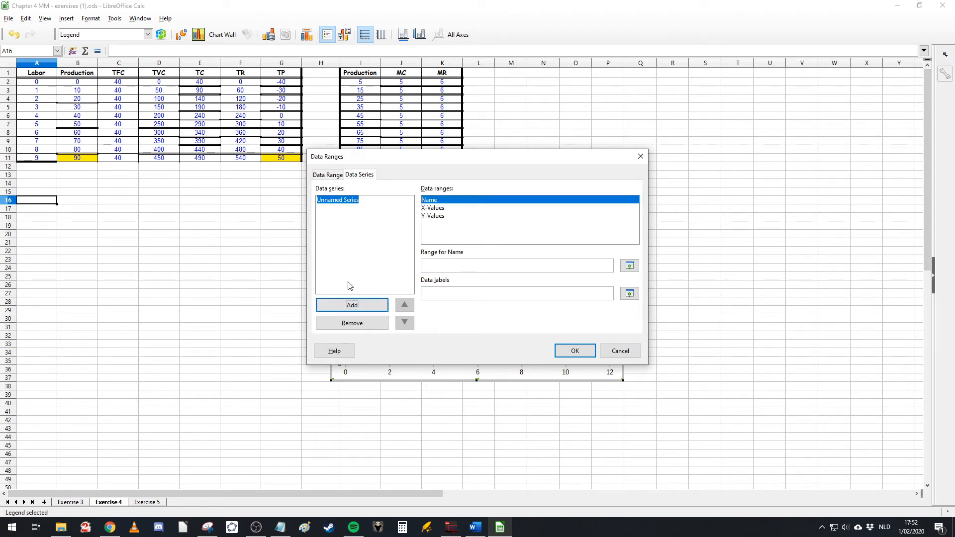
pyautogui.click(352, 305)
pyautogui.click(352, 305)
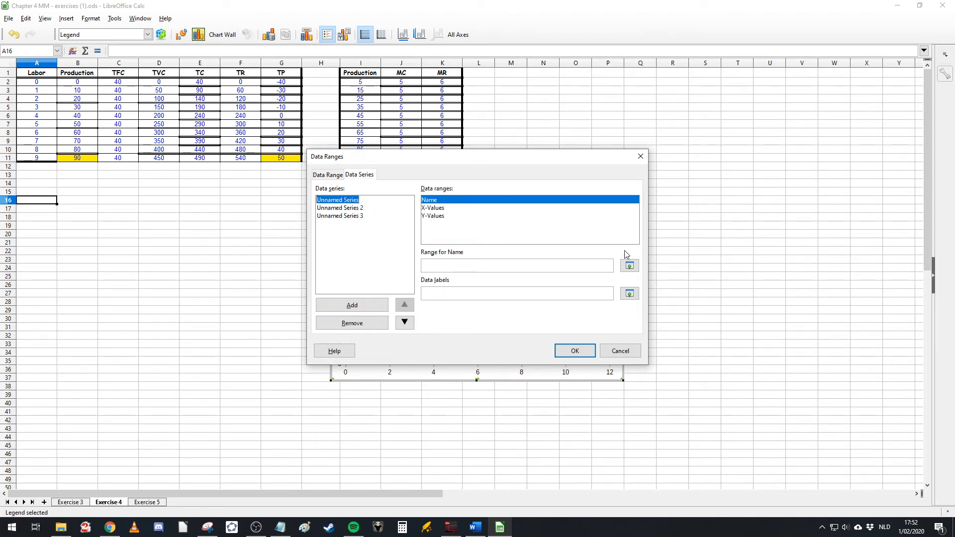
# Step: Set the first series' name to C1 (TFC), X-values to B2:B11 and Y-values to C2:C11
pyautogui.click(629, 265)
pyautogui.click(118, 72)
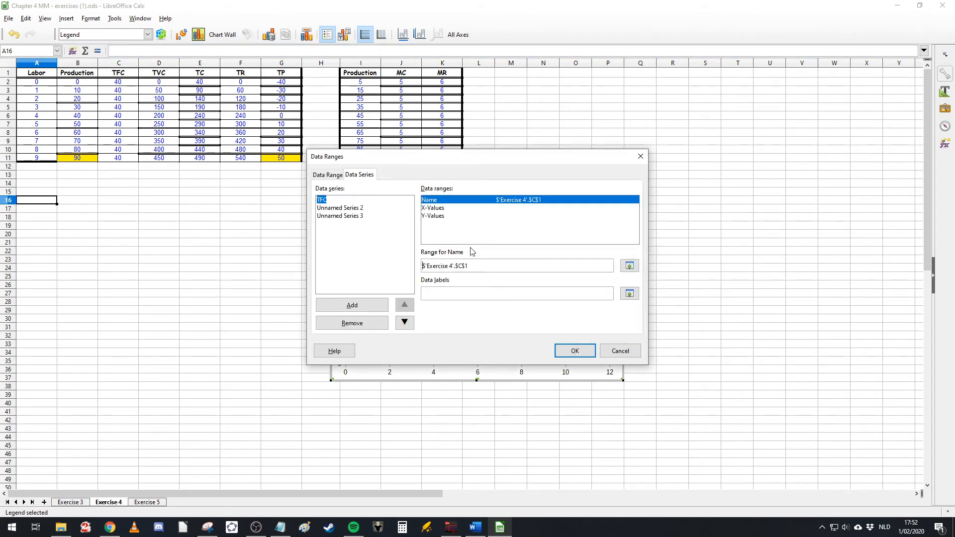
pyautogui.click(430, 208)
pyautogui.click(629, 265)
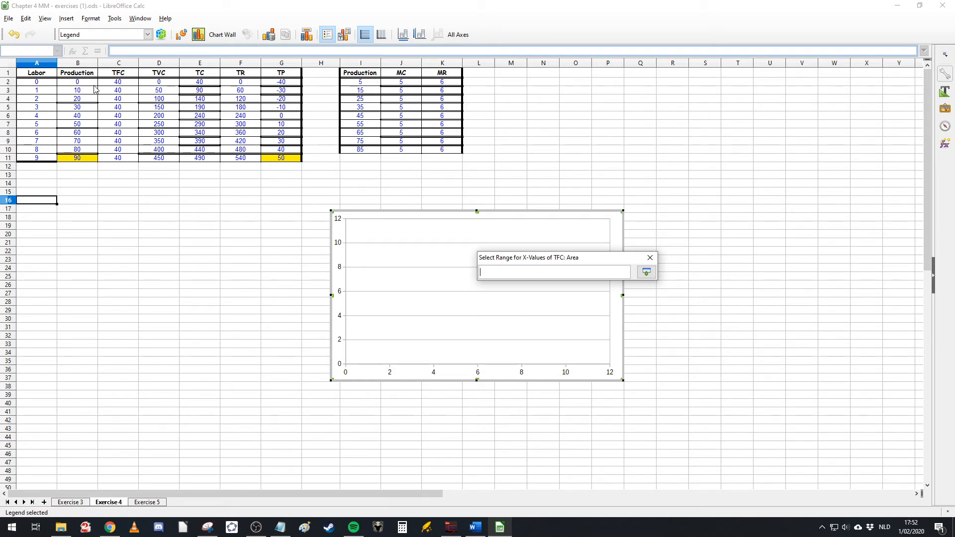
pyautogui.moveTo(83, 83); pyautogui.dragTo(79, 159)
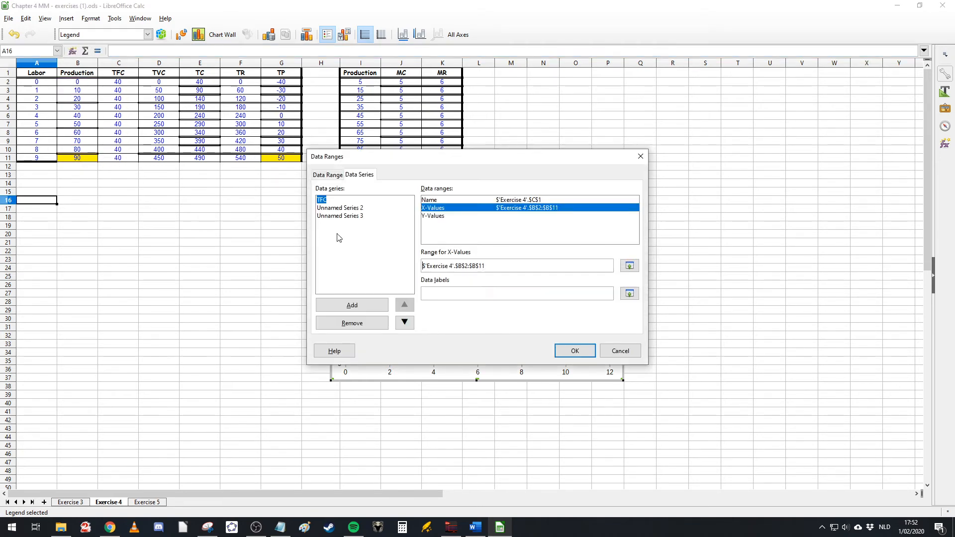
pyautogui.click(450, 216)
pyautogui.click(629, 266)
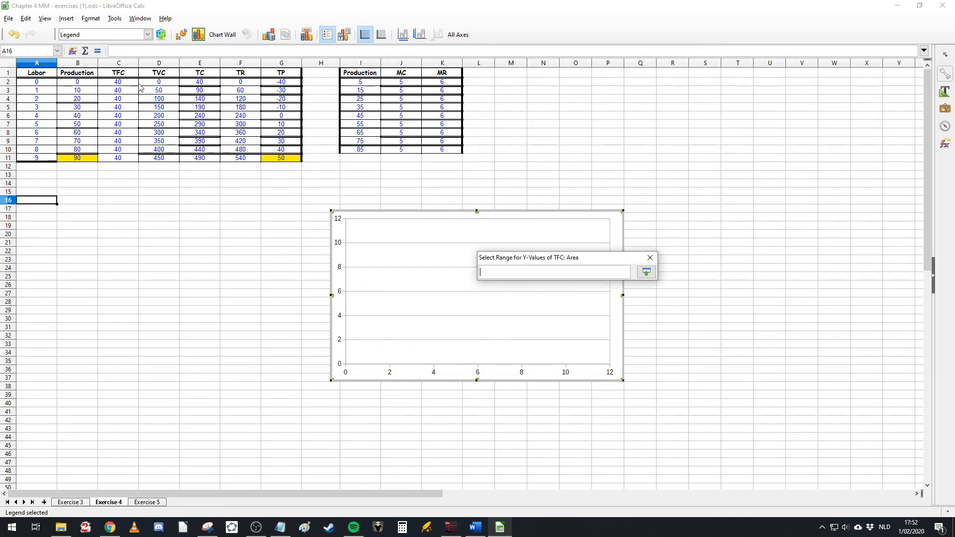
pyautogui.moveTo(118, 82); pyautogui.dragTo(127, 158)
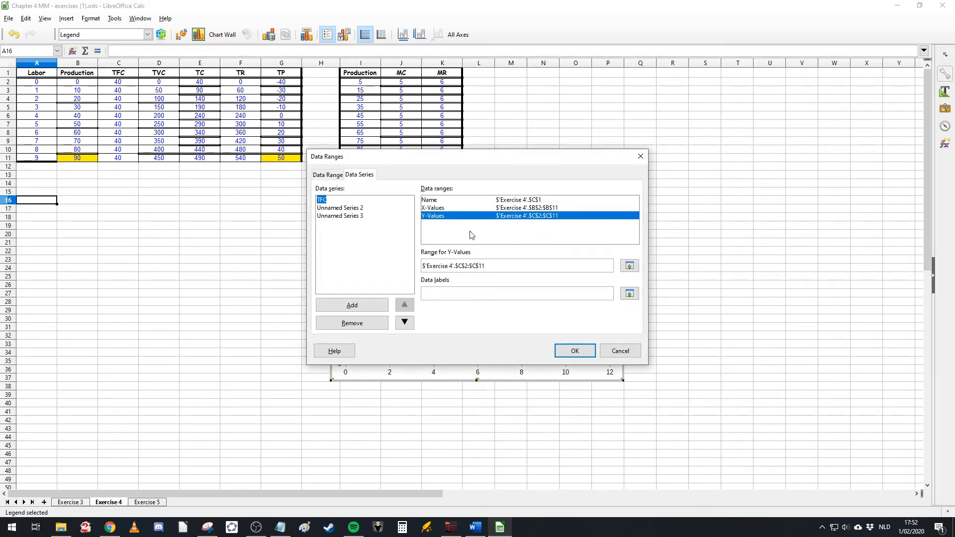
# Step: Name the second series from D1 (TVC) and set its X-values to the production range B2:B11
pyautogui.click(338, 207)
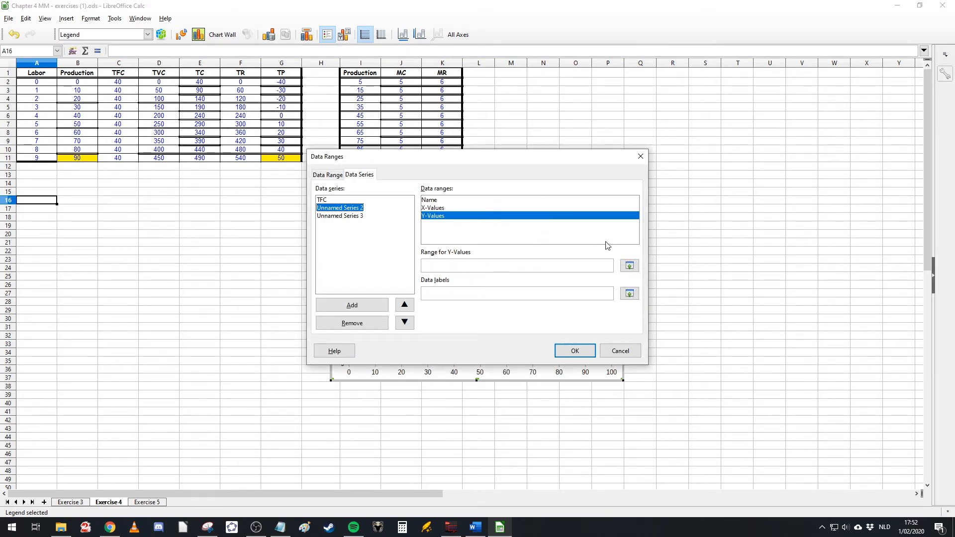
pyautogui.click(475, 200)
pyautogui.click(629, 266)
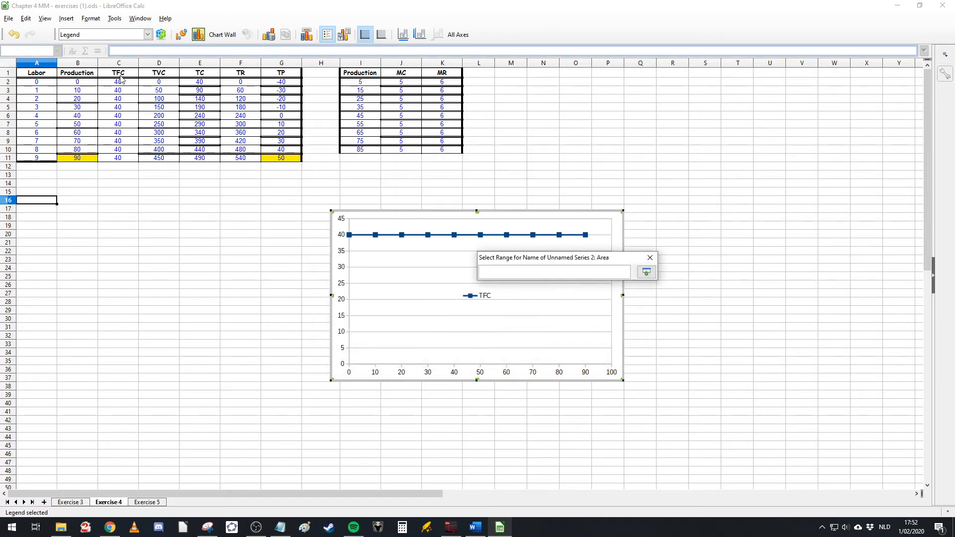
pyautogui.click(120, 78)
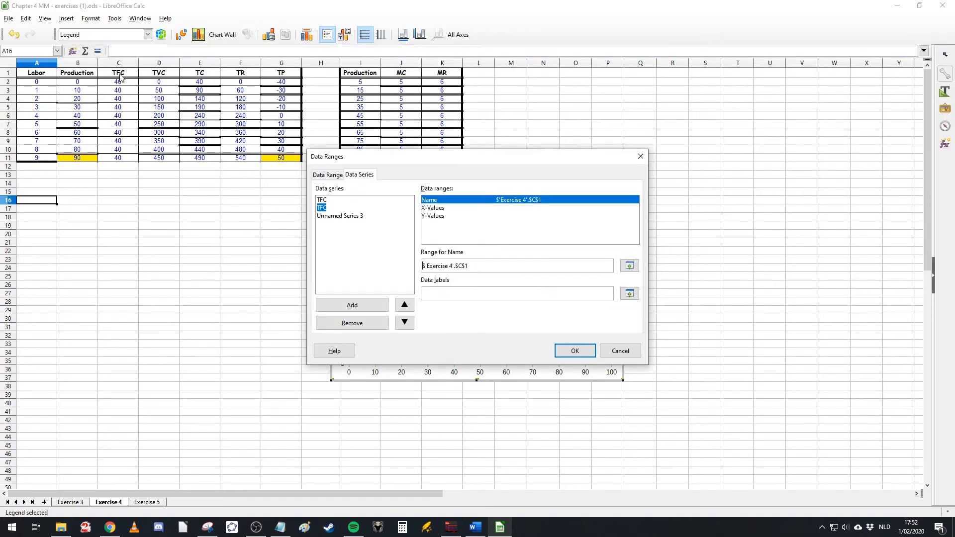
pyautogui.click(629, 266)
pyautogui.click(168, 74)
pyautogui.click(458, 208)
pyautogui.click(630, 266)
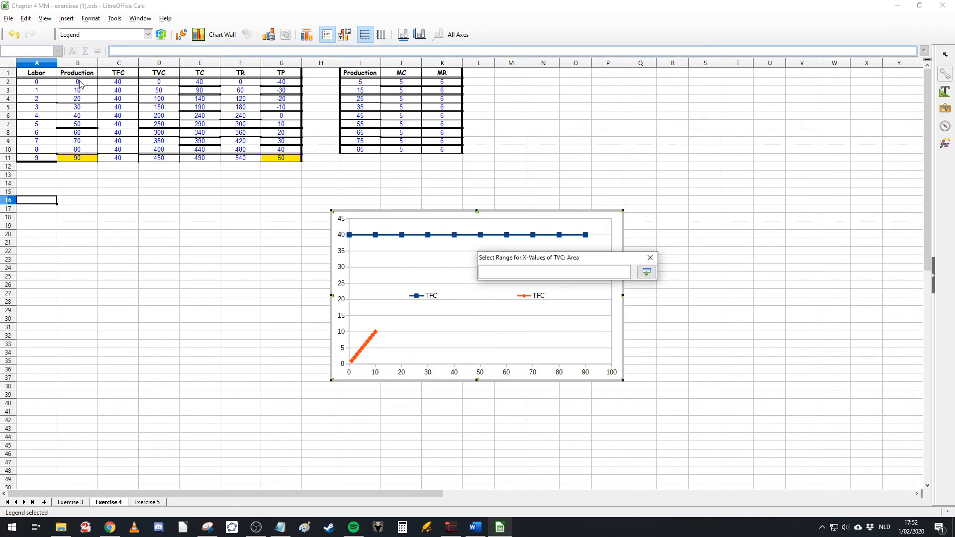
pyautogui.moveTo(79, 82); pyautogui.dragTo(77, 158)
# Step: Set the second series' Y-values to the TVC range D2:D11
pyautogui.click(454, 217)
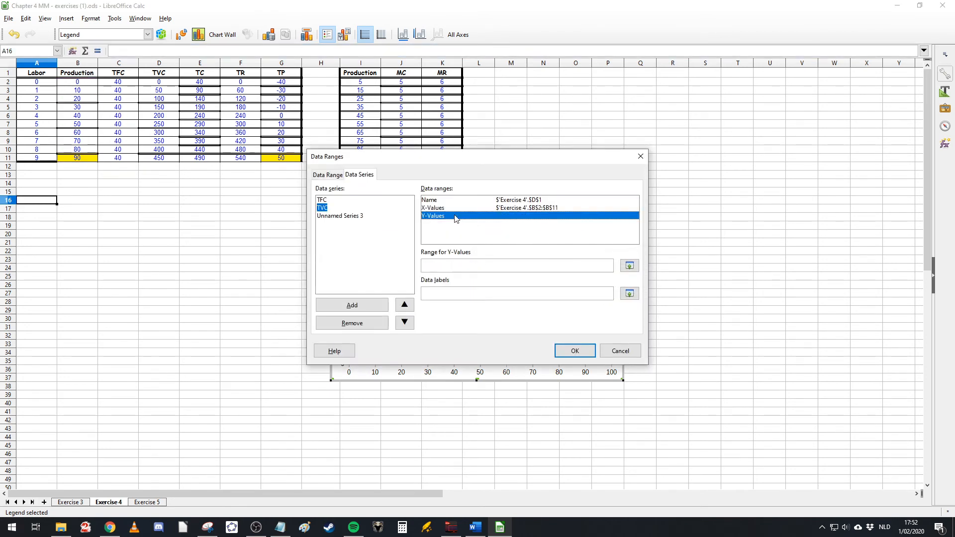
pyautogui.click(629, 266)
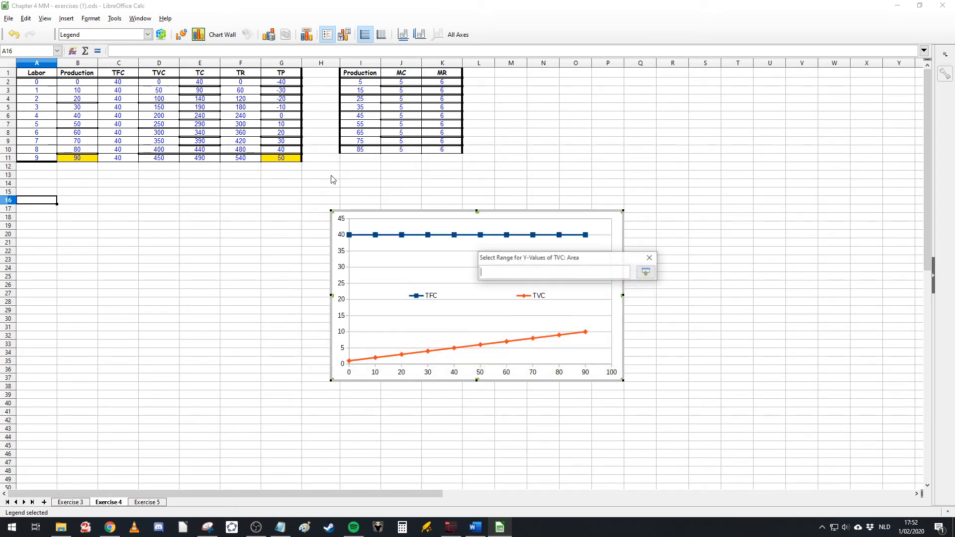
pyautogui.moveTo(202, 82); pyautogui.dragTo(203, 102)
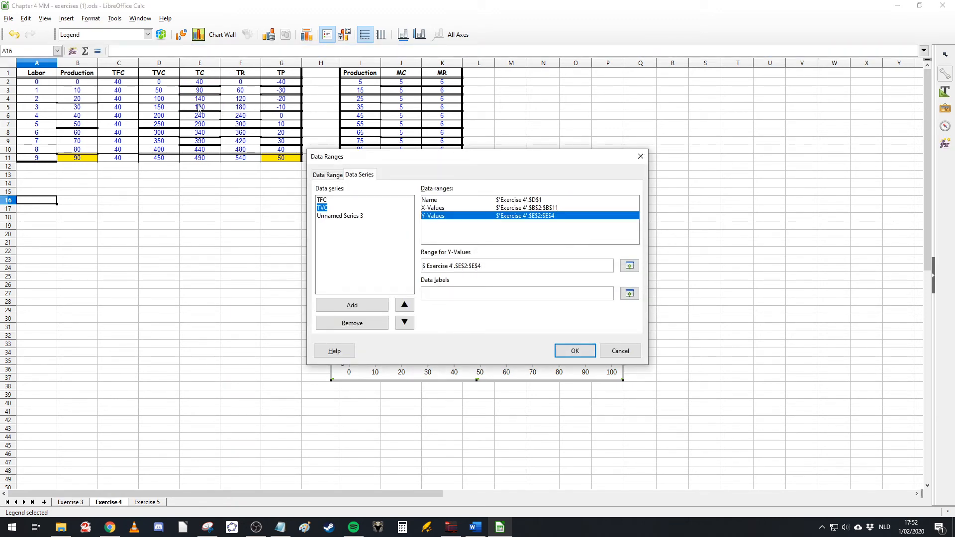
pyautogui.click(629, 266)
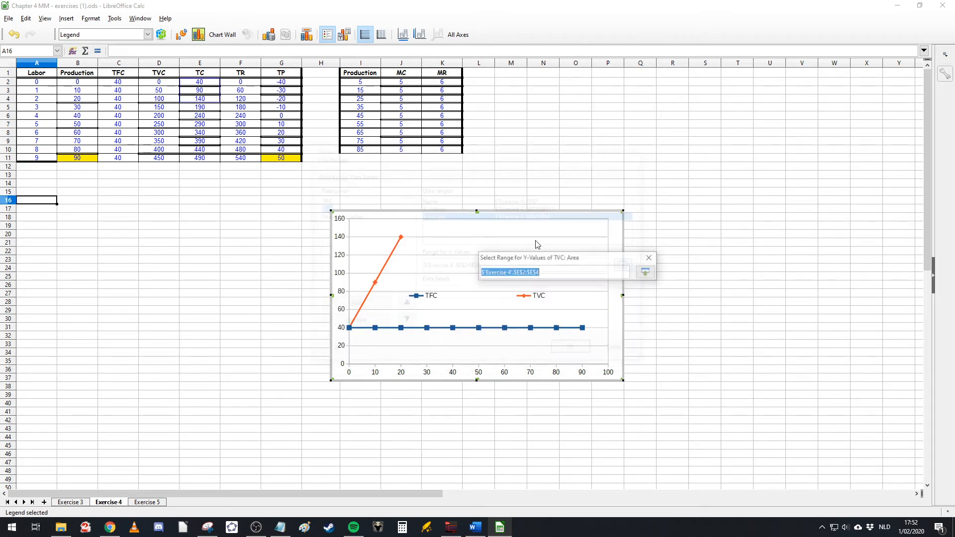
pyautogui.moveTo(152, 84); pyautogui.dragTo(155, 160)
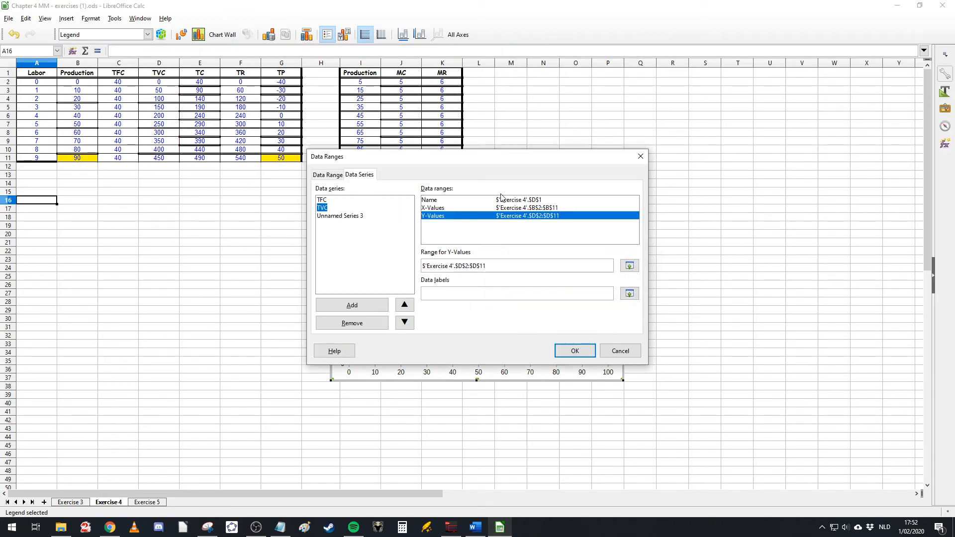
# Step: Name the third data series from cell E1 (TC)
pyautogui.click(347, 217)
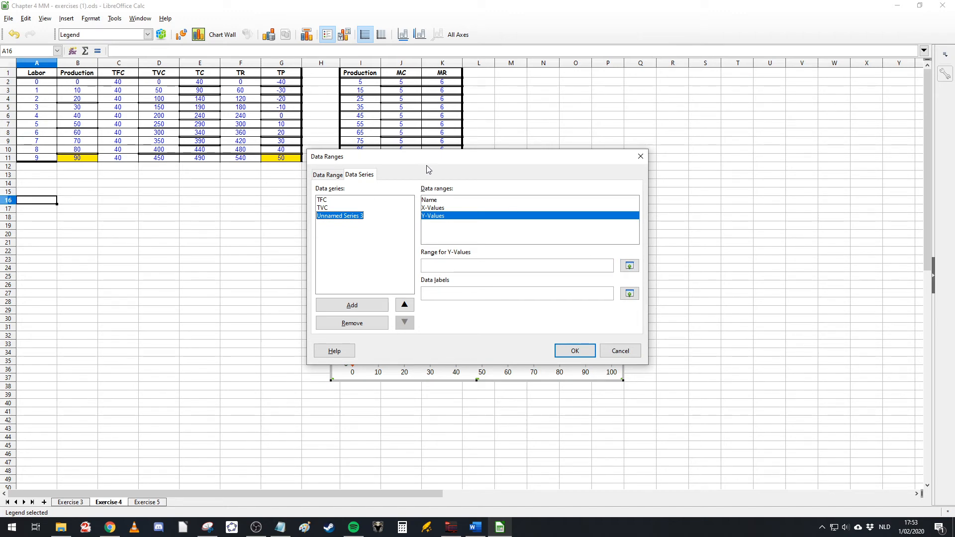
pyautogui.moveTo(429, 168); pyautogui.dragTo(264, 179)
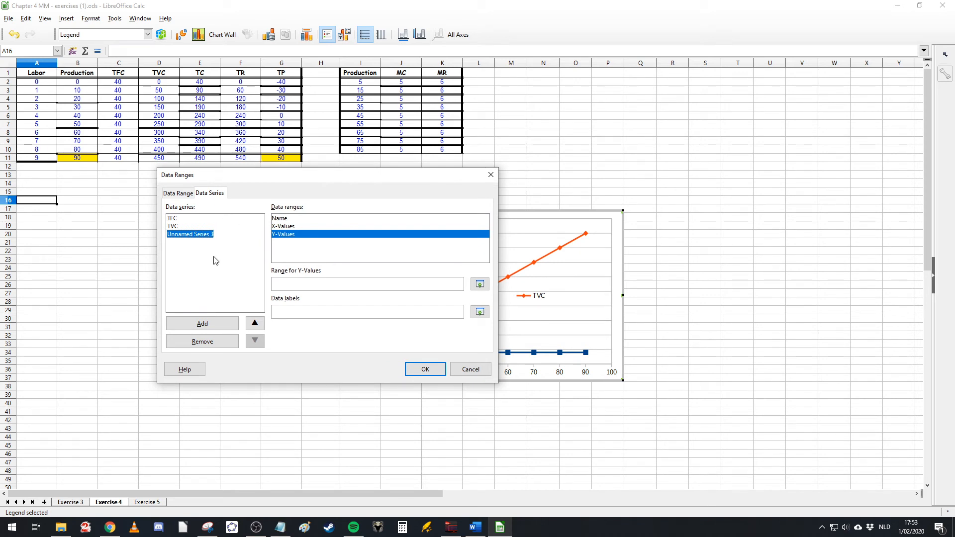
pyautogui.click(279, 219)
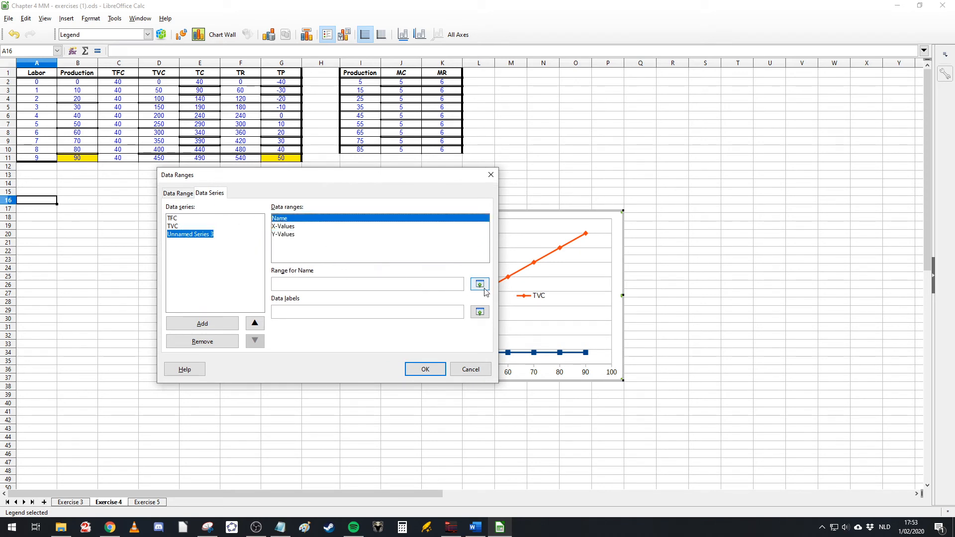
pyautogui.click(480, 283)
pyautogui.click(198, 73)
pyautogui.press('Return')
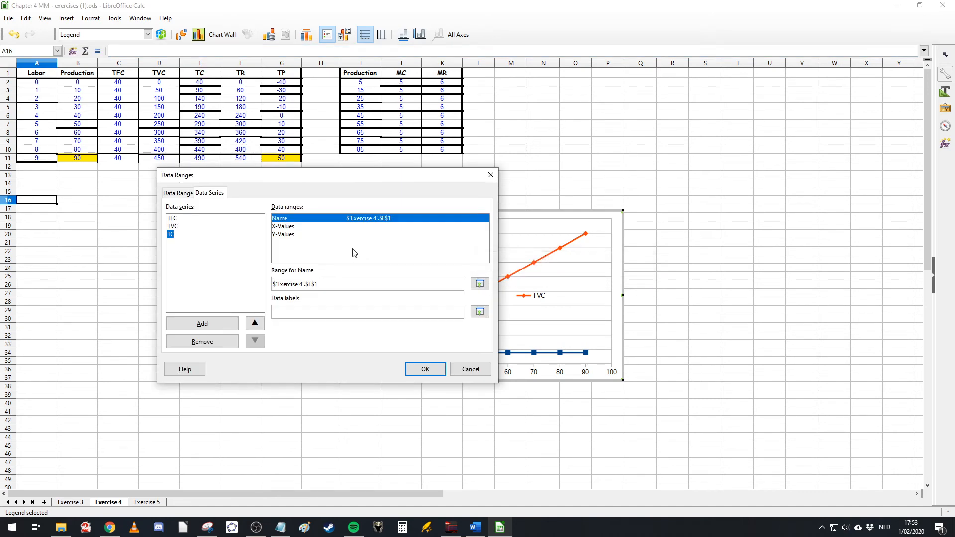
# Step: Set the third series' X-values to B2:B11 and Y-values to E2:E11, and apply the data ranges
pyautogui.click(298, 226)
pyautogui.click(480, 284)
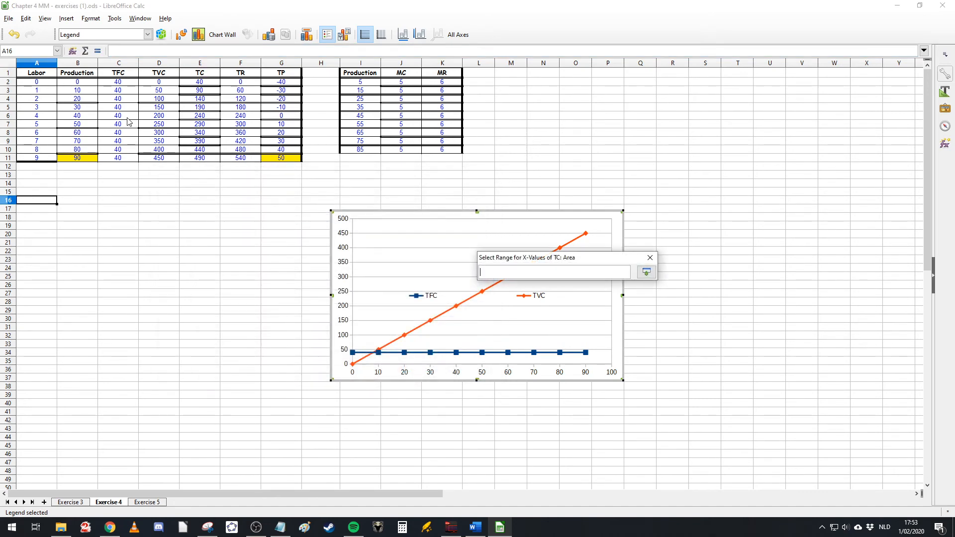
pyautogui.moveTo(77, 82); pyautogui.dragTo(77, 158)
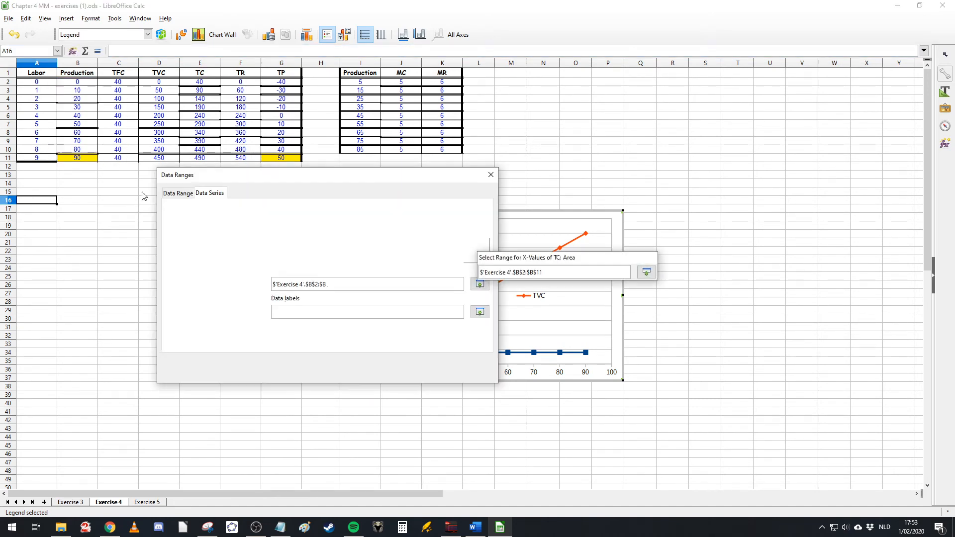
pyautogui.click(298, 234)
pyautogui.click(480, 284)
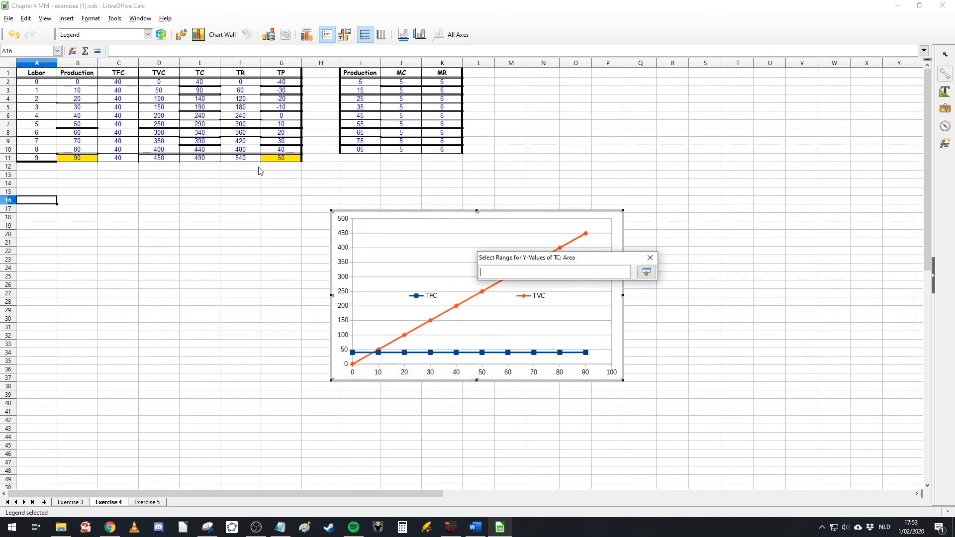
pyautogui.moveTo(207, 84); pyautogui.dragTo(200, 158)
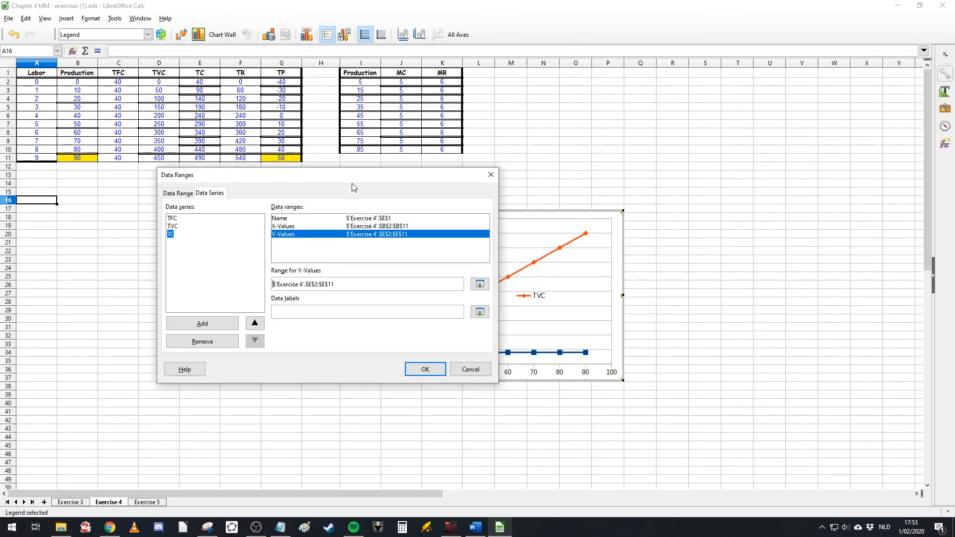
pyautogui.moveTo(350, 181); pyautogui.dragTo(425, 405)
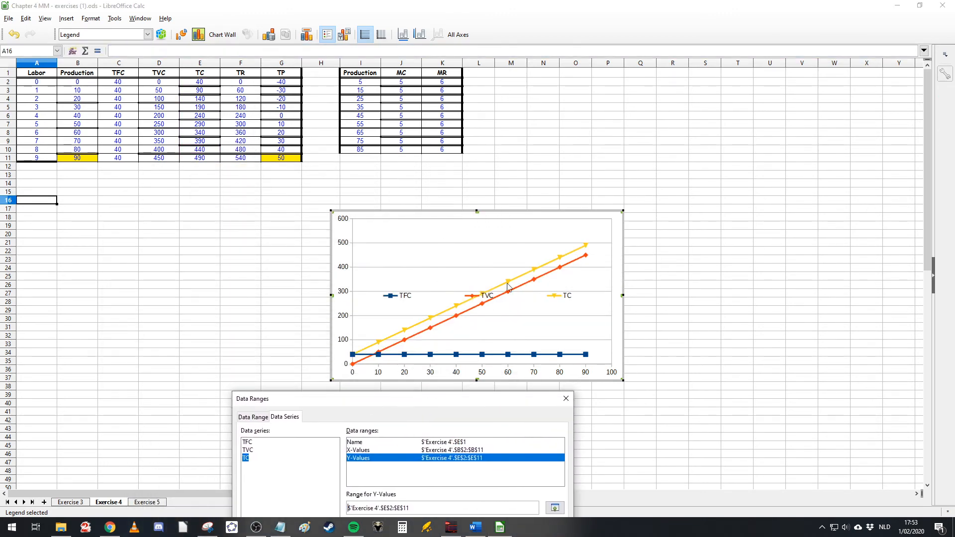
pyautogui.moveTo(430, 405); pyautogui.dragTo(419, 200)
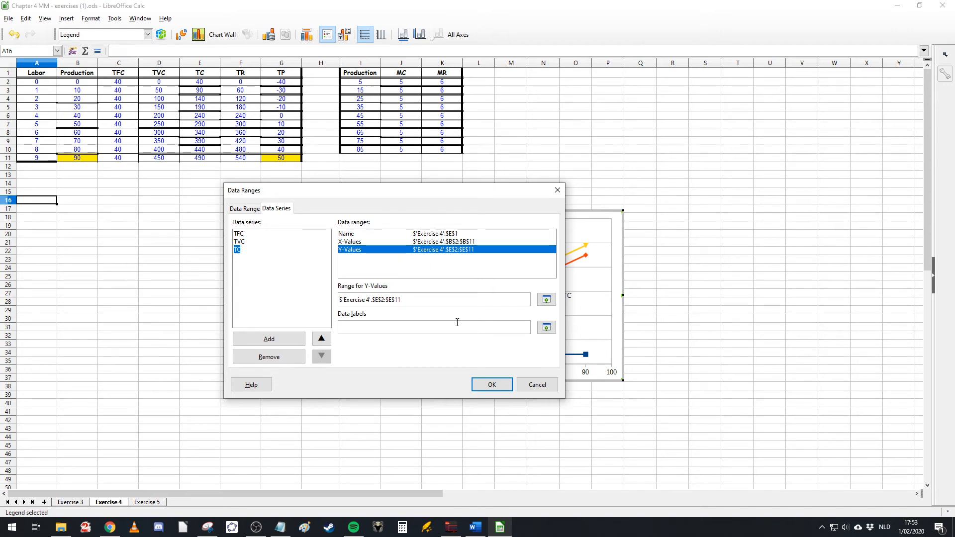
pyautogui.click(489, 385)
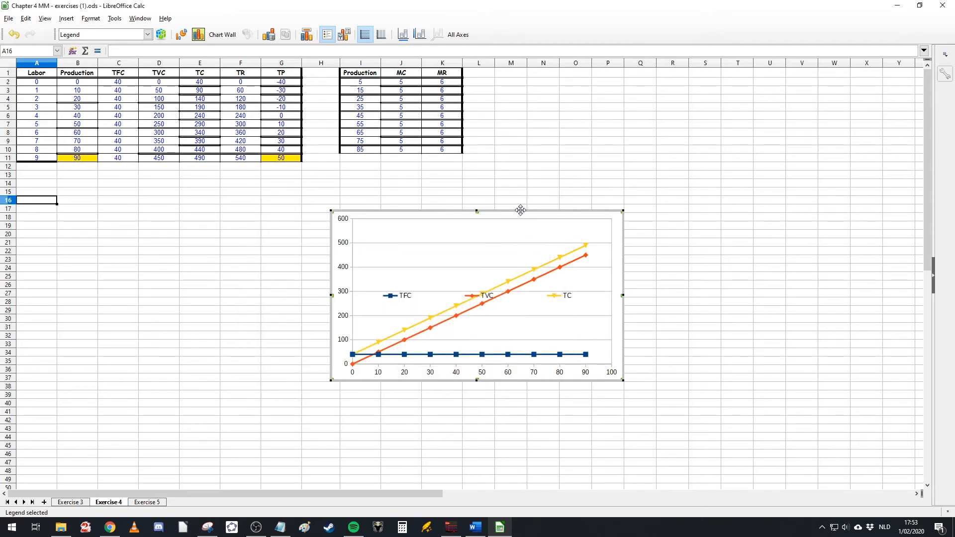
# Step: Move the cost chart further right below the MC/MR columns and place its legend below the plot
pyautogui.moveTo(522, 210); pyautogui.dragTo(660, 198)
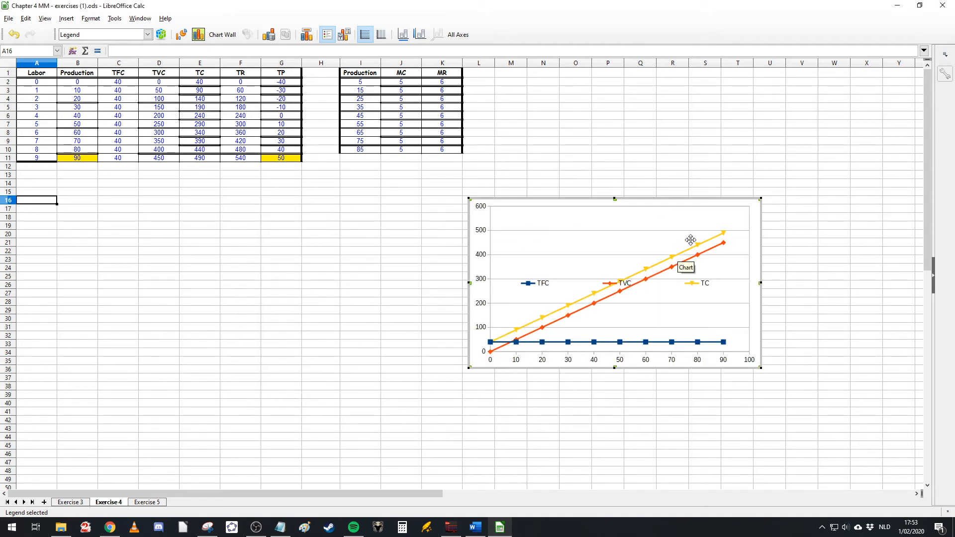
pyautogui.rightClick(560, 287)
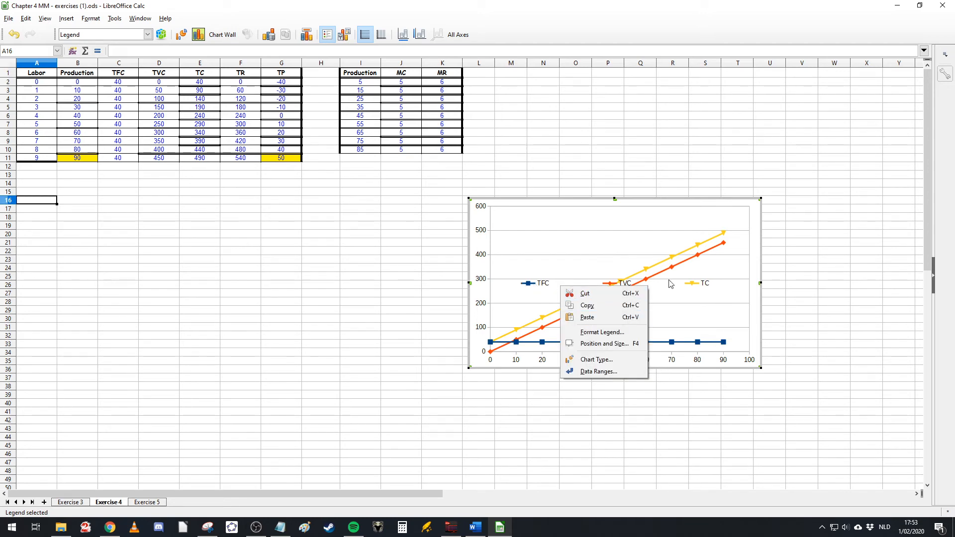
pyautogui.click(604, 332)
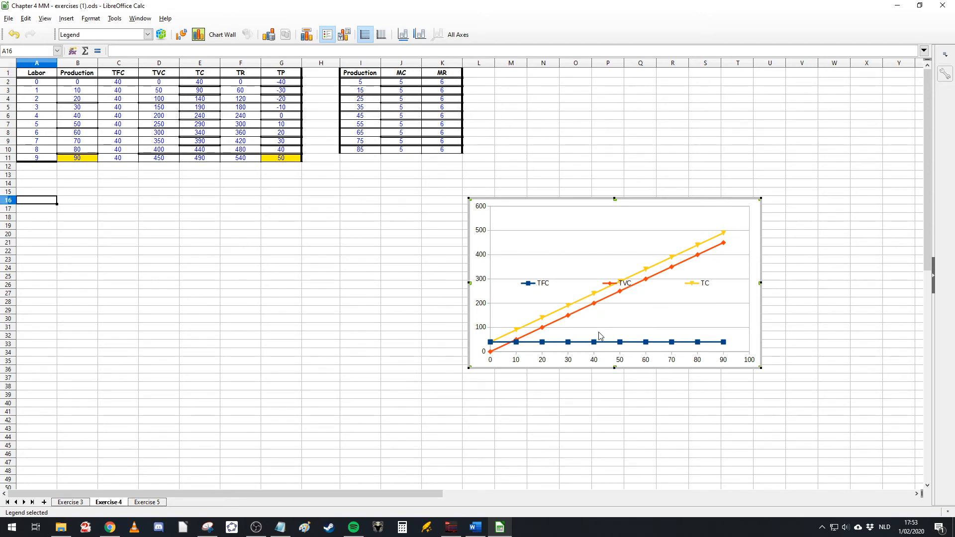
pyautogui.click(367, 219)
pyautogui.click(589, 424)
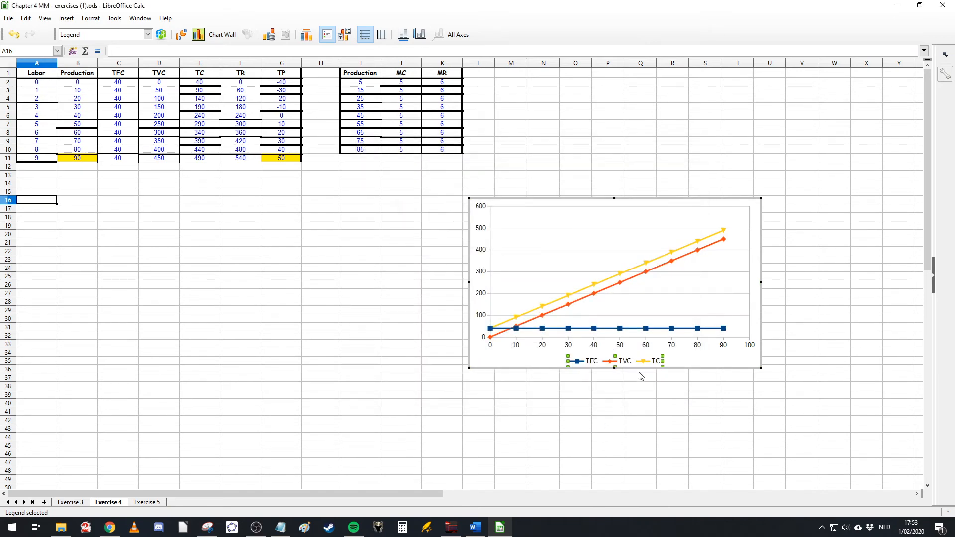
pyautogui.click(684, 412)
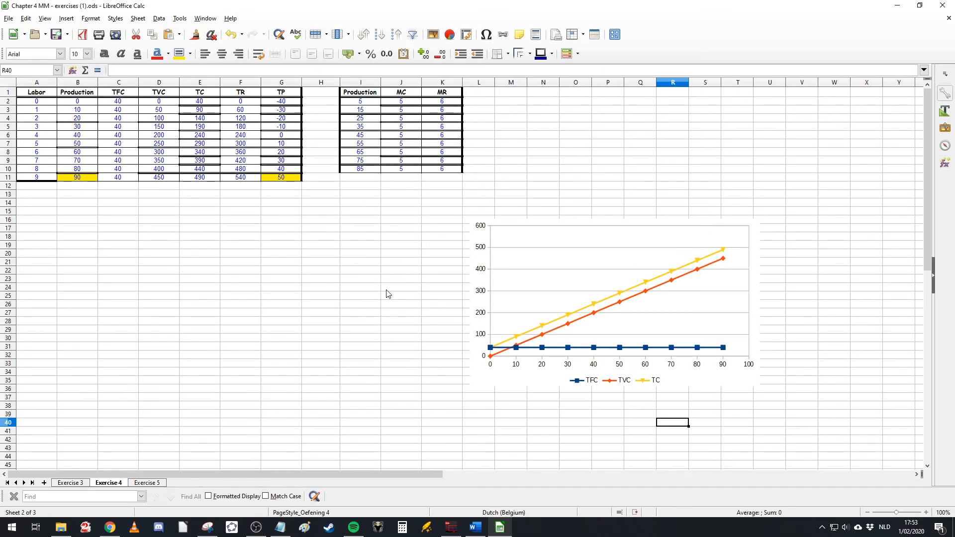
pyautogui.moveTo(529, 248); pyautogui.dragTo(541, 252)
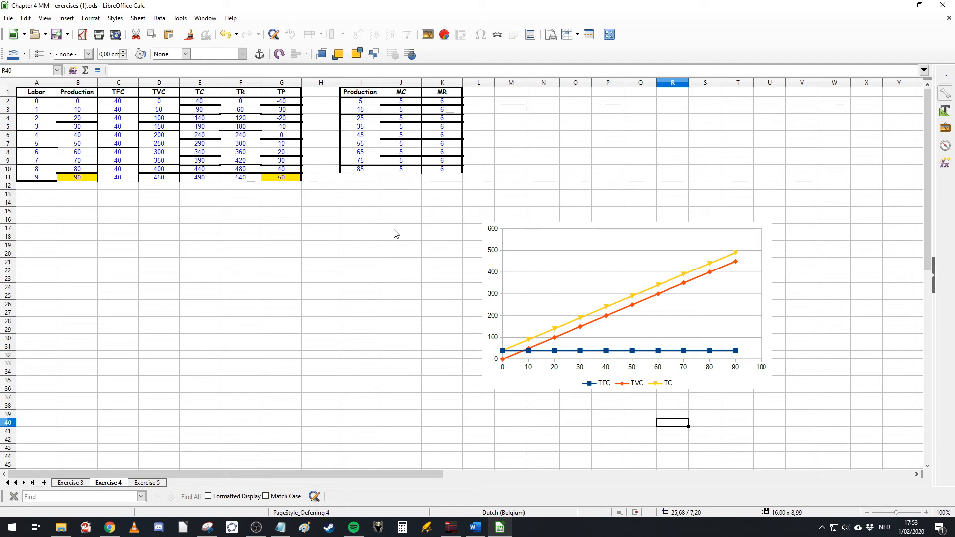
# Step: Insert a new XY (Scatter) chart with points and smooth lines from cell E23
pyautogui.click(185, 282)
pyautogui.click(66, 19)
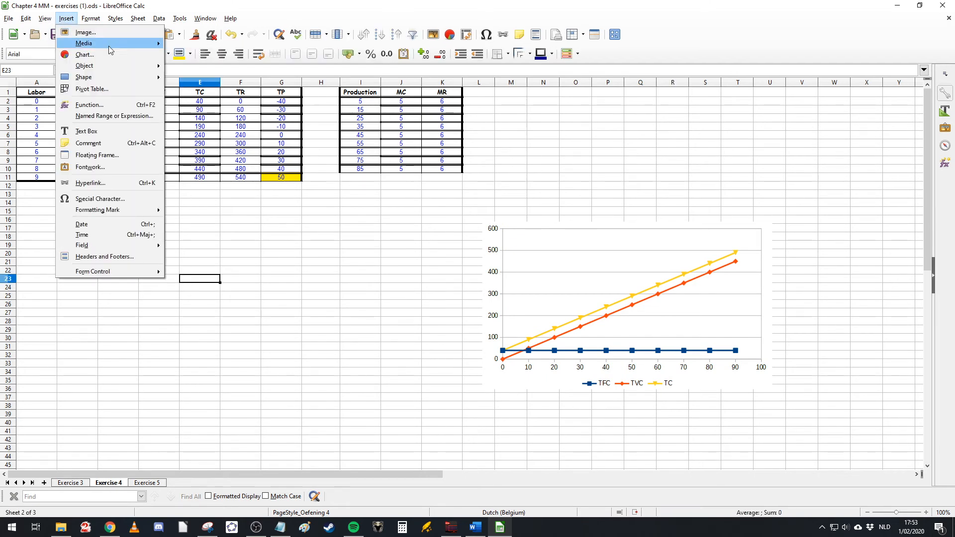
pyautogui.click(84, 54)
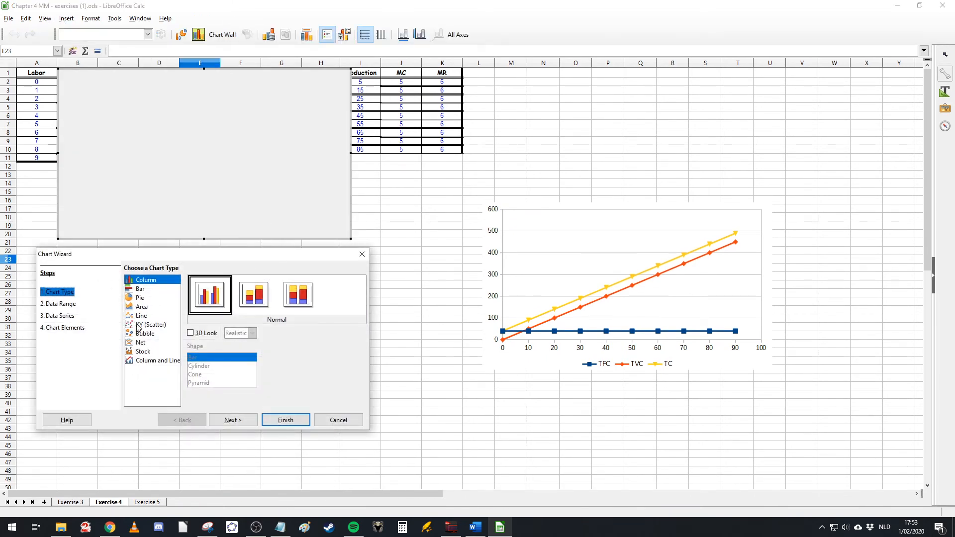
pyautogui.click(152, 324)
pyautogui.click(263, 299)
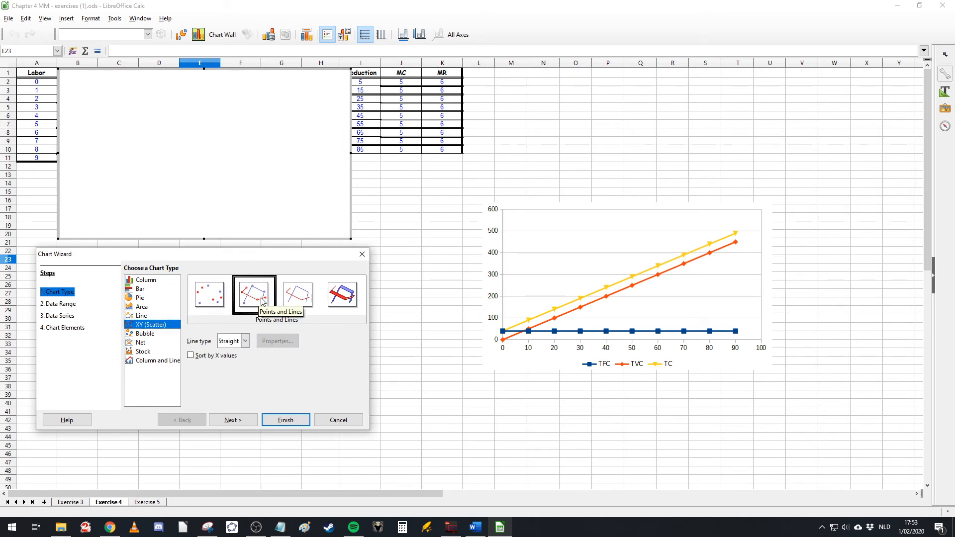
pyautogui.click(245, 341)
pyautogui.click(230, 361)
pyautogui.click(286, 420)
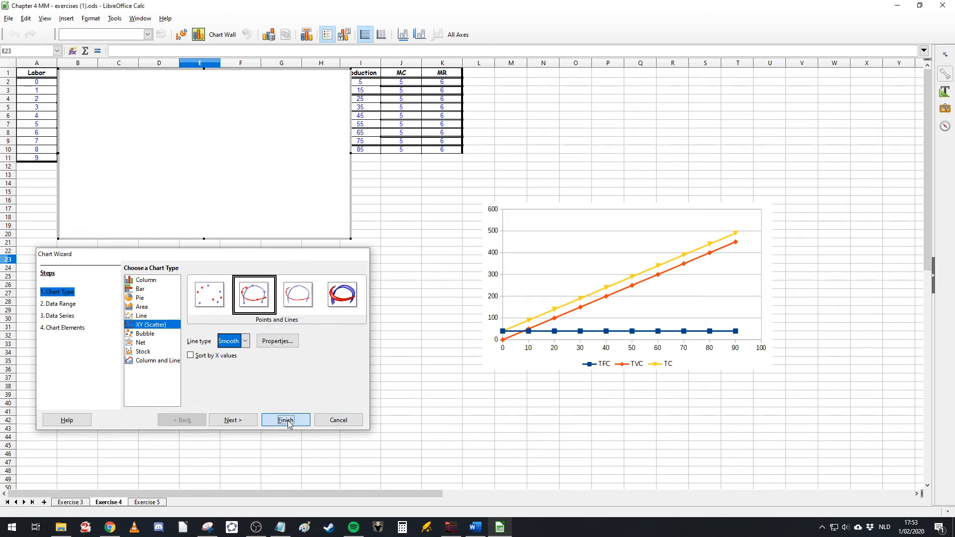
# Step: Move the new chart below the table, open its data ranges and add two data series
pyautogui.click(269, 237)
pyautogui.moveTo(268, 237); pyautogui.dragTo(261, 369)
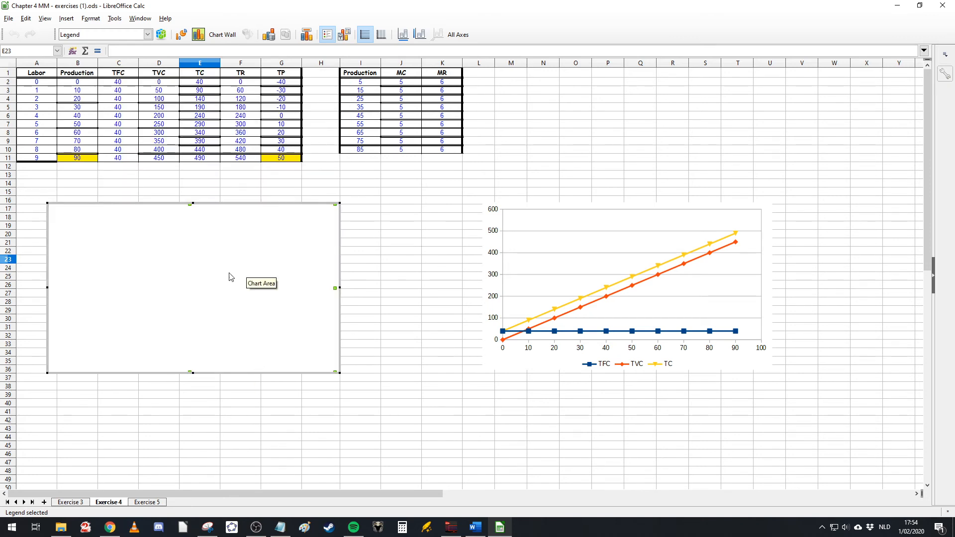
pyautogui.rightClick(231, 273)
pyautogui.click(261, 358)
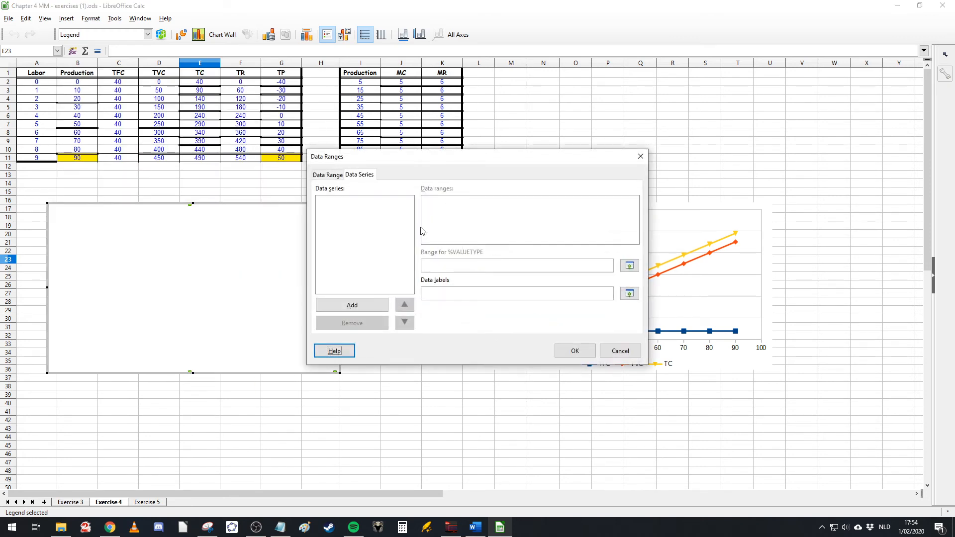
pyautogui.click(365, 308)
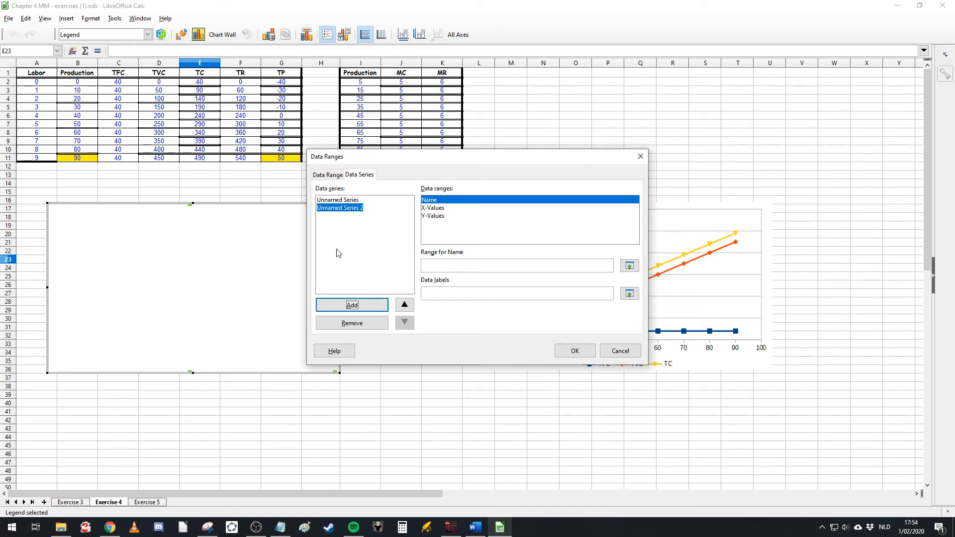
# Step: Name the new chart's first series from cell F1 (TR)
pyautogui.click(355, 202)
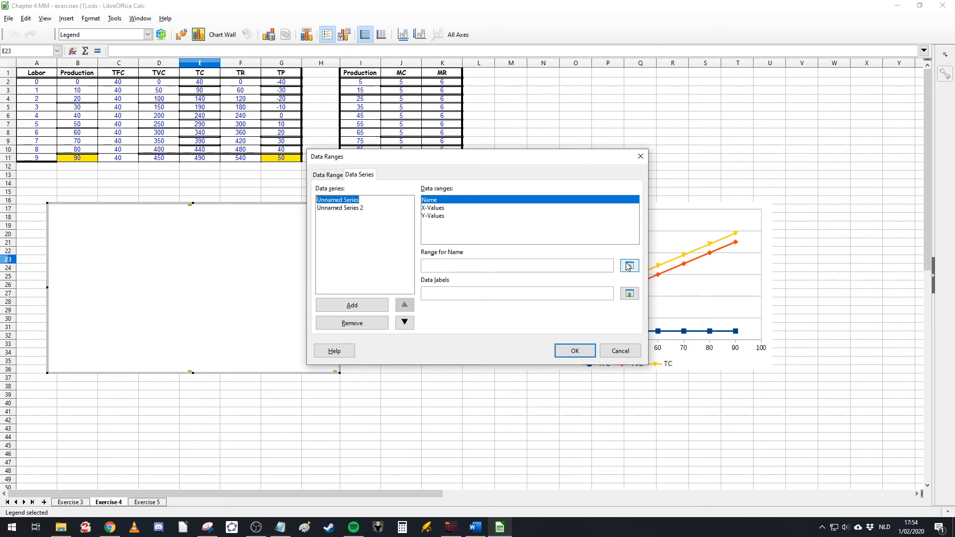
pyautogui.click(629, 266)
pyautogui.click(244, 76)
pyautogui.press('Return')
# Step: Set the TR series' X-values to B2:B11 and Y-values to F2:F11
pyautogui.click(428, 209)
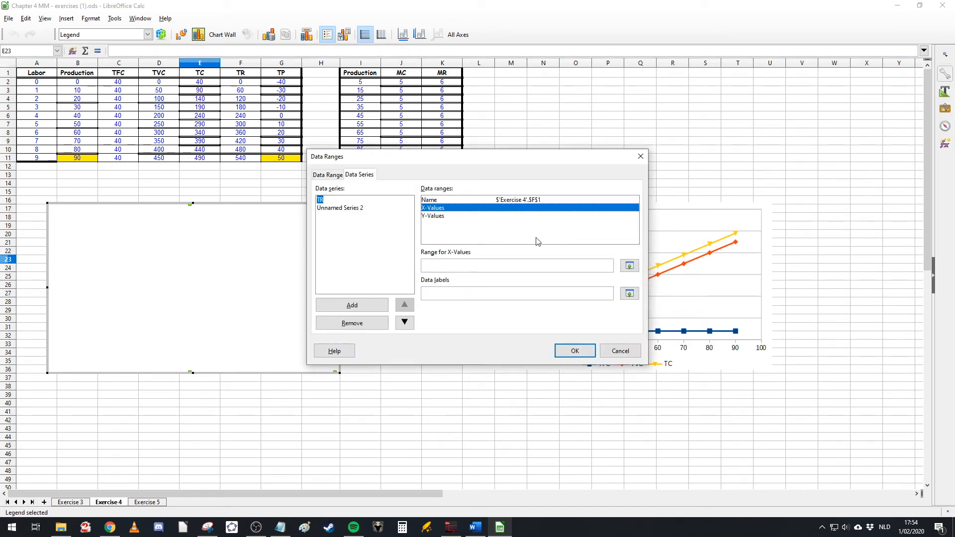
pyautogui.click(629, 265)
pyautogui.moveTo(77, 82); pyautogui.dragTo(77, 158)
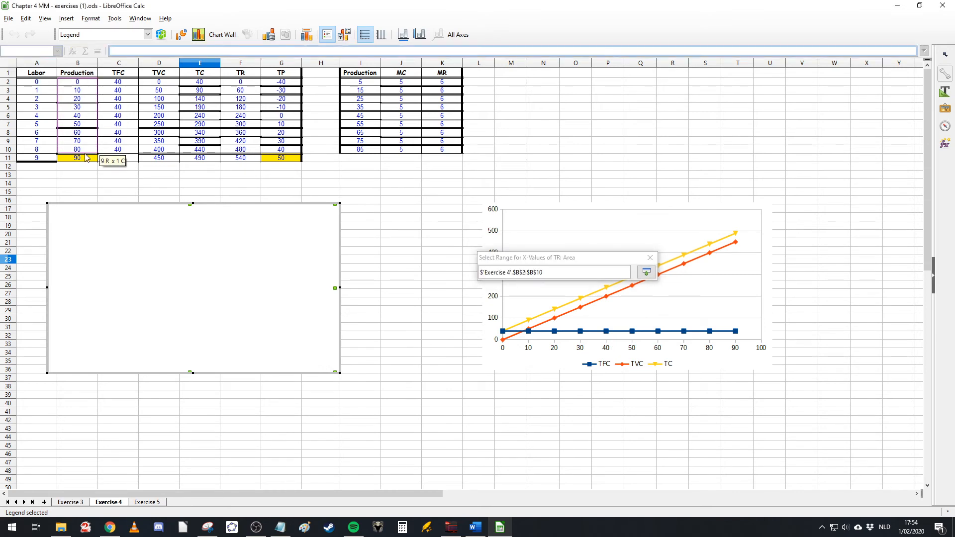
pyautogui.press('Return')
pyautogui.click(445, 215)
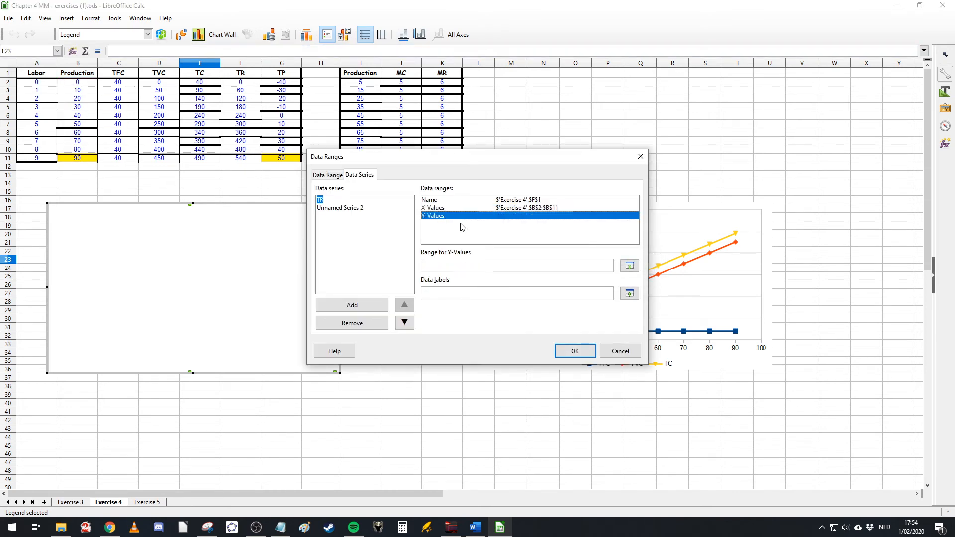
pyautogui.click(629, 266)
pyautogui.moveTo(241, 83); pyautogui.dragTo(248, 158)
pyautogui.press('Return')
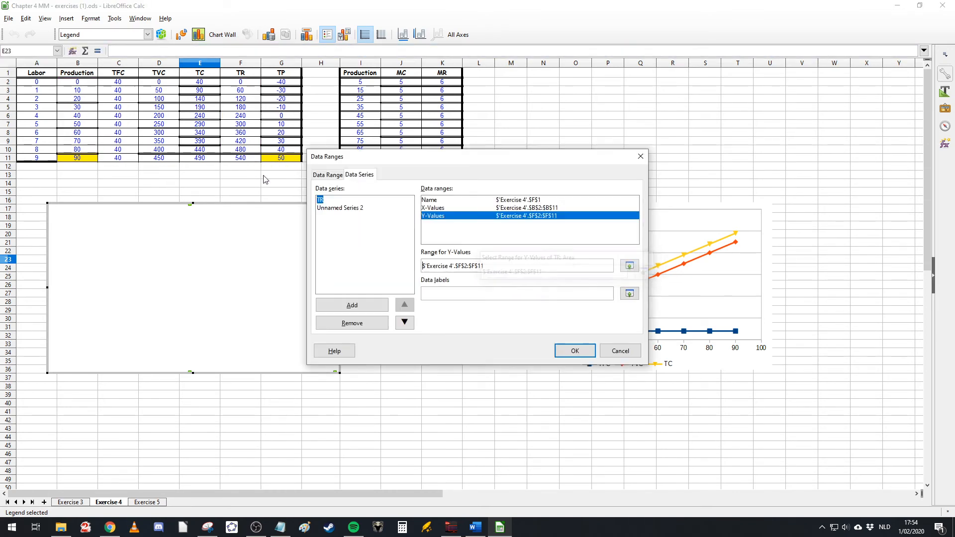
# Step: Name the second series from cell G1 (TP)
pyautogui.click(341, 208)
pyautogui.click(447, 199)
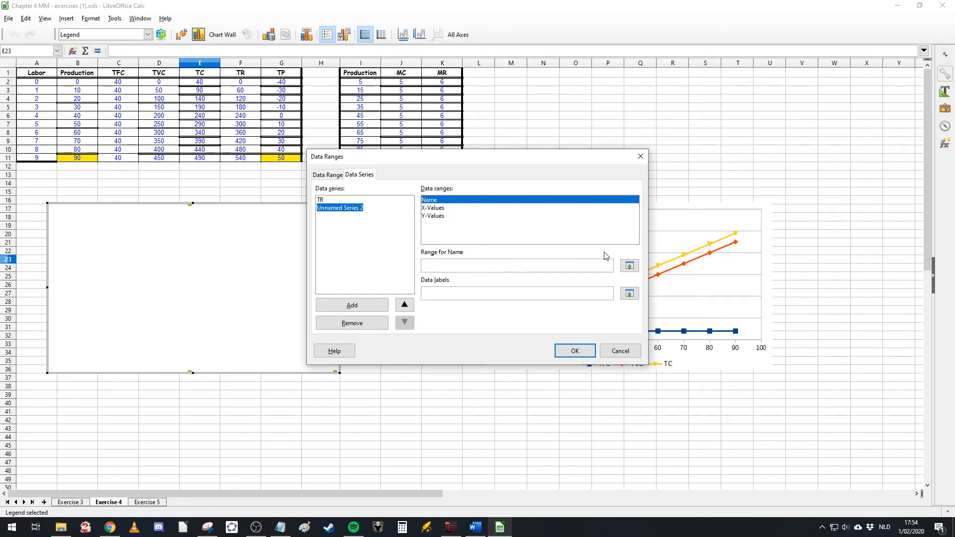
pyautogui.click(629, 265)
pyautogui.click(295, 75)
pyautogui.press('Return')
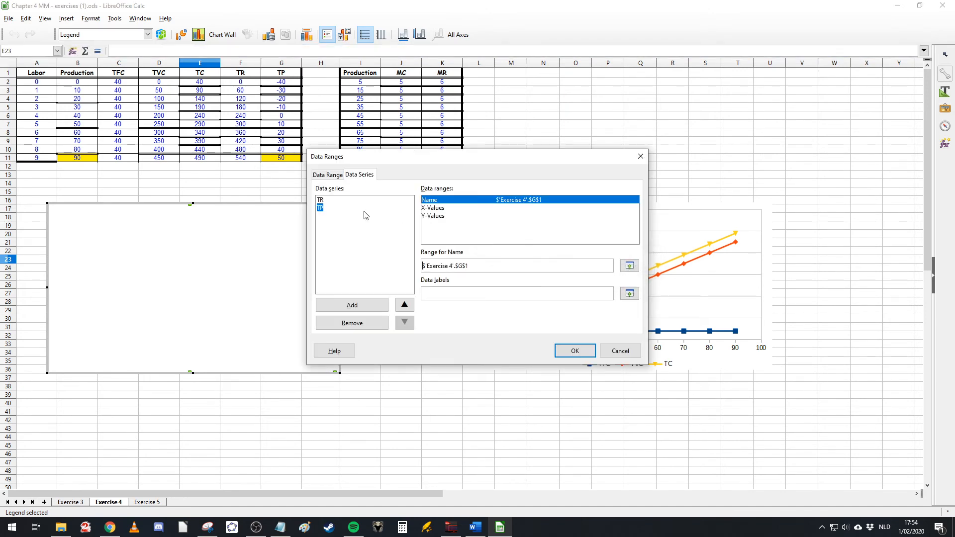
# Step: Set the TP series' X-values to B2:B11 and Y-values to G2:G11, apply, and shift the chart slightly up
pyautogui.click(450, 209)
pyautogui.click(629, 266)
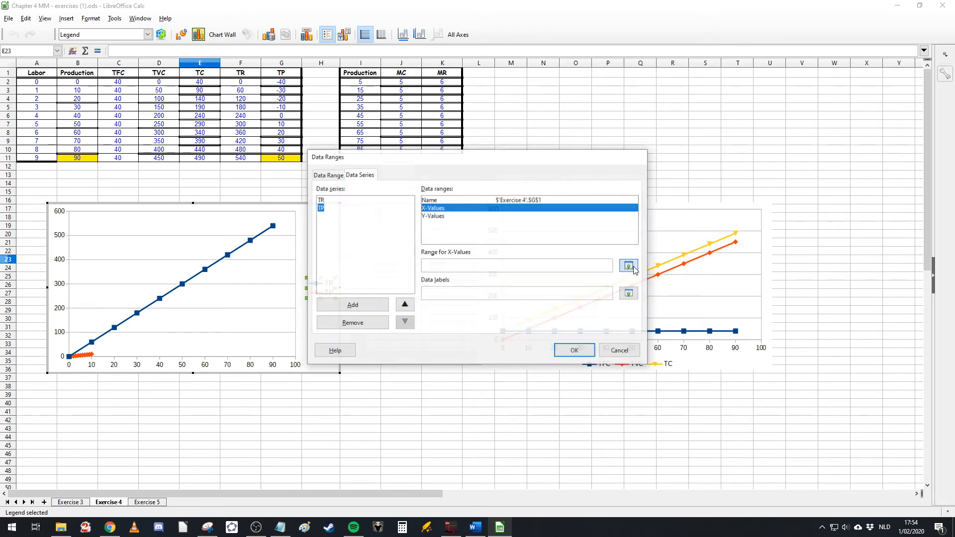
pyautogui.moveTo(79, 83); pyautogui.dragTo(77, 158)
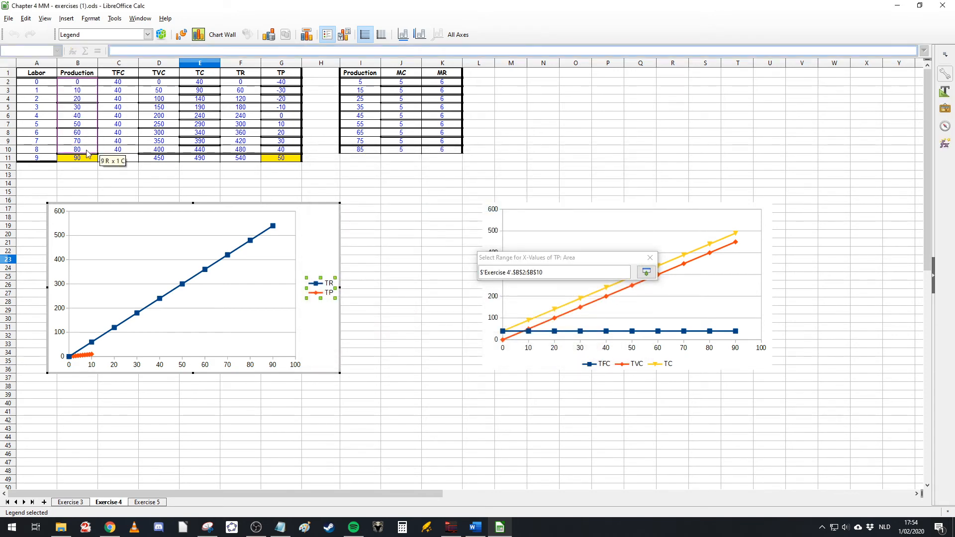
pyautogui.click(447, 215)
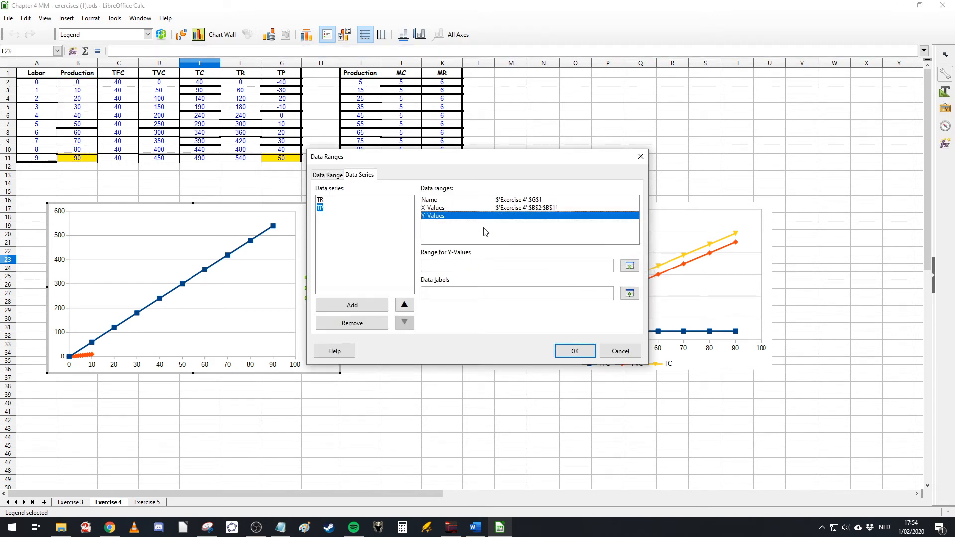
pyautogui.click(629, 266)
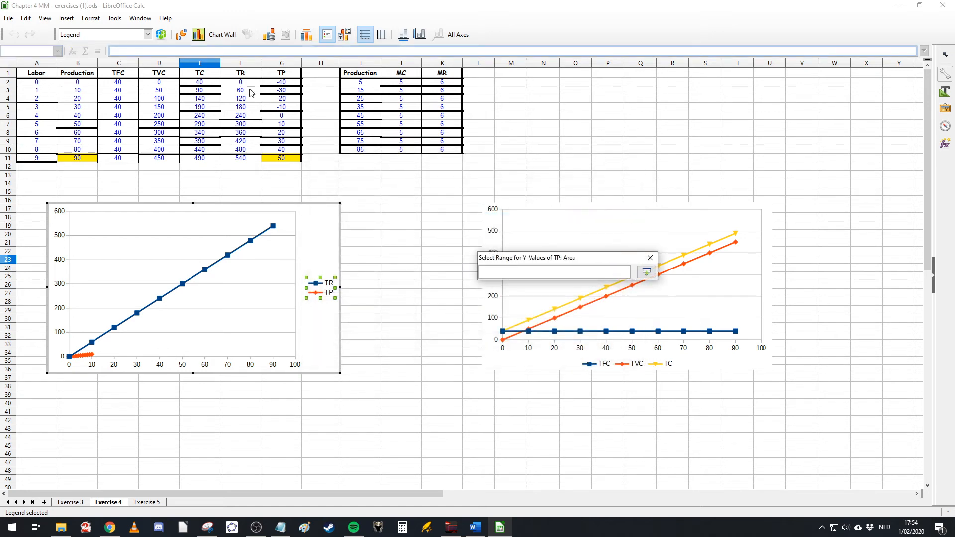
pyautogui.moveTo(272, 84); pyautogui.dragTo(281, 159)
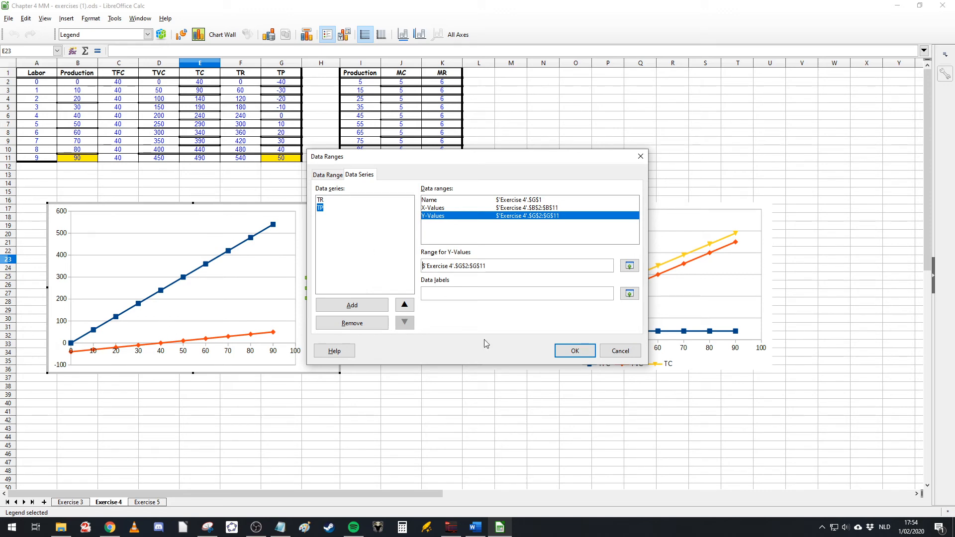
pyautogui.click(573, 350)
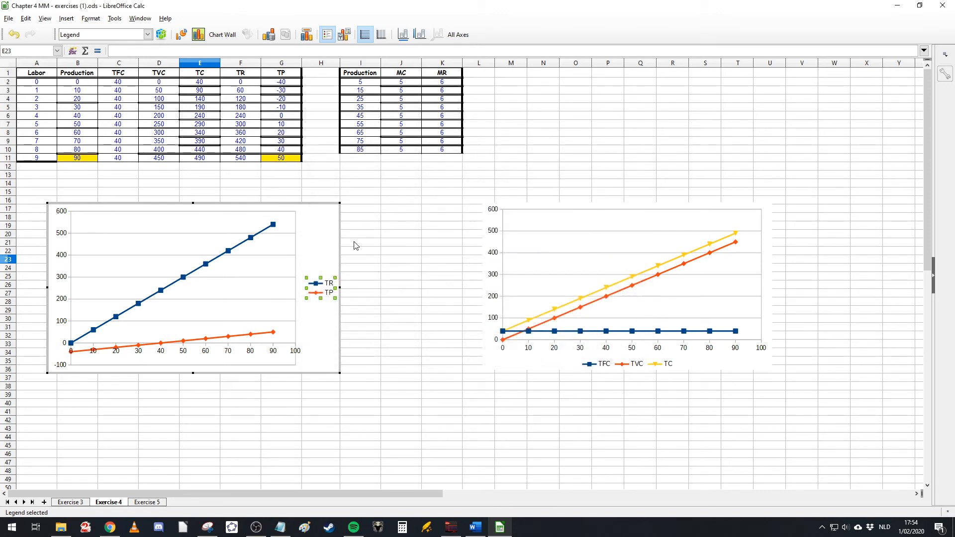
pyautogui.moveTo(307, 200); pyautogui.dragTo(311, 183)
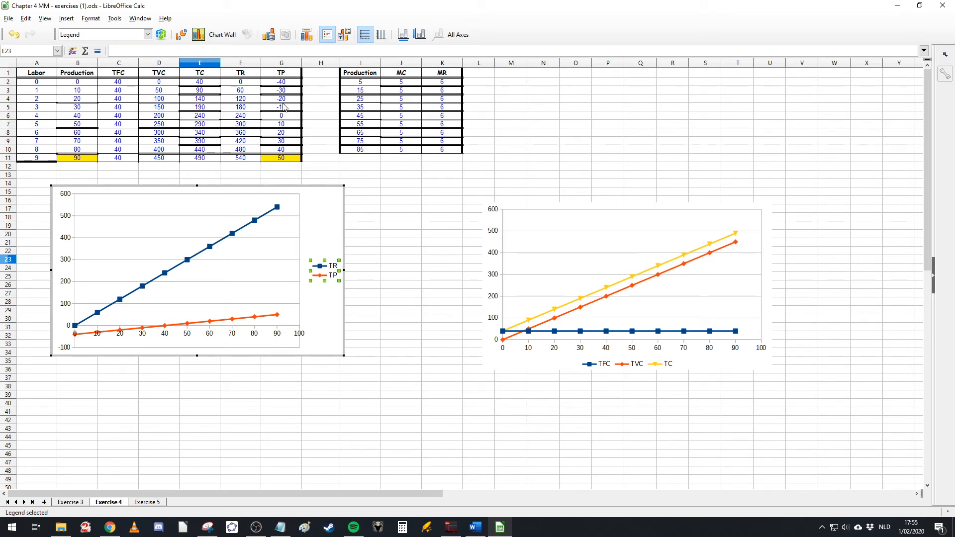
# Step: Move the cost chart leftward, closer to the revenue chart
pyautogui.click(572, 242)
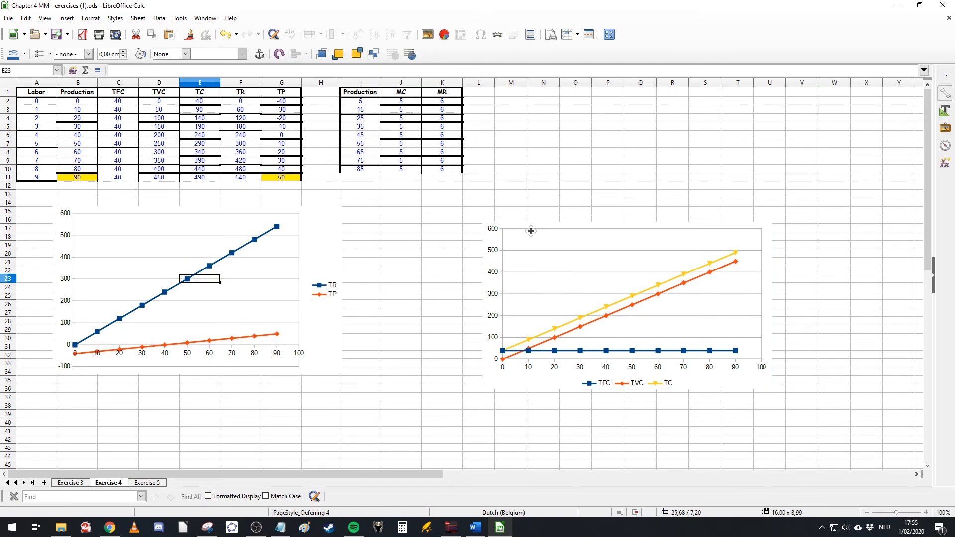
pyautogui.moveTo(531, 230); pyautogui.dragTo(429, 225)
# Step: Remove the TR series from the revenue chart's data ranges, leaving only TP
pyautogui.click(142, 278)
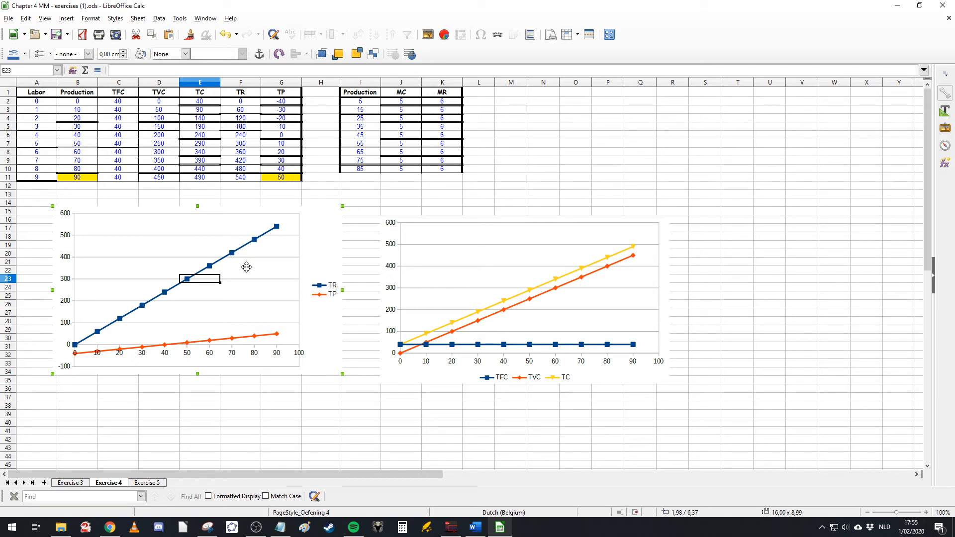
pyautogui.rightClick(246, 267)
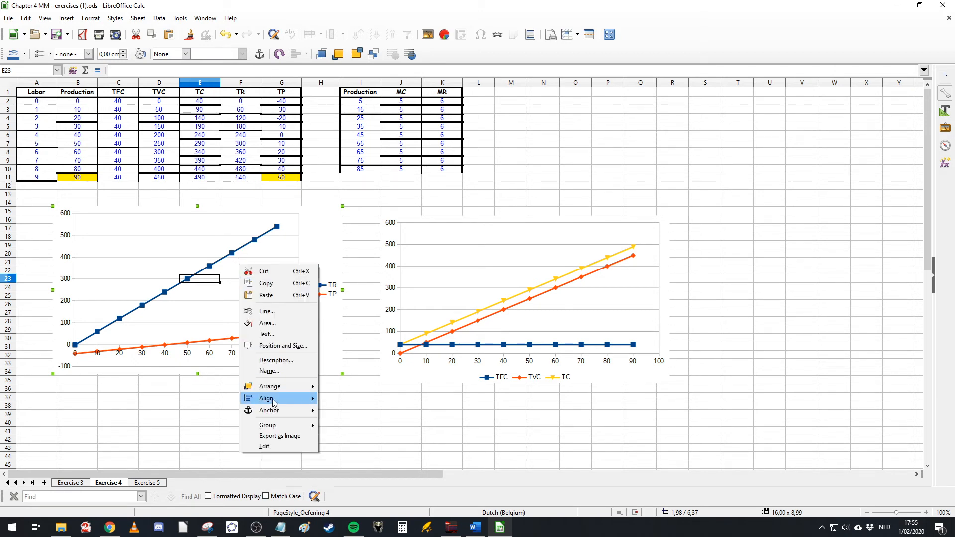
pyautogui.click(172, 388)
pyautogui.rightClick(236, 310)
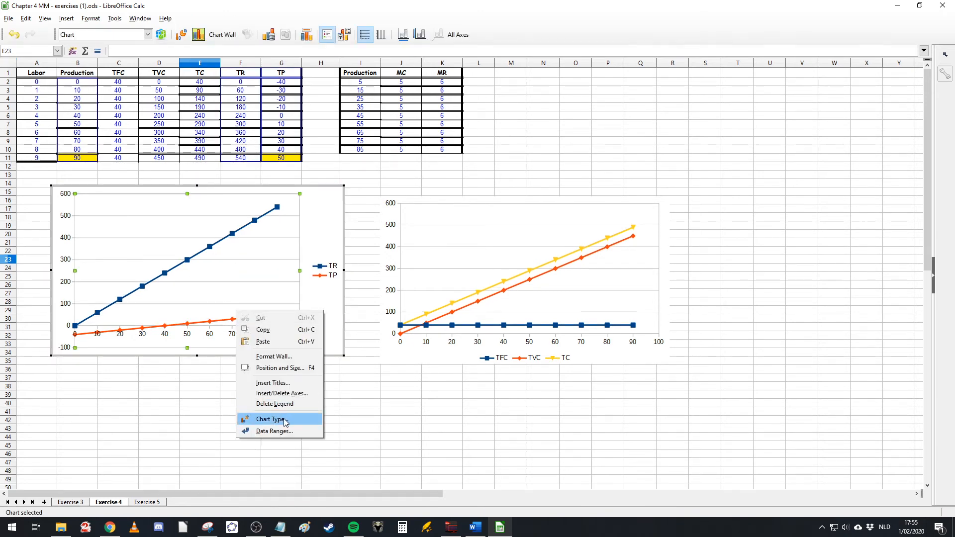
pyautogui.click(274, 430)
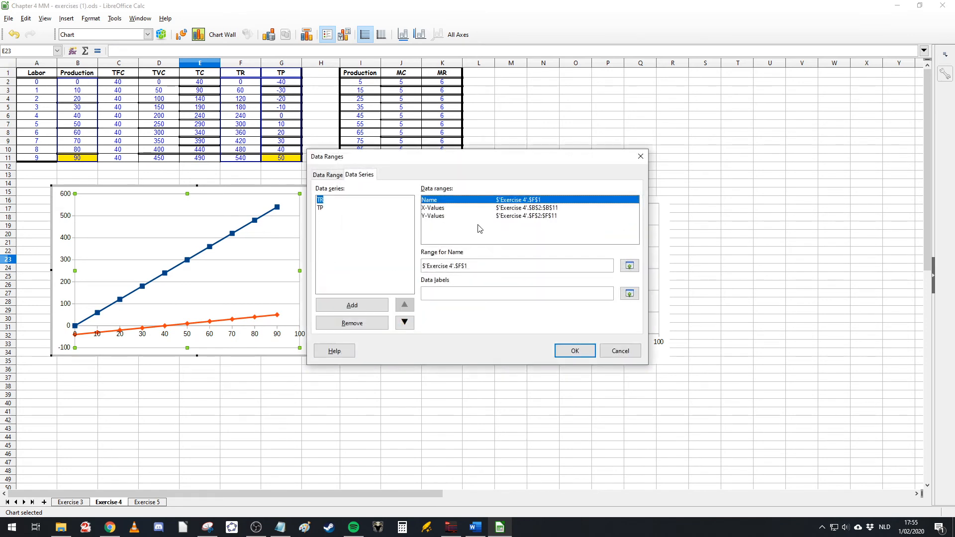
pyautogui.click(465, 216)
pyautogui.click(463, 208)
pyautogui.click(332, 207)
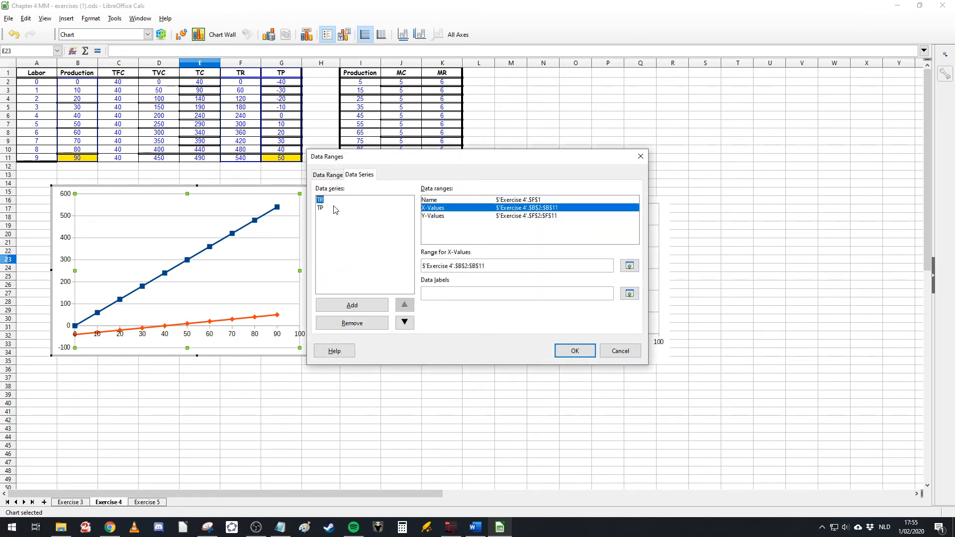
pyautogui.click(322, 200)
pyautogui.click(374, 324)
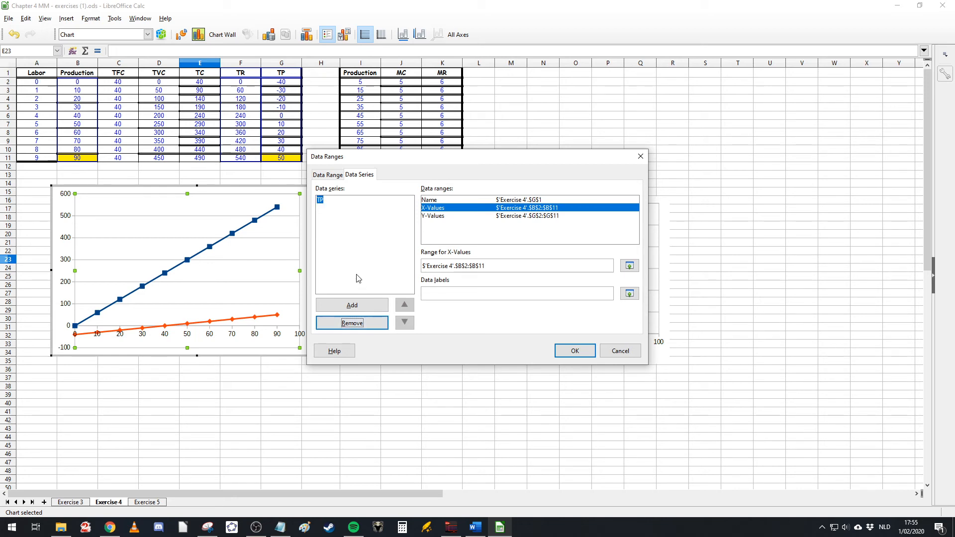
pyautogui.click(574, 351)
pyautogui.click(228, 184)
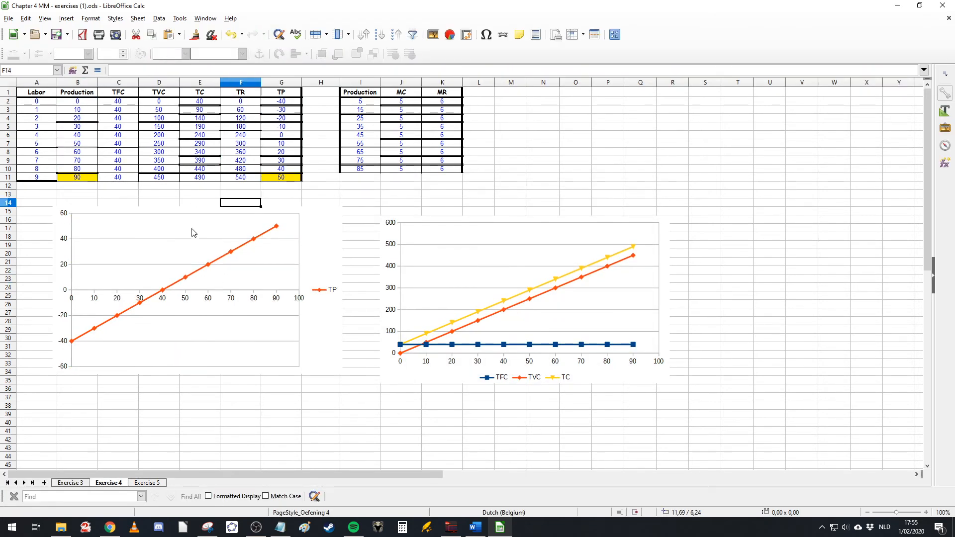
# Step: Remove the TC series from the cost chart's data ranges and shift the chart further left
pyautogui.click(207, 189)
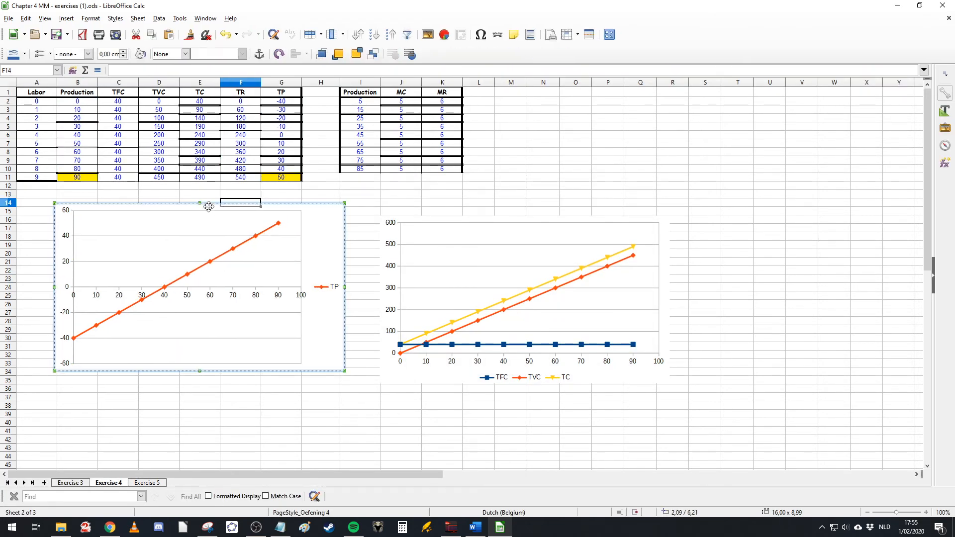
pyautogui.rightClick(459, 264)
pyautogui.click(422, 289)
pyautogui.rightClick(438, 286)
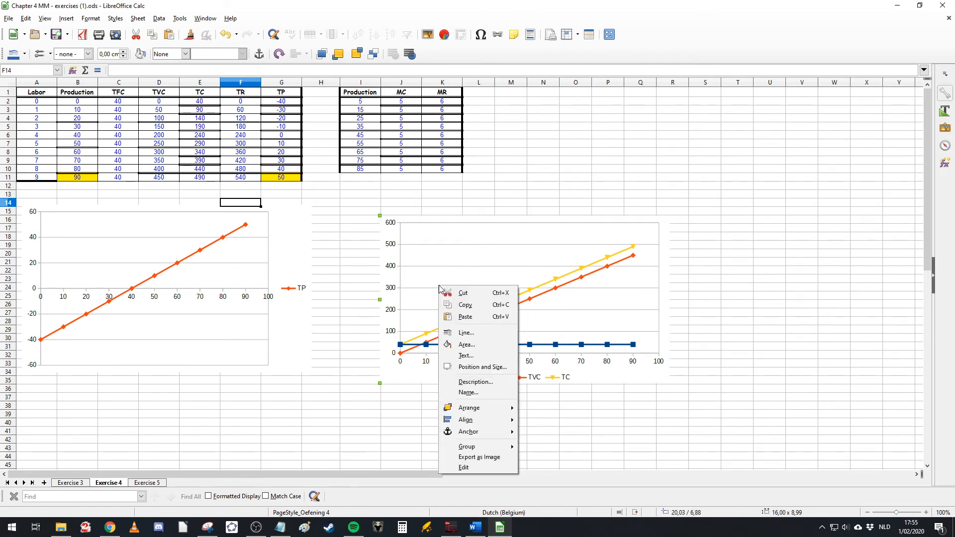
pyautogui.click(603, 412)
pyautogui.doubleClick(518, 294)
pyautogui.rightClick(480, 285)
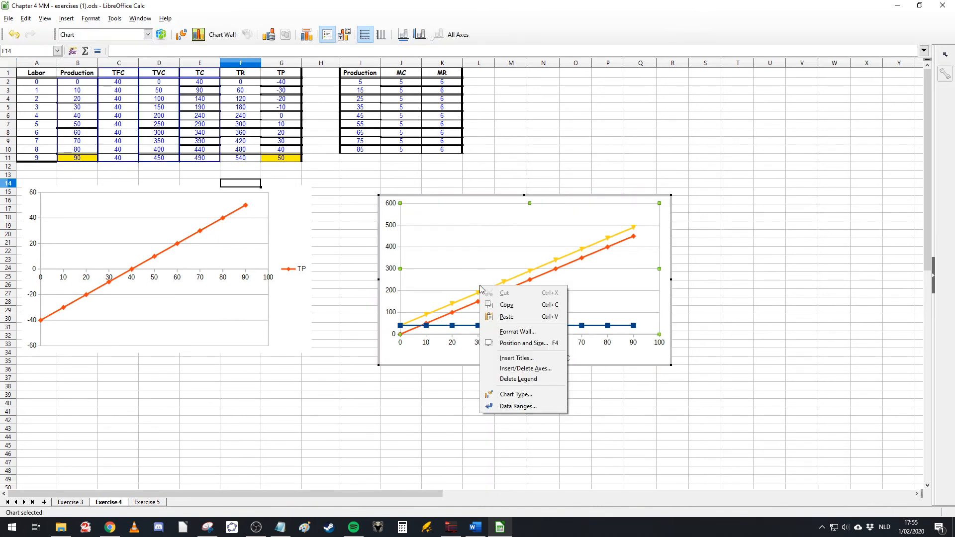
pyautogui.click(517, 406)
pyautogui.click(331, 217)
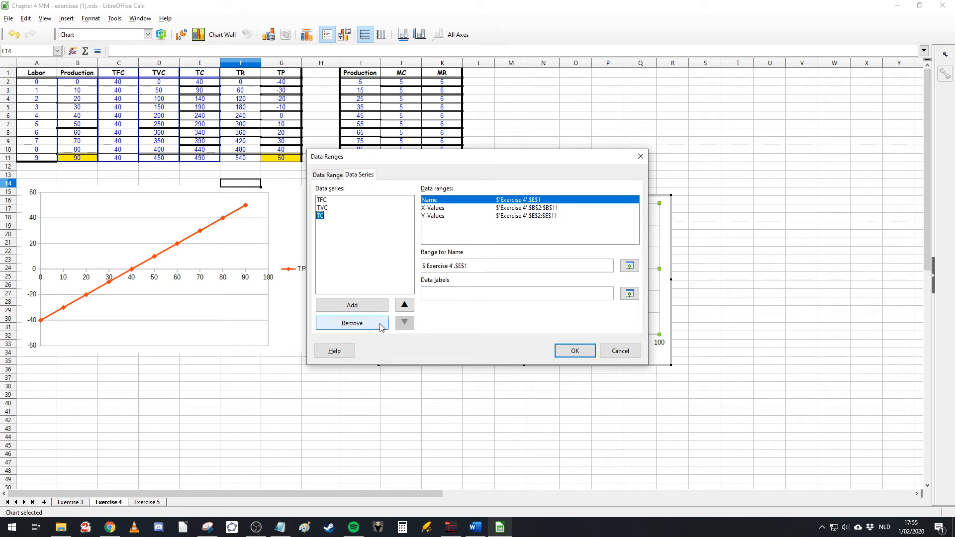
pyautogui.click(374, 325)
pyautogui.click(575, 351)
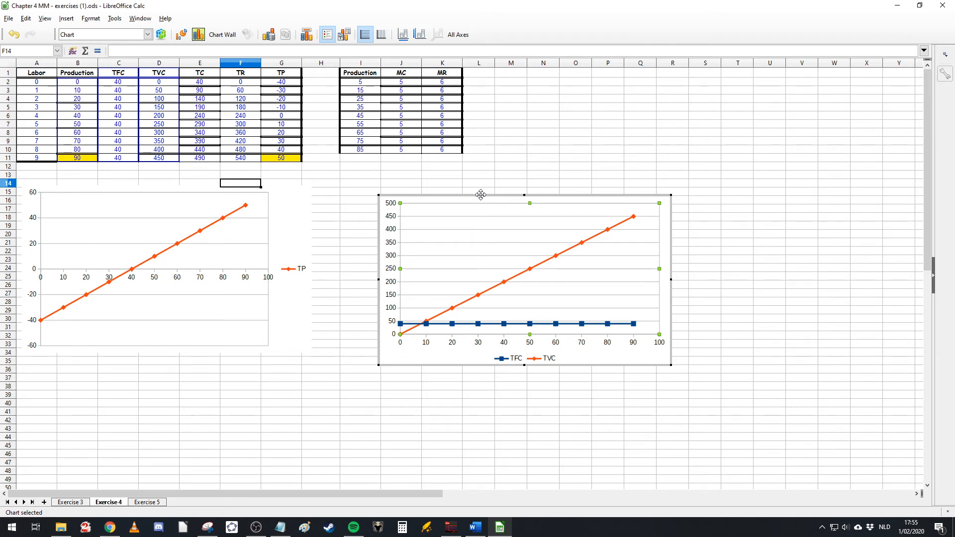
pyautogui.moveTo(480, 196); pyautogui.dragTo(416, 191)
pyautogui.click(494, 404)
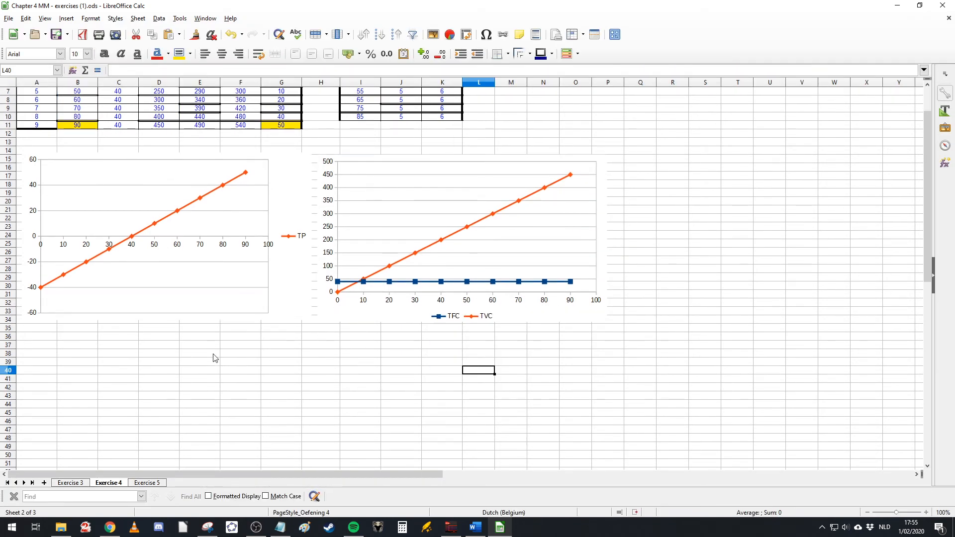
# Step: Insert a new line chart with points and smooth lines, and place it to the right of the cost chart
pyautogui.scroll(-4, 209, 391)
pyautogui.click(157, 388)
pyautogui.scroll(4, 166, 356)
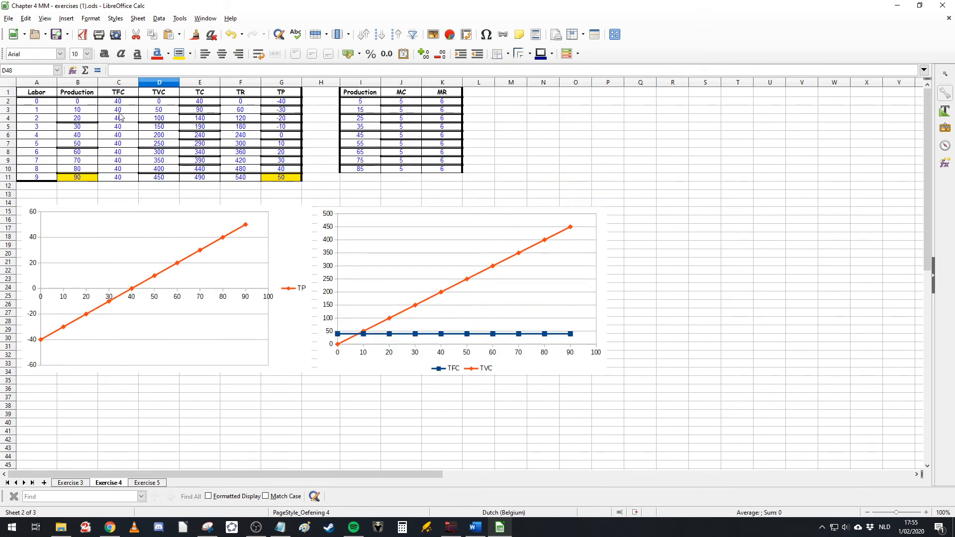
pyautogui.click(64, 21)
pyautogui.click(78, 55)
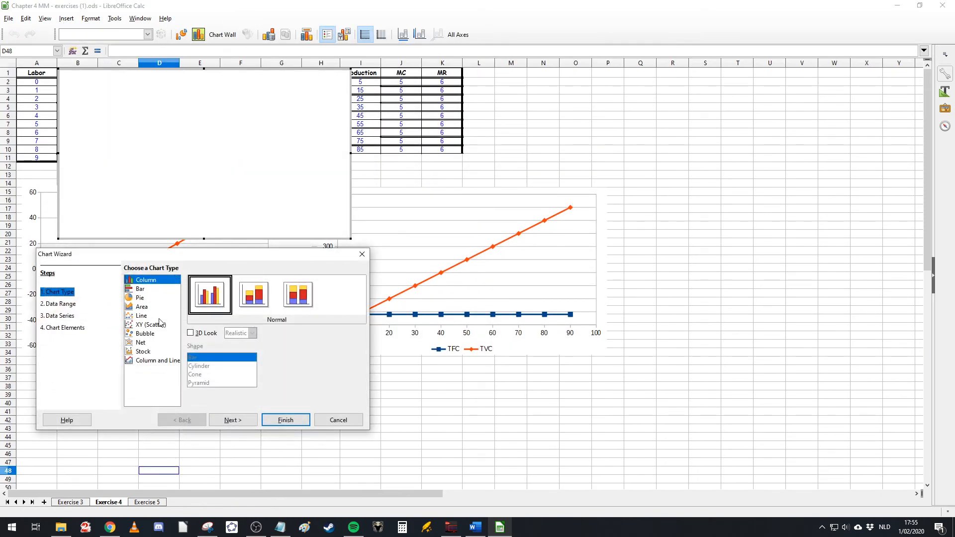
pyautogui.click(144, 315)
pyautogui.click(253, 294)
pyautogui.click(233, 371)
pyautogui.click(233, 387)
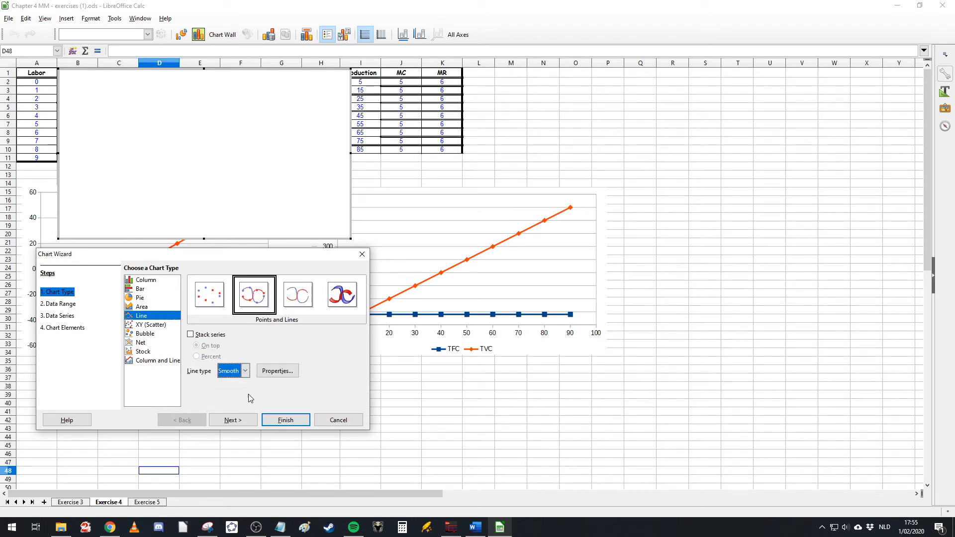
pyautogui.click(284, 420)
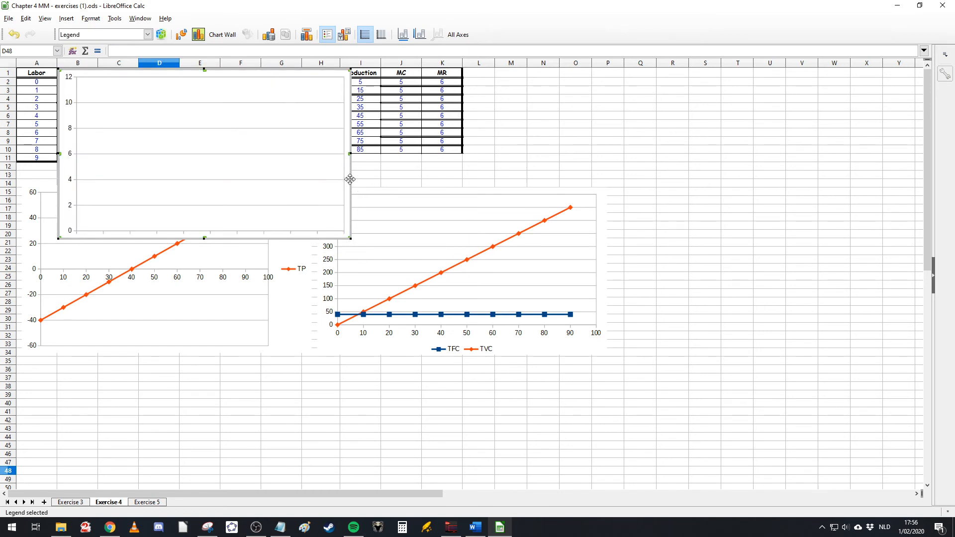
pyautogui.moveTo(907, 302); pyautogui.dragTo(907, 302)
pyautogui.rightClick(622, 264)
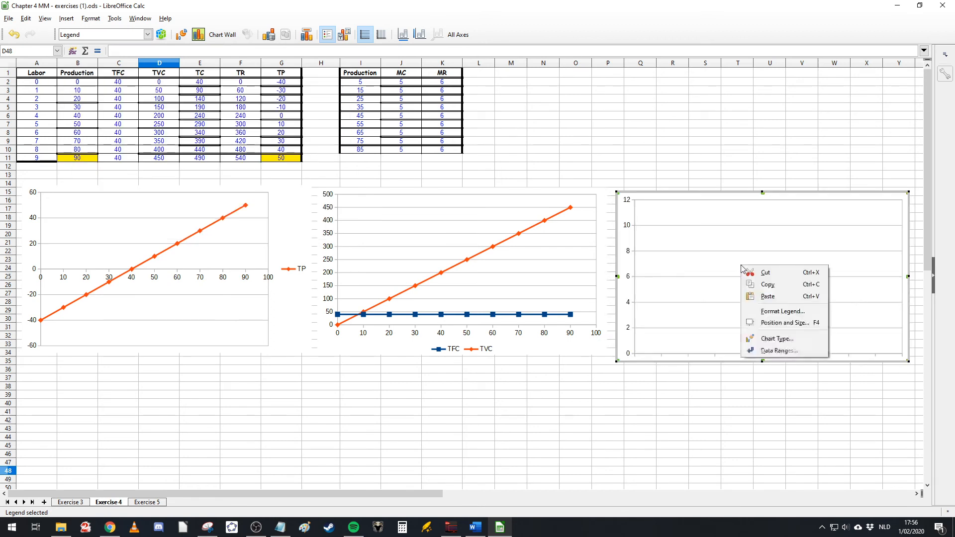
pyautogui.click(716, 350)
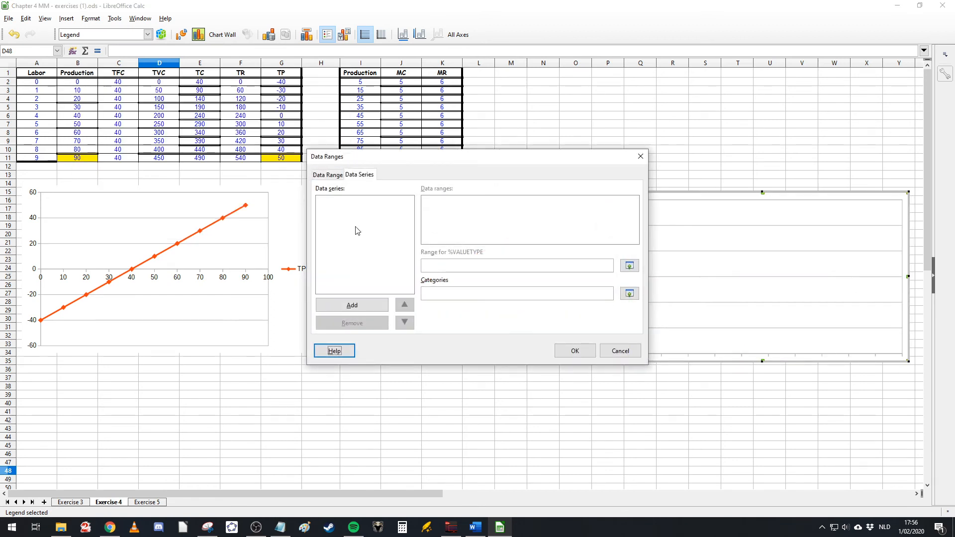
pyautogui.click(368, 305)
pyautogui.click(369, 305)
pyautogui.click(348, 200)
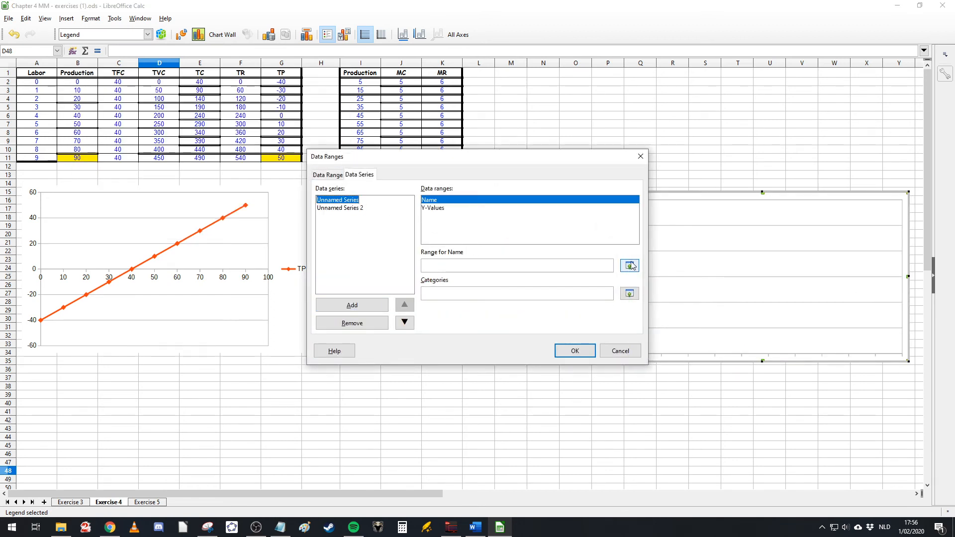
pyautogui.click(629, 265)
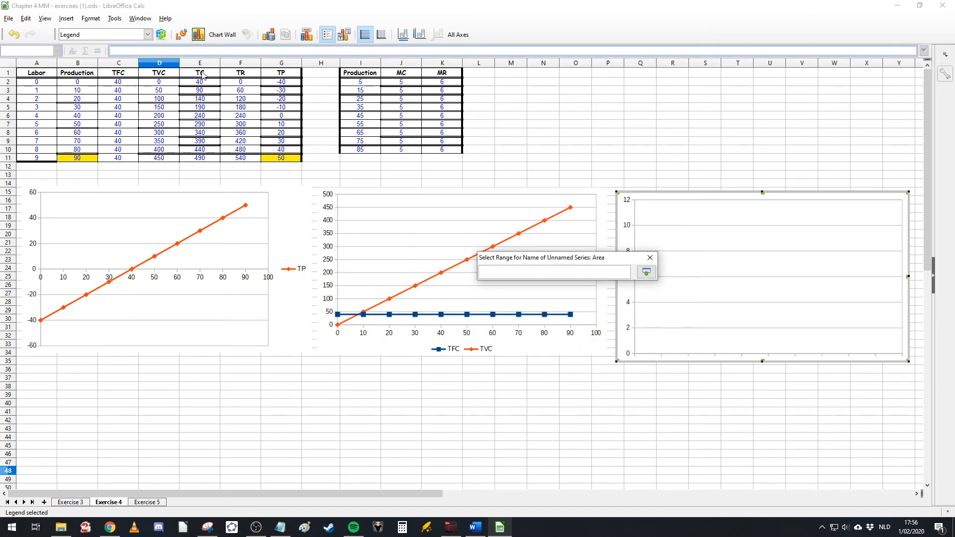
pyautogui.click(201, 73)
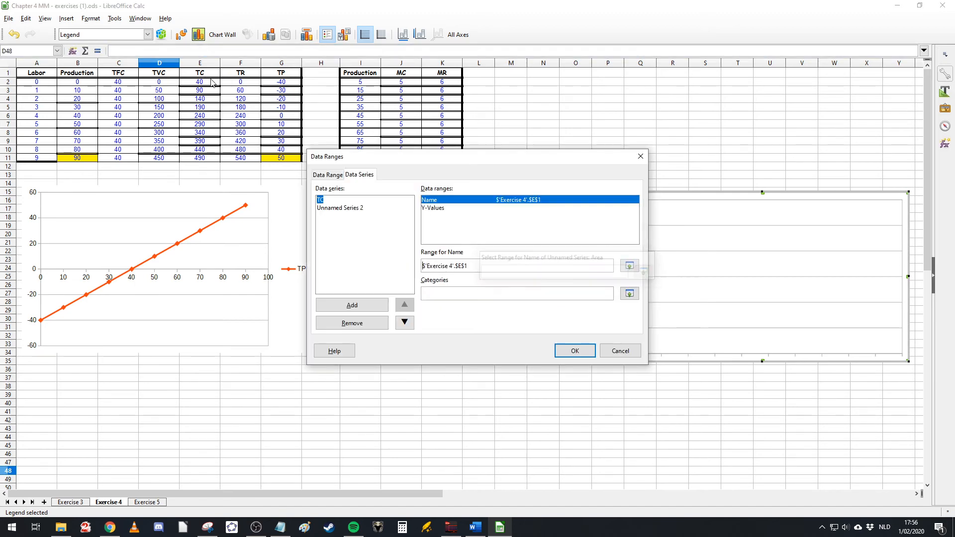
pyautogui.click(449, 207)
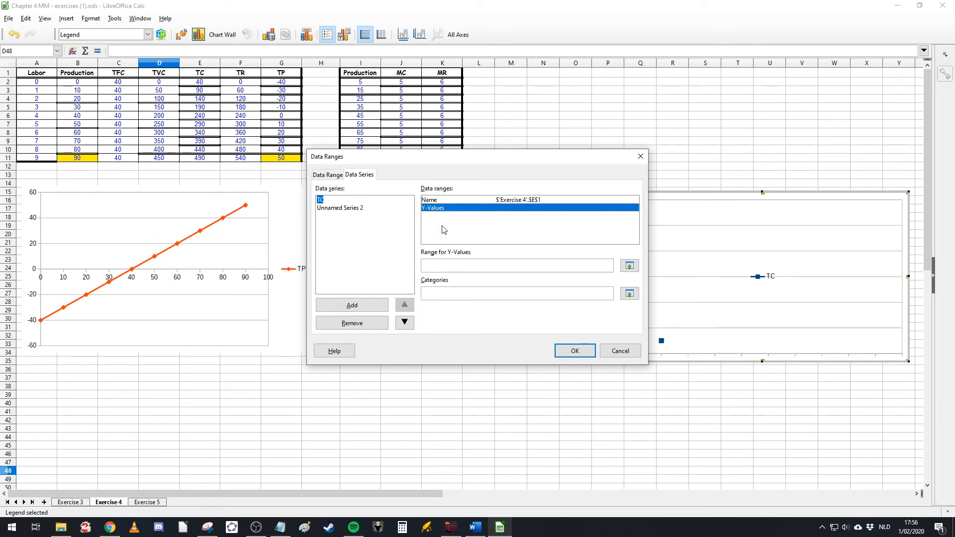
pyautogui.click(617, 348)
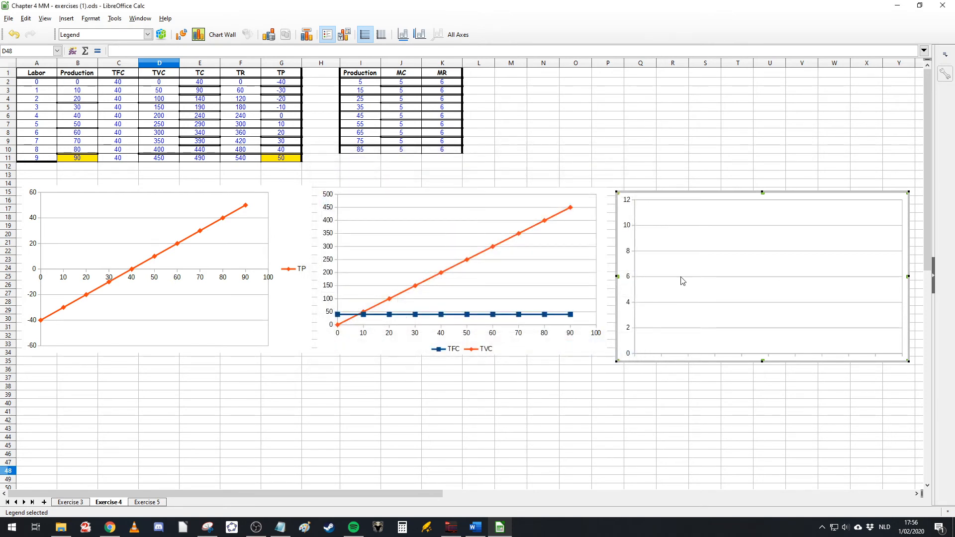
# Step: Change the new chart's type to XY (Scatter) with smooth points and lines
pyautogui.rightClick(683, 278)
pyautogui.click(716, 394)
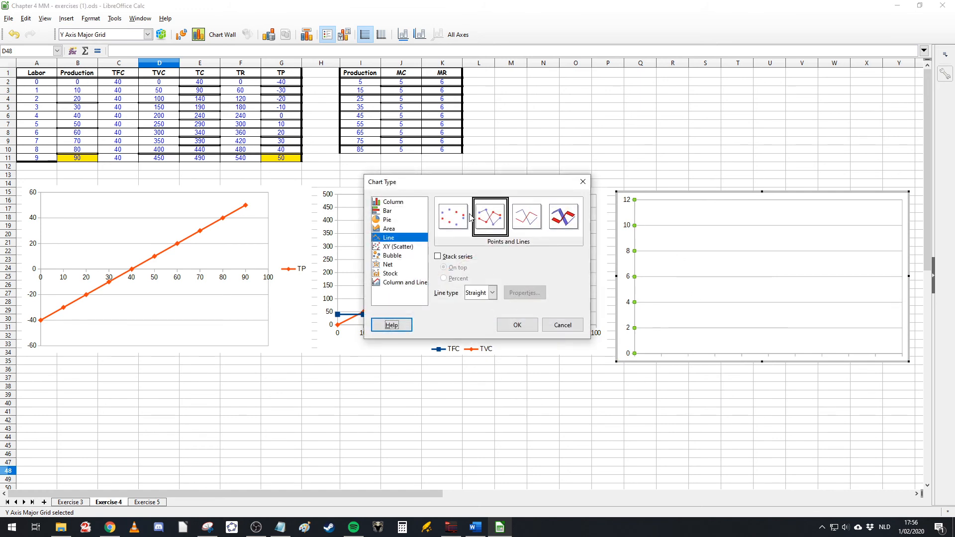
pyautogui.click(398, 246)
pyautogui.click(492, 263)
pyautogui.click(476, 281)
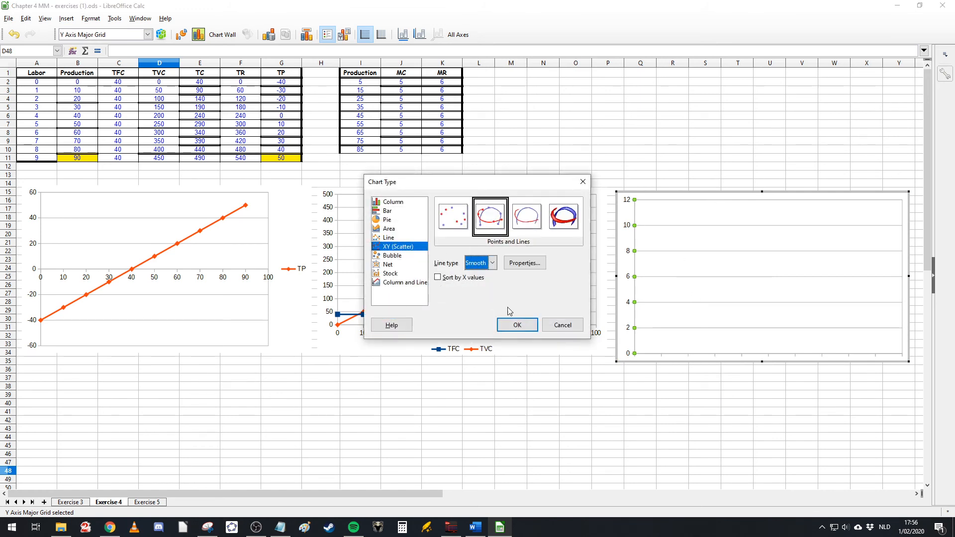
pyautogui.click(516, 324)
# Step: Add two data series to the new chart and name the first one from cell E1 (TC)
pyautogui.rightClick(695, 266)
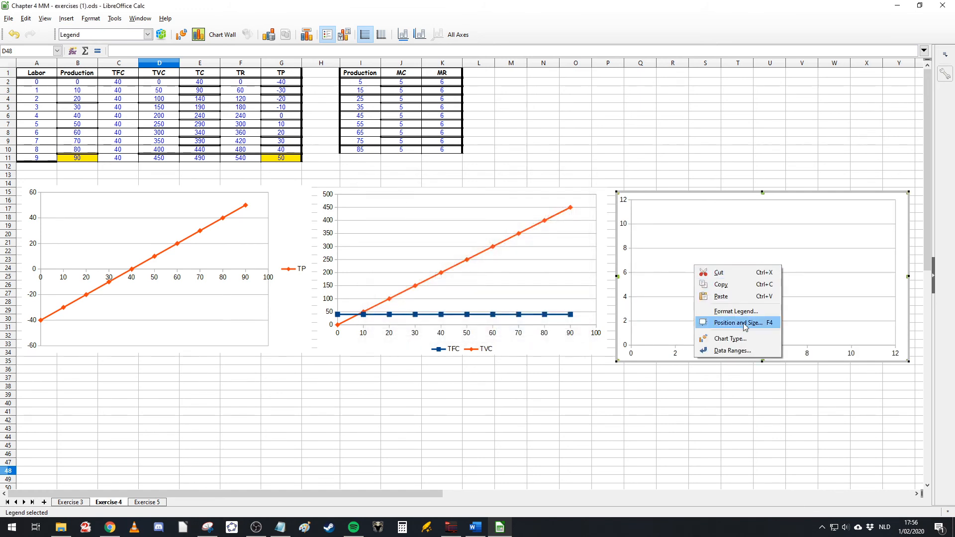
pyautogui.click(737, 352)
pyautogui.click(365, 305)
pyautogui.click(365, 304)
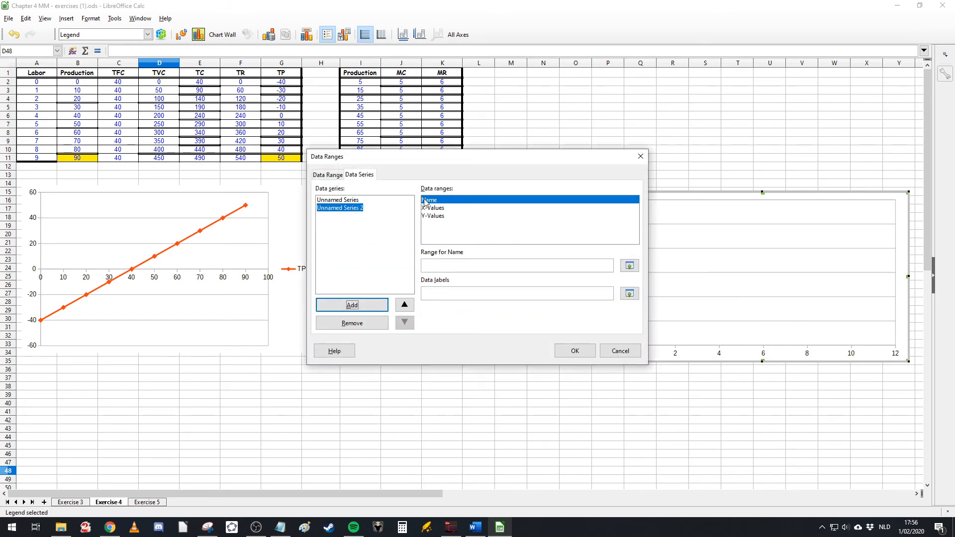
pyautogui.click(377, 200)
pyautogui.click(629, 266)
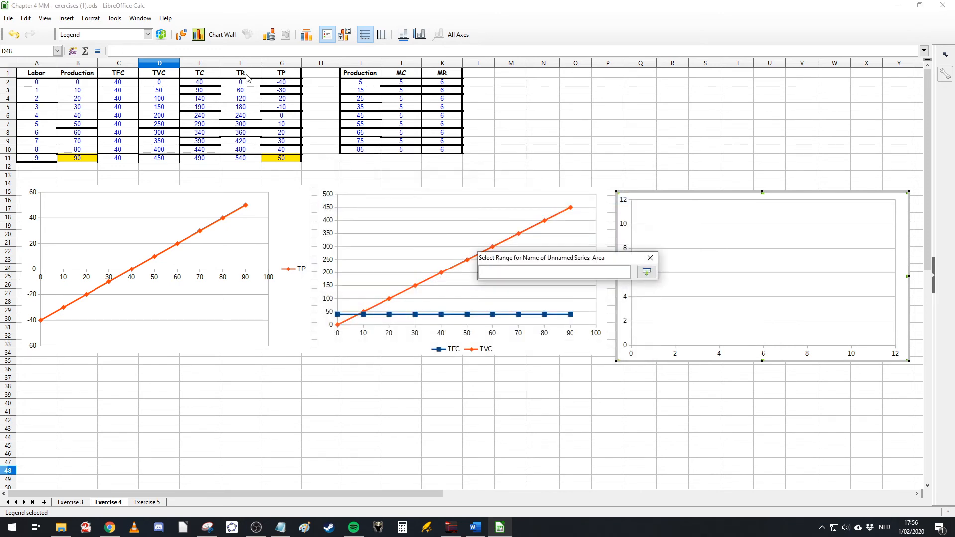
pyautogui.click(209, 77)
# Step: Set the TC series' X-values to B2:B11 and Y-values to E2:E11
pyautogui.click(432, 207)
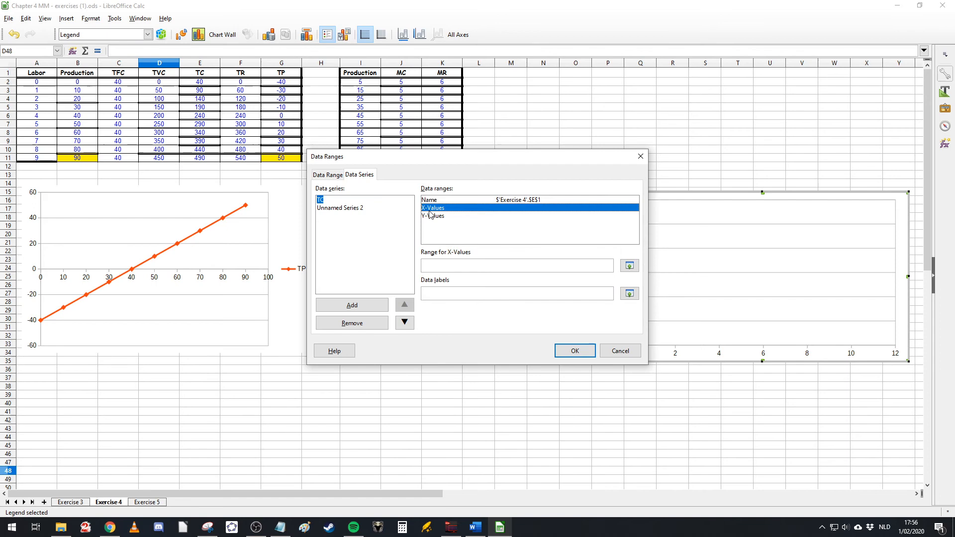
pyautogui.click(629, 265)
pyautogui.moveTo(77, 84); pyautogui.dragTo(77, 158)
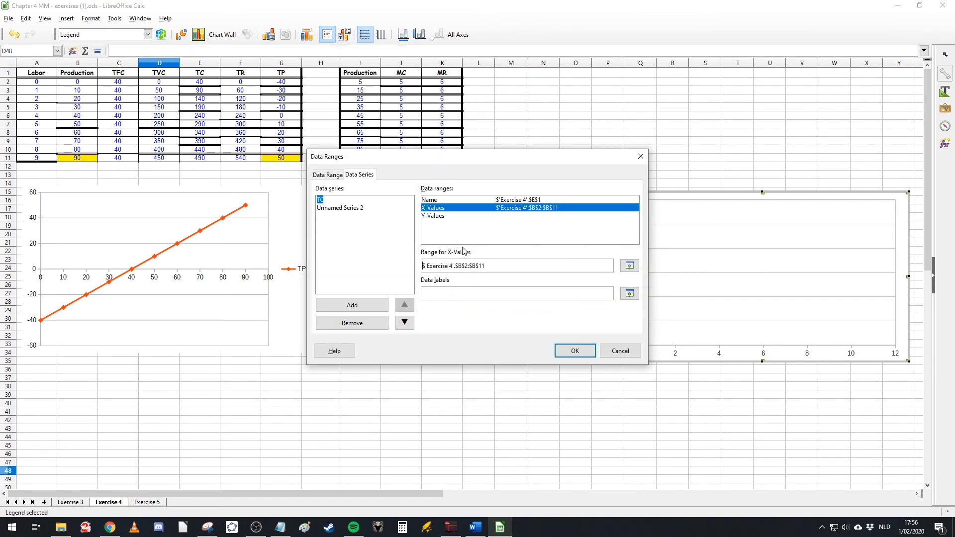
pyautogui.click(431, 216)
pyautogui.click(629, 265)
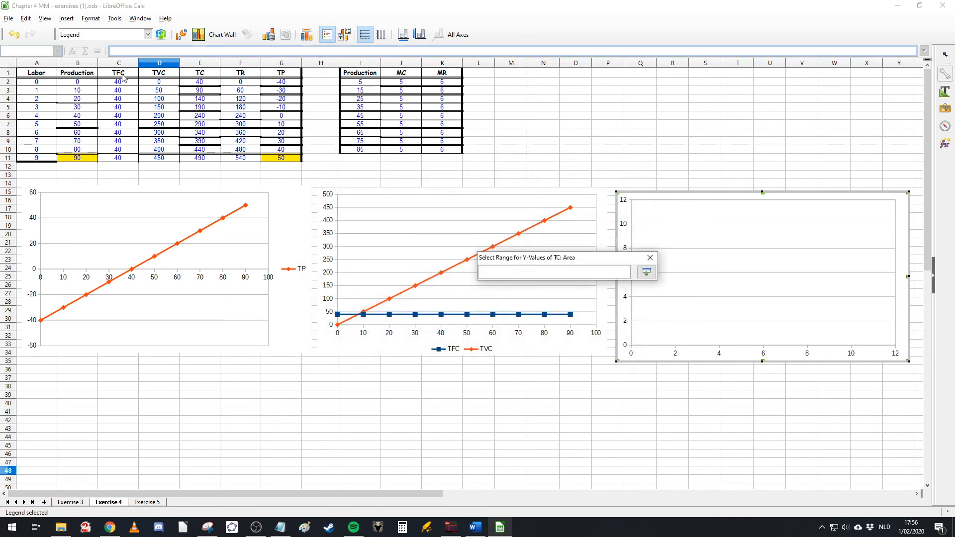
pyautogui.moveTo(206, 82); pyautogui.dragTo(208, 158)
# Step: Select the second data series of the new chart and name it from cell F1 (TR)
pyautogui.click(343, 209)
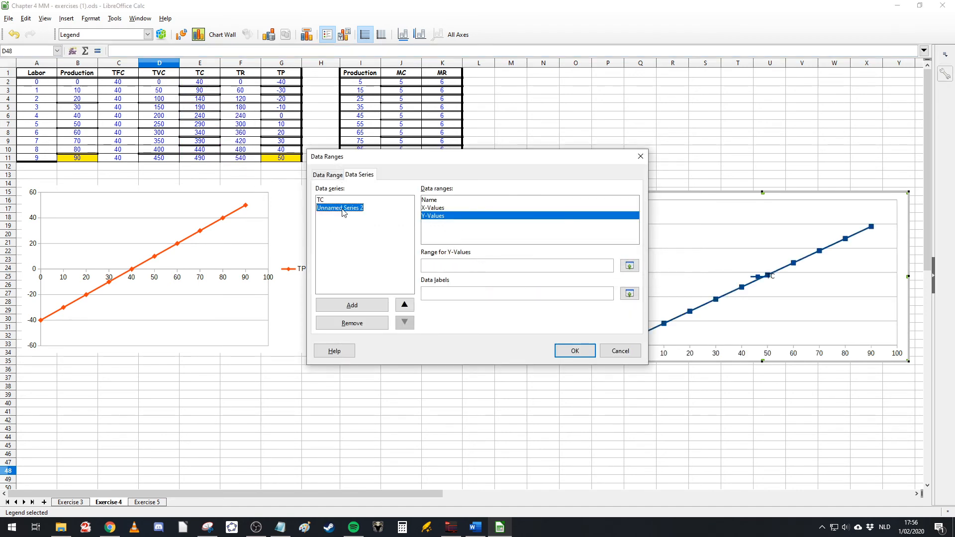
pyautogui.click(586, 207)
pyautogui.press('Up')
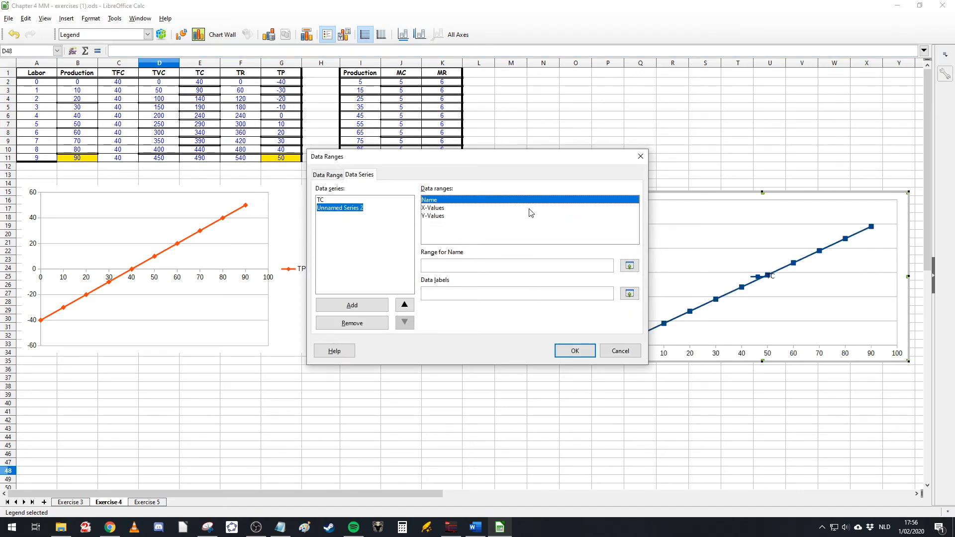
pyautogui.click(628, 265)
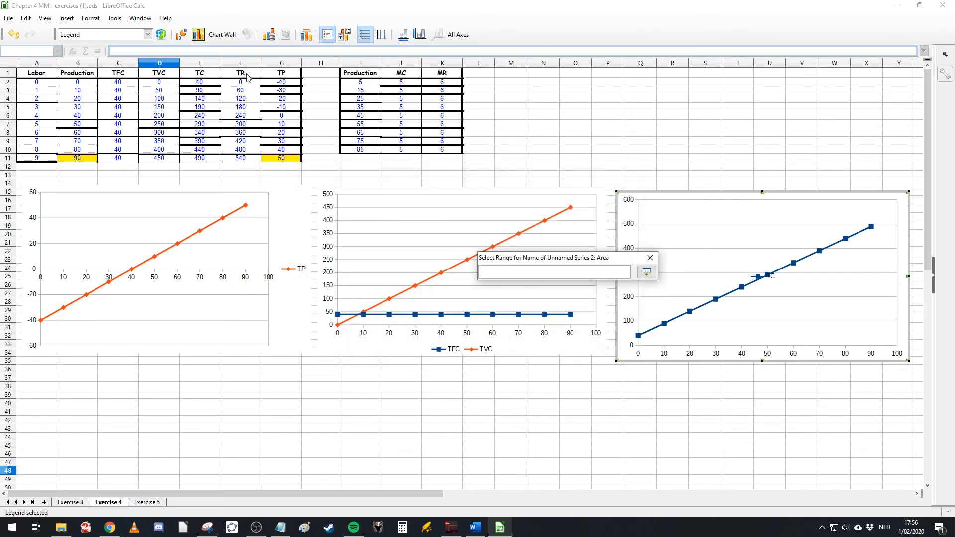
pyautogui.click(247, 75)
# Step: Set the TR series' X-values to the Production range B2:B11
pyautogui.click(452, 216)
pyautogui.click(450, 208)
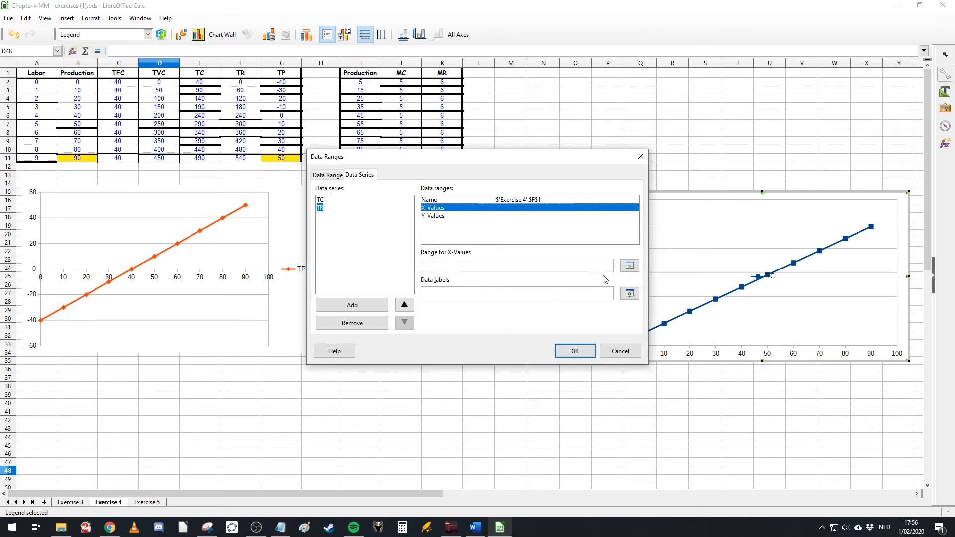
pyautogui.click(629, 265)
pyautogui.moveTo(77, 82); pyautogui.dragTo(77, 158)
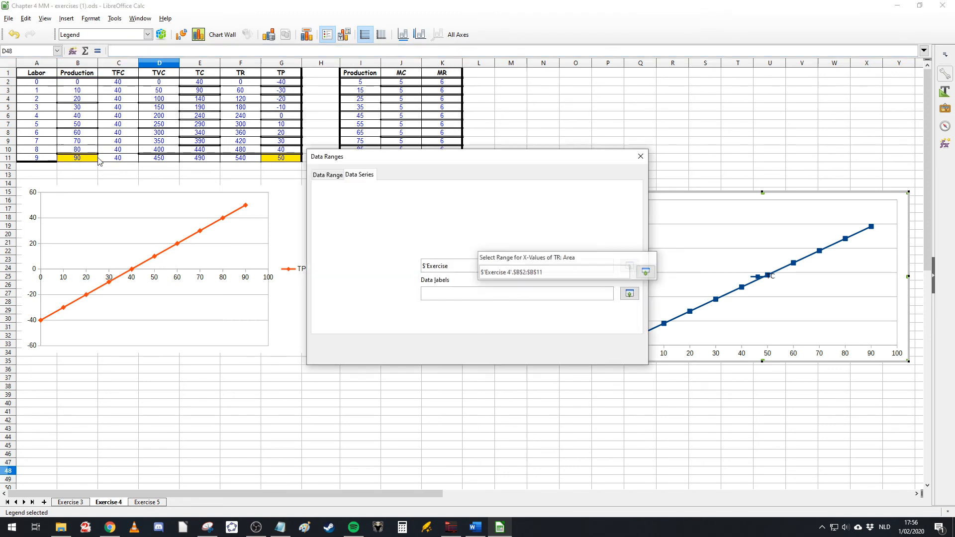
# Step: Set the TR series' Y-values to F2:F11 and confirm the data ranges
pyautogui.click(443, 216)
pyautogui.click(628, 265)
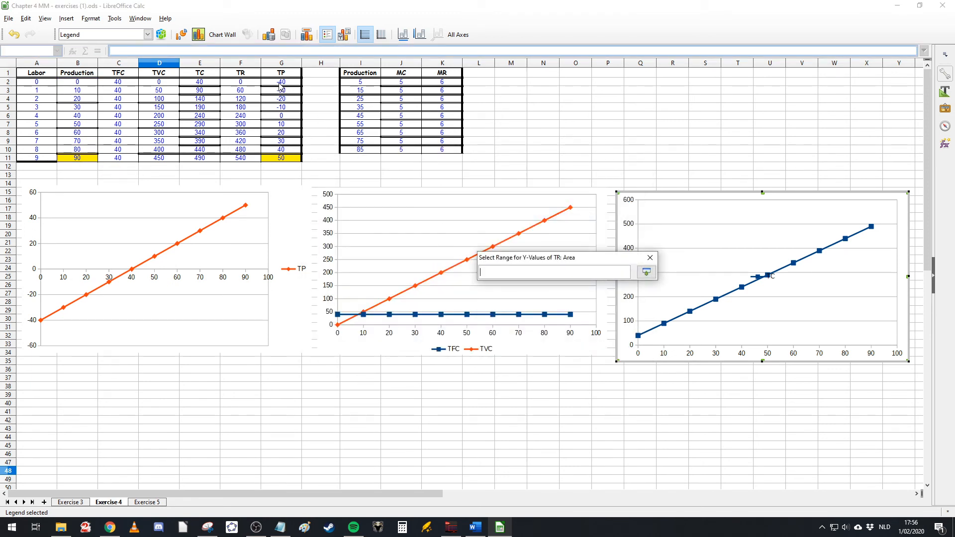
pyautogui.moveTo(247, 81); pyautogui.dragTo(240, 158)
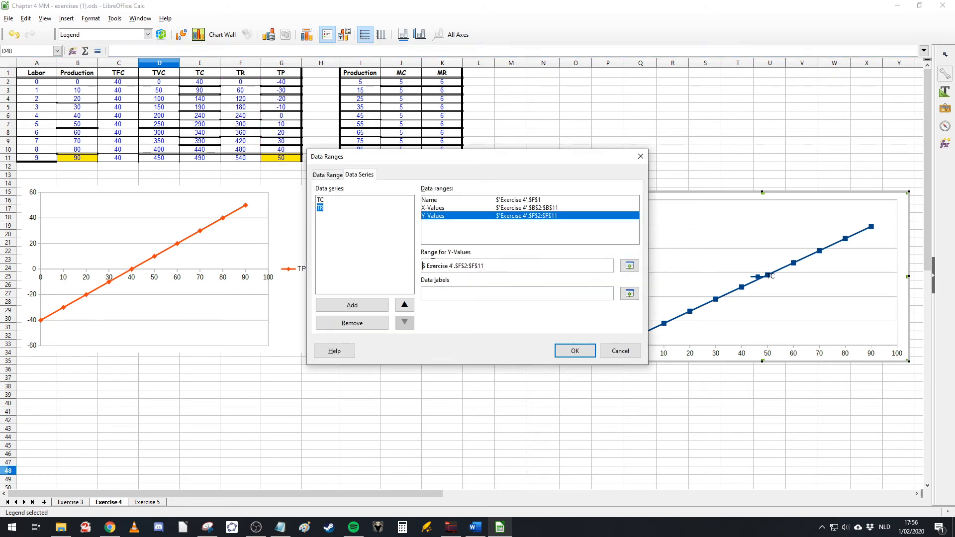
pyautogui.click(570, 349)
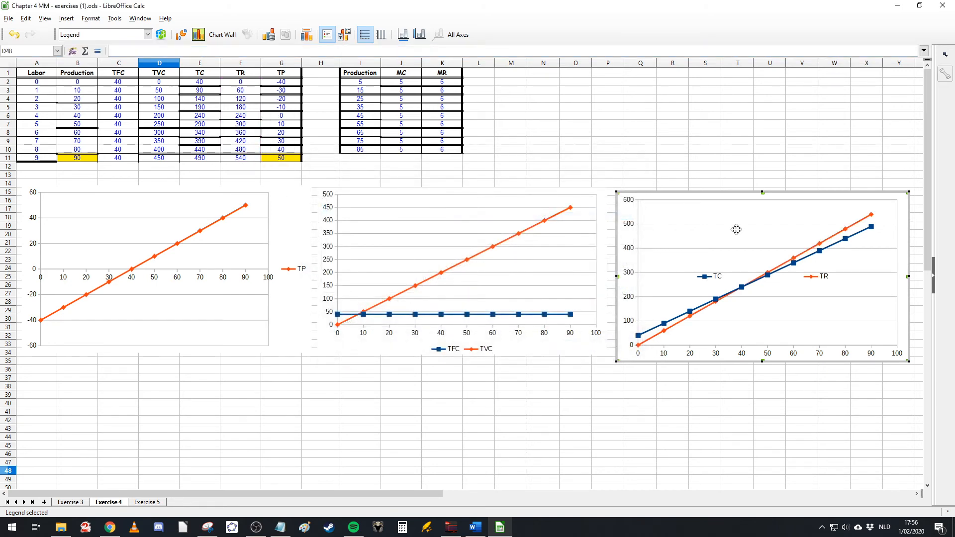
# Step: Rearrange the charts so the TFC/TVC chart sits left, the TC/TR chart in the middle and the TP chart right
pyautogui.click(495, 203)
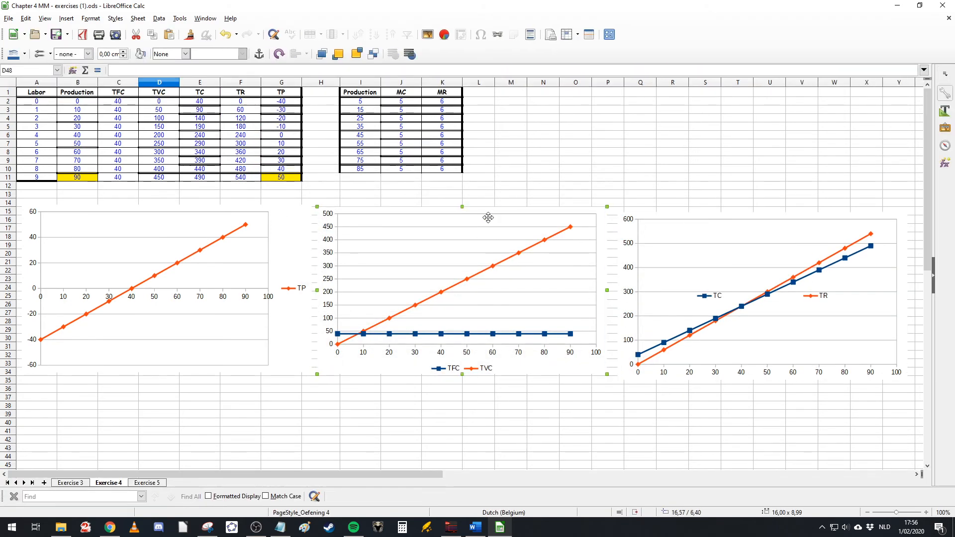
pyautogui.click(488, 218)
pyautogui.scroll(-4, 154, 271)
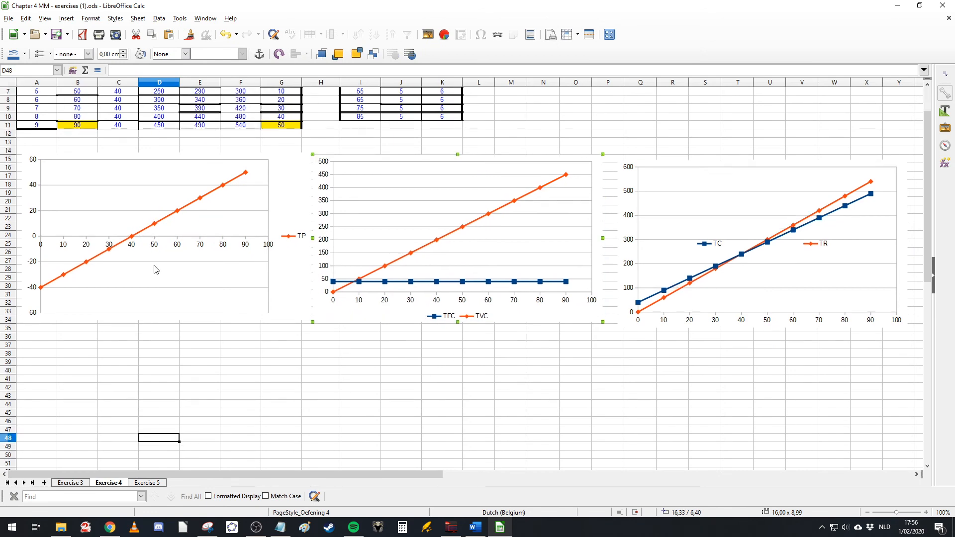
pyautogui.moveTo(183, 172); pyautogui.dragTo(185, 370)
pyautogui.moveTo(397, 196); pyautogui.dragTo(116, 197)
pyautogui.moveTo(701, 219); pyautogui.dragTo(416, 217)
pyautogui.moveTo(227, 348); pyautogui.dragTo(828, 148)
pyautogui.moveTo(755, 162); pyautogui.dragTo(752, 148)
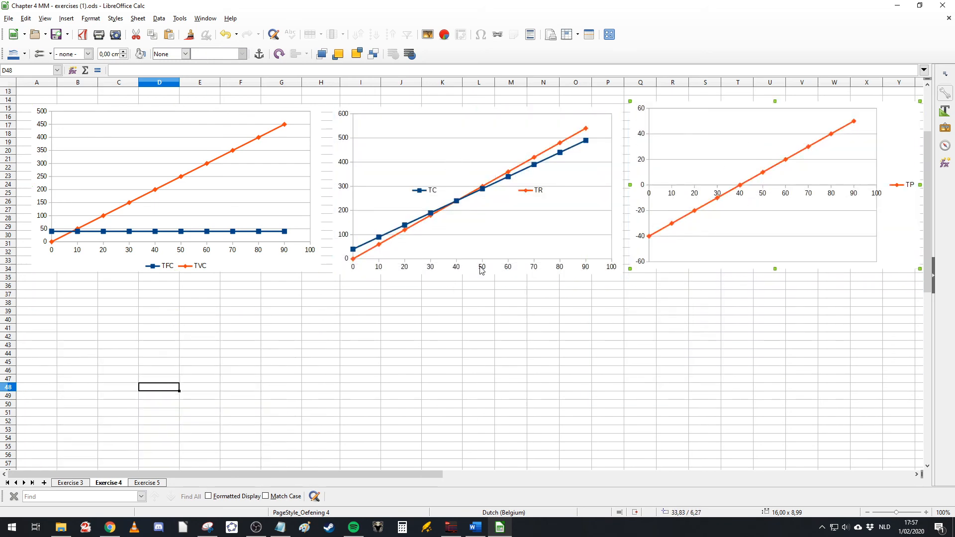
# Step: Nudge the TC/TR chart slightly to align it with the neighbouring charts
pyautogui.scroll(1, 552, 270)
pyautogui.moveTo(524, 240); pyautogui.dragTo(521, 236)
pyautogui.click(273, 223)
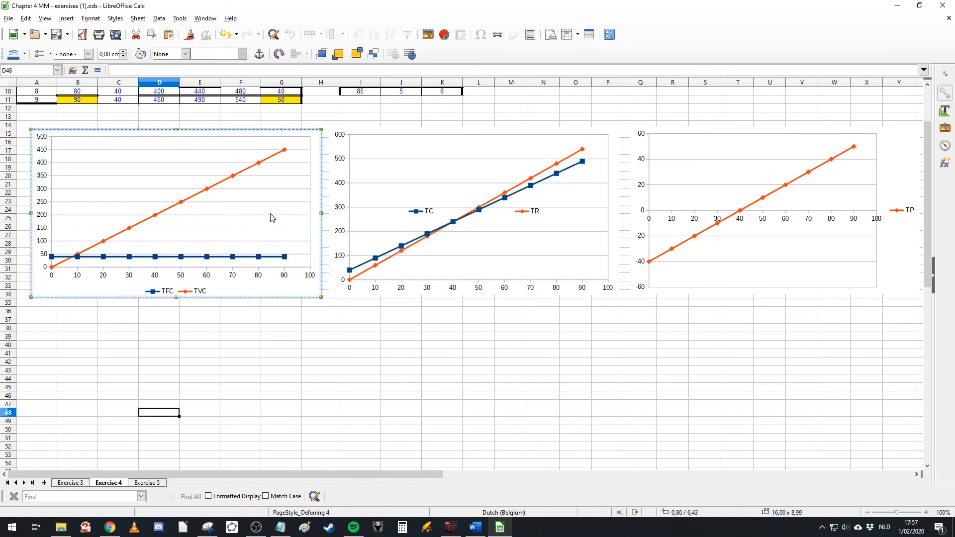
pyautogui.scroll(3, 368, 286)
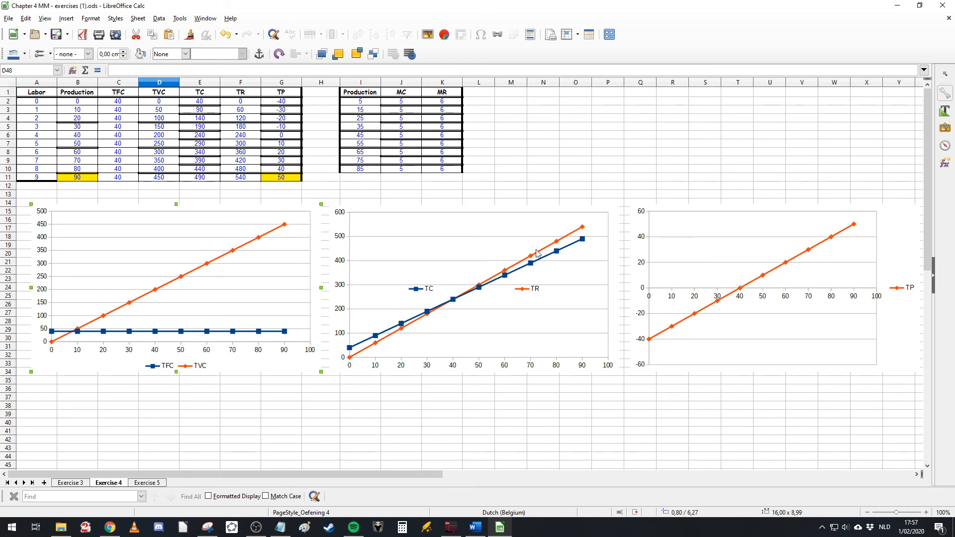
pyautogui.click(766, 244)
pyautogui.moveTo(506, 249)
pyautogui.mouseDown()
pyautogui.moveTo(499, 244)
pyautogui.moveTo(512, 248)
pyautogui.mouseUp()
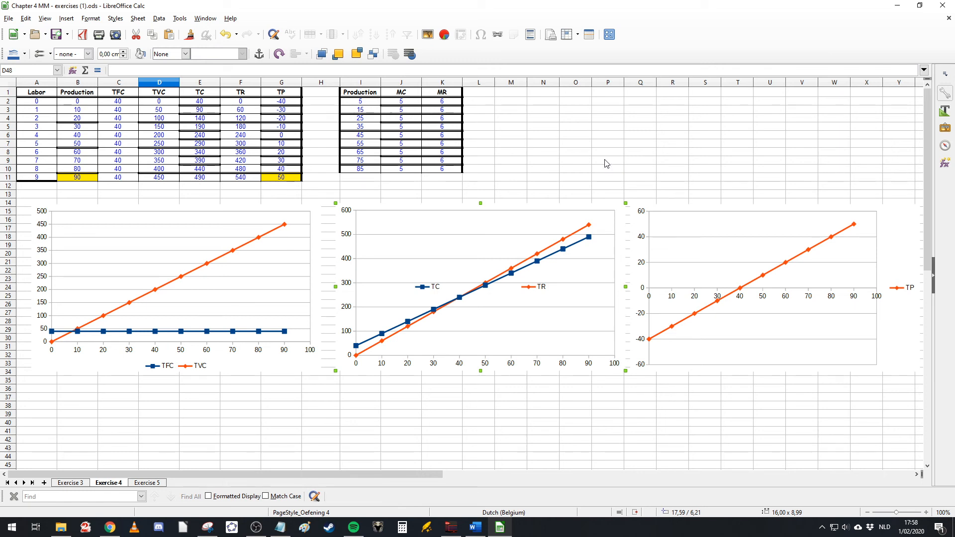
pyautogui.click(496, 126)
pyautogui.scroll(-1, 522, 134)
pyautogui.click(560, 145)
pyautogui.scroll(1, 561, 145)
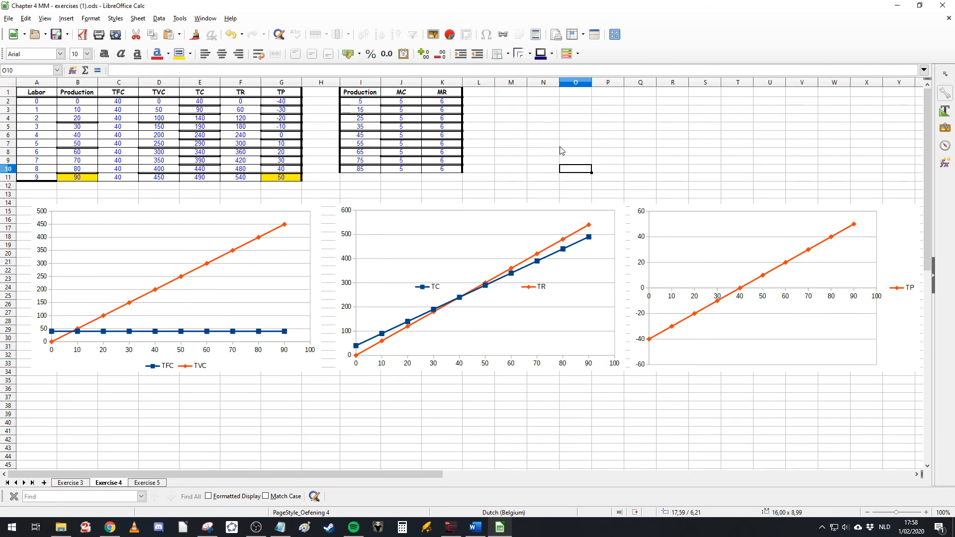
pyautogui.moveTo(362, 93); pyautogui.dragTo(438, 167)
pyautogui.click(517, 152)
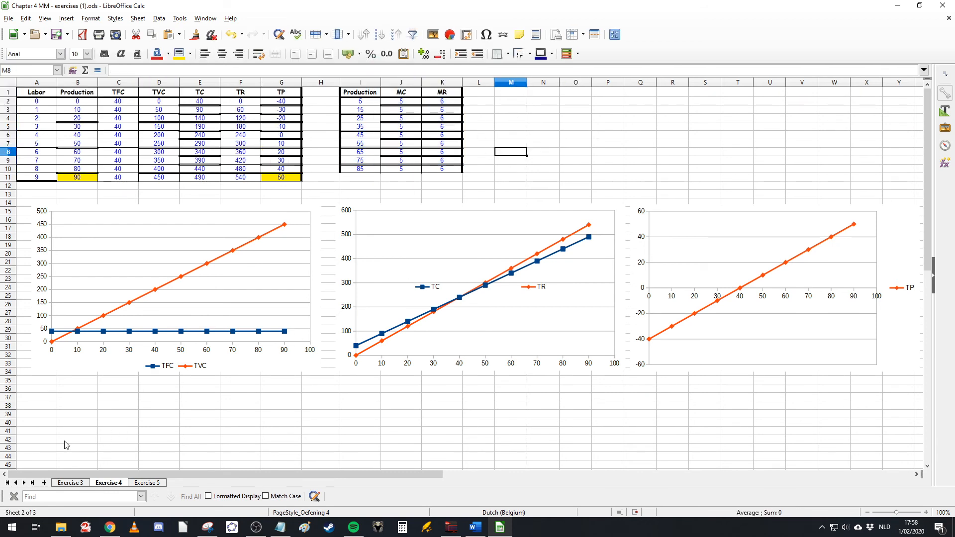
# Step: Insert a new XY (Scatter) chart with smooth points and lines from empty cells B39:C40 below the cost charts
pyautogui.moveTo(74, 415); pyautogui.dragTo(134, 424)
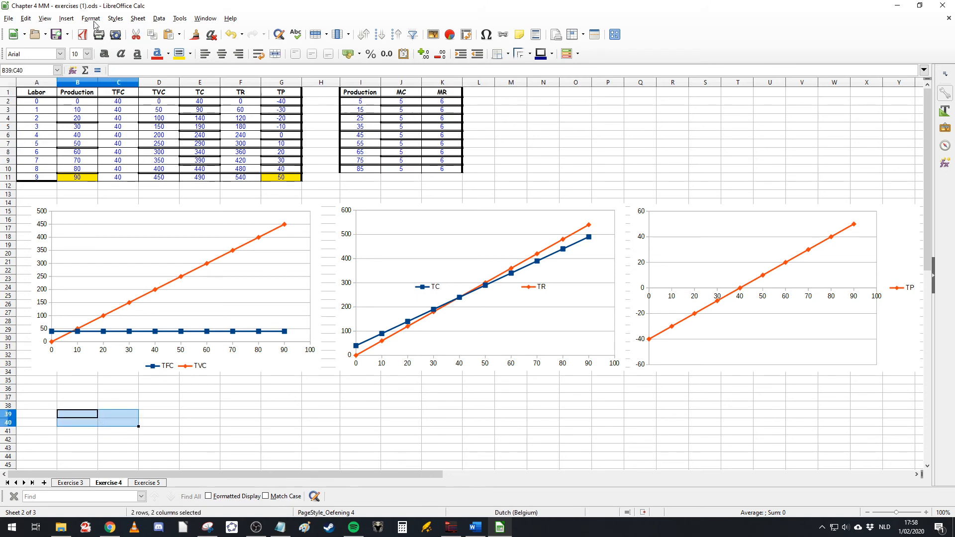
pyautogui.click(66, 19)
pyautogui.click(72, 49)
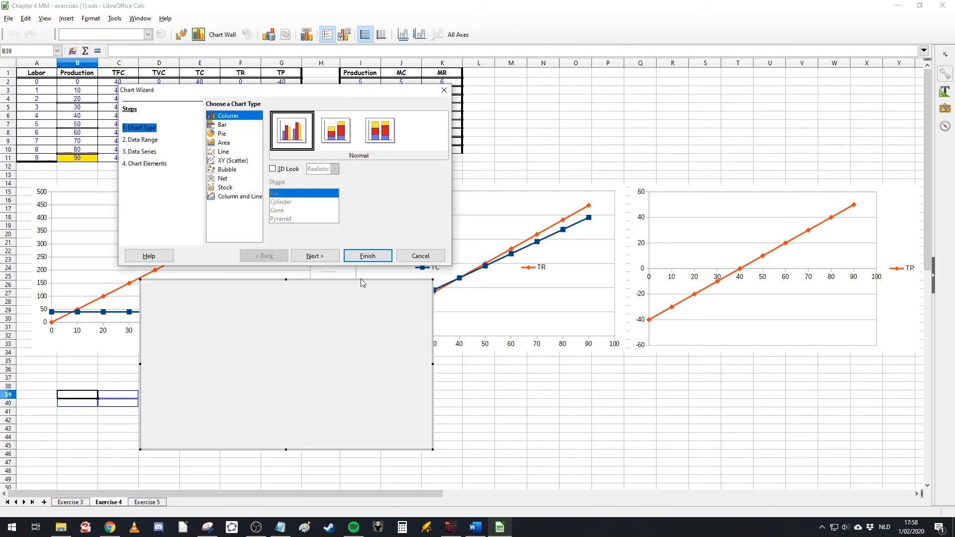
pyautogui.click(232, 160)
pyautogui.click(334, 139)
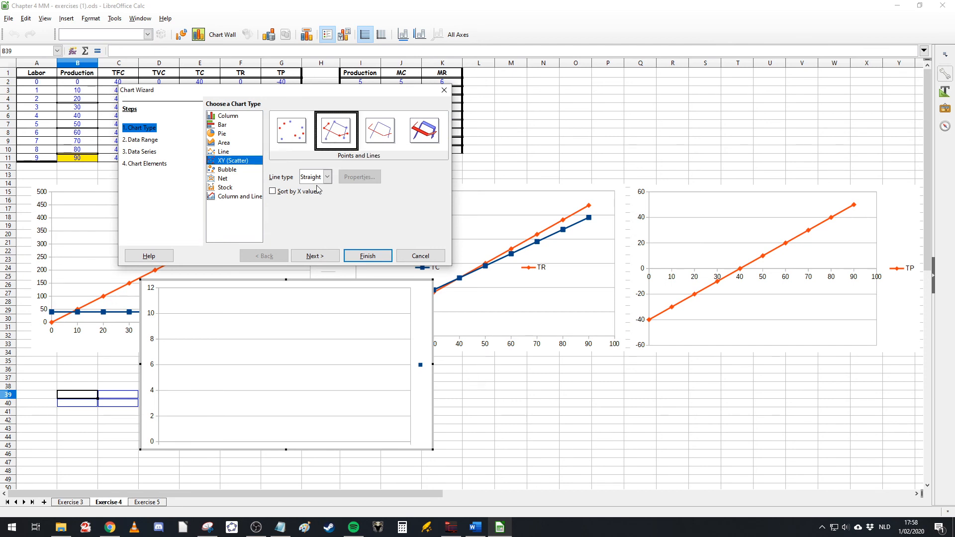
pyautogui.click(326, 177)
pyautogui.click(311, 197)
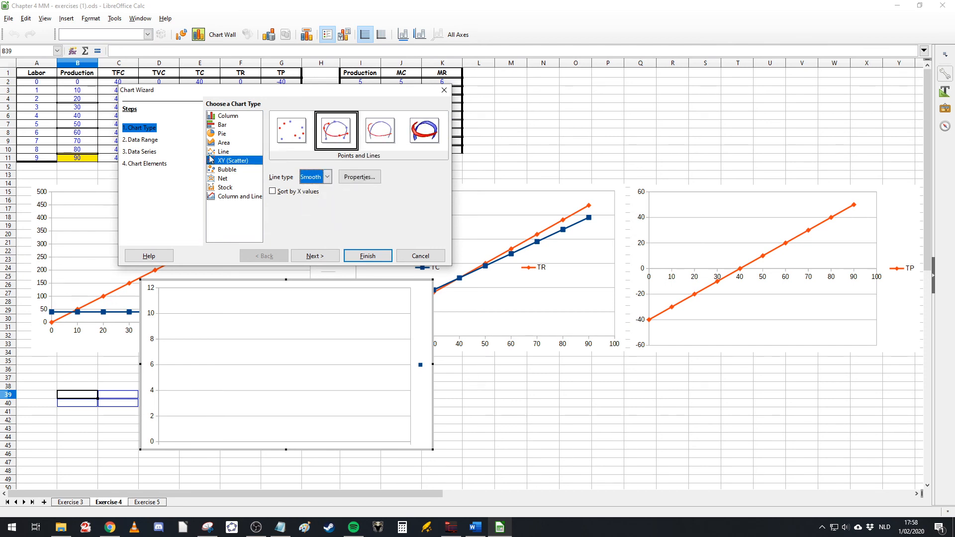
pyautogui.click(370, 256)
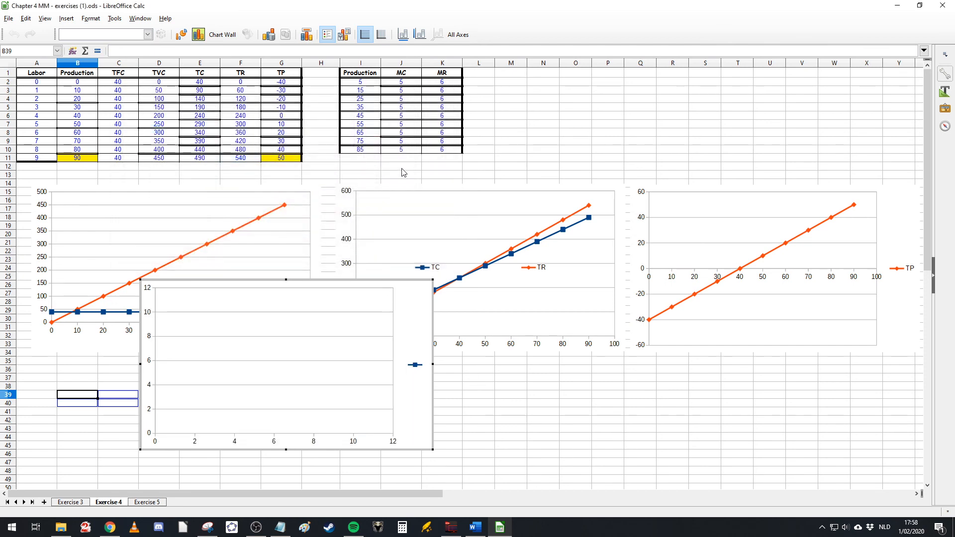
# Step: Open the new chart's data ranges, add a second series, and name the first series from cell J1 (MC)
pyautogui.rightClick(296, 346)
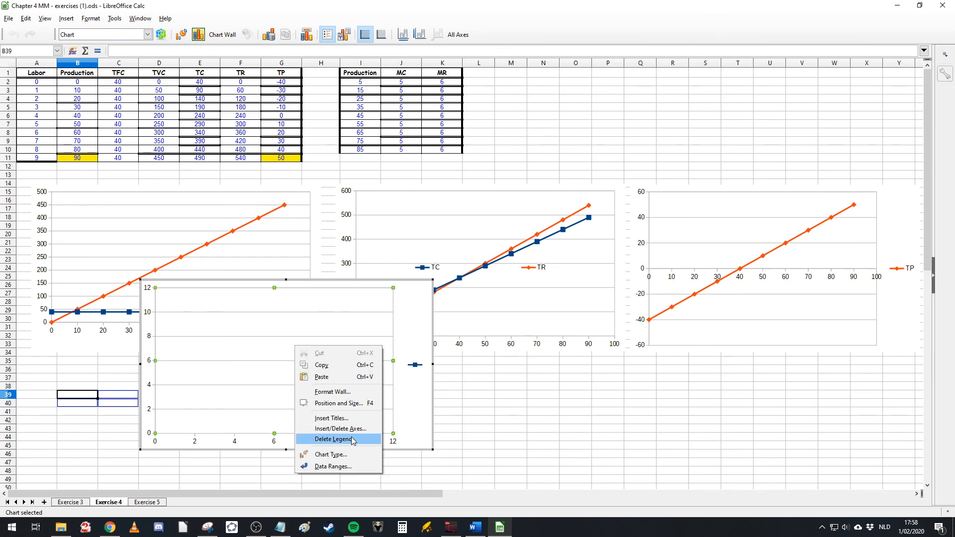
pyautogui.click(344, 467)
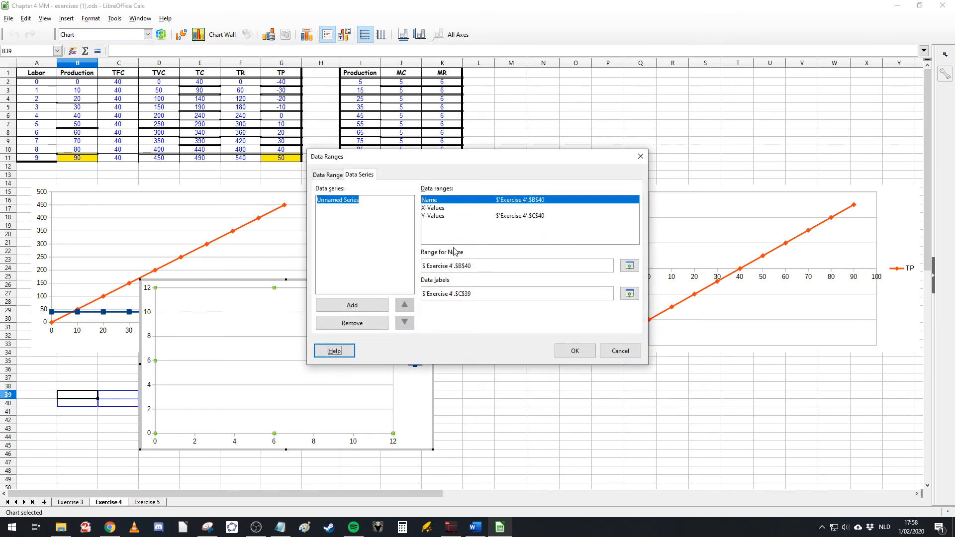
pyautogui.click(351, 306)
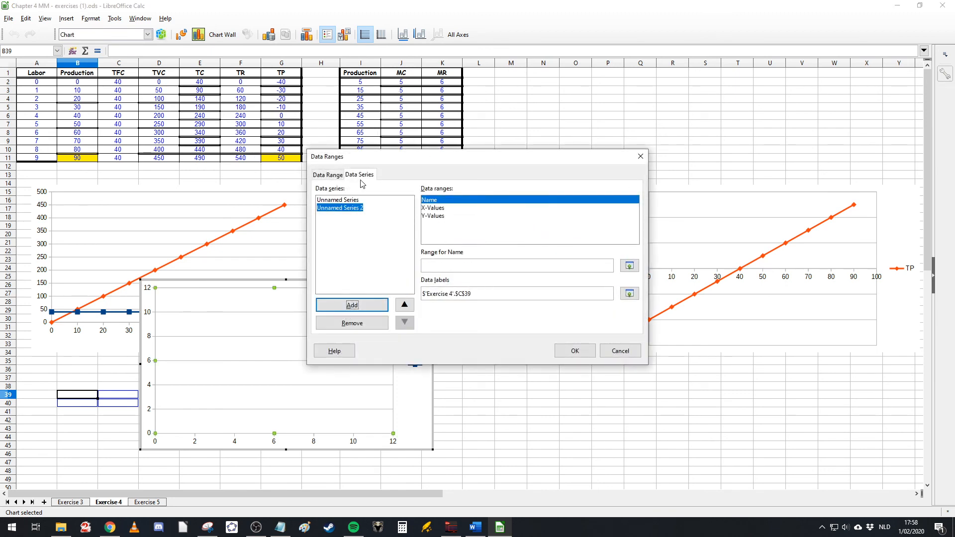
pyautogui.click(629, 266)
pyautogui.click(401, 72)
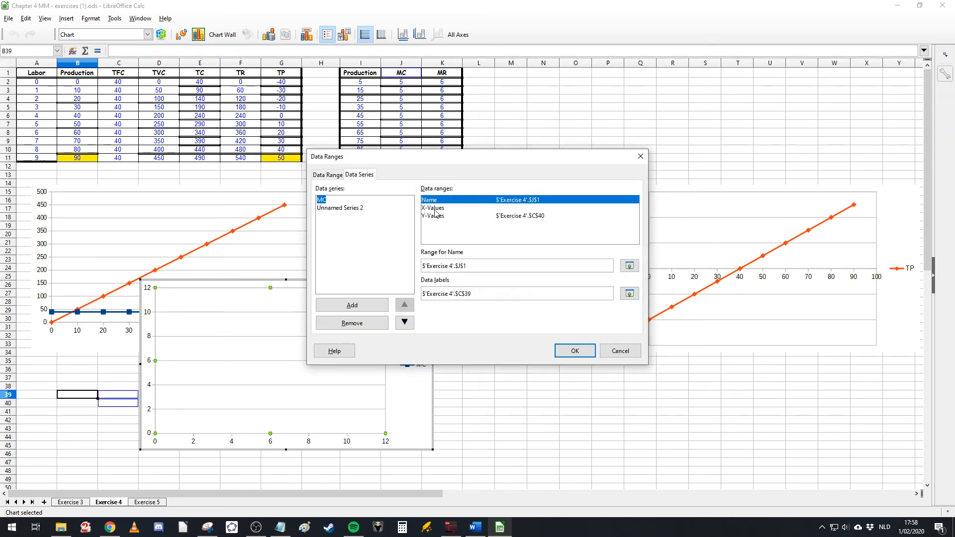
# Step: Set the MC series' X-values to I2:I10 and Y-values to J2:J10
pyautogui.click(436, 208)
pyautogui.click(631, 267)
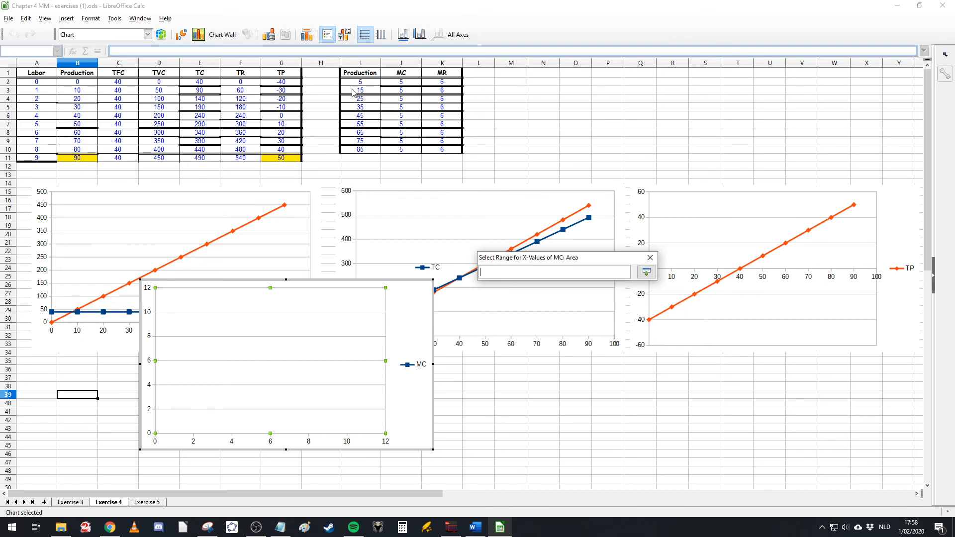
pyautogui.moveTo(355, 82); pyautogui.dragTo(355, 152)
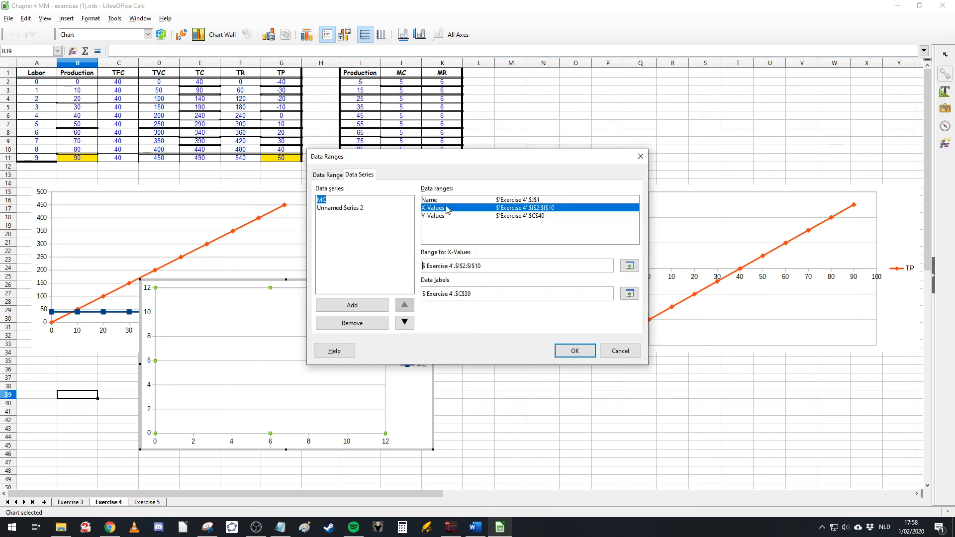
pyautogui.click(489, 218)
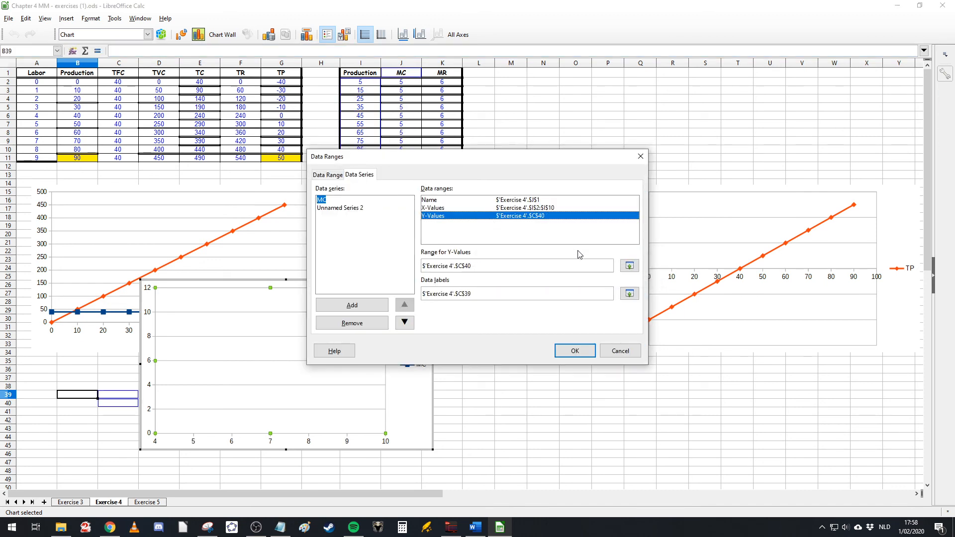
pyautogui.click(629, 265)
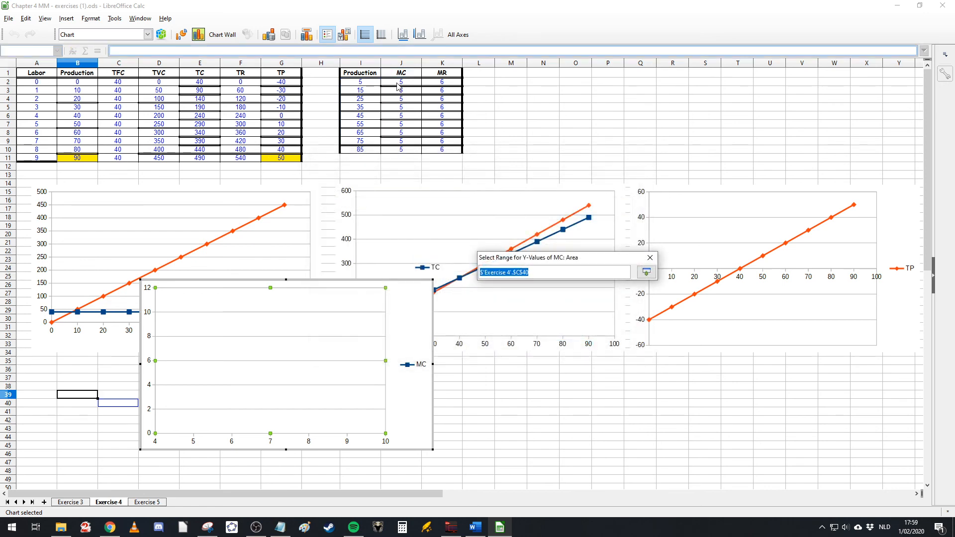
pyautogui.moveTo(401, 81); pyautogui.dragTo(401, 150)
# Step: Select the second series and name it from cell K1 (MR)
pyautogui.click(365, 209)
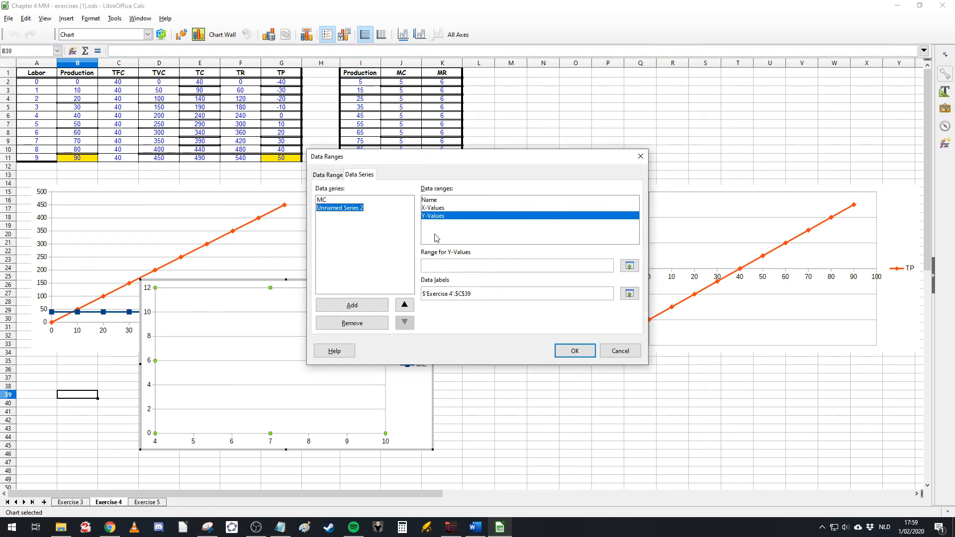
pyautogui.click(527, 208)
pyautogui.click(528, 200)
pyautogui.click(629, 265)
pyautogui.click(442, 73)
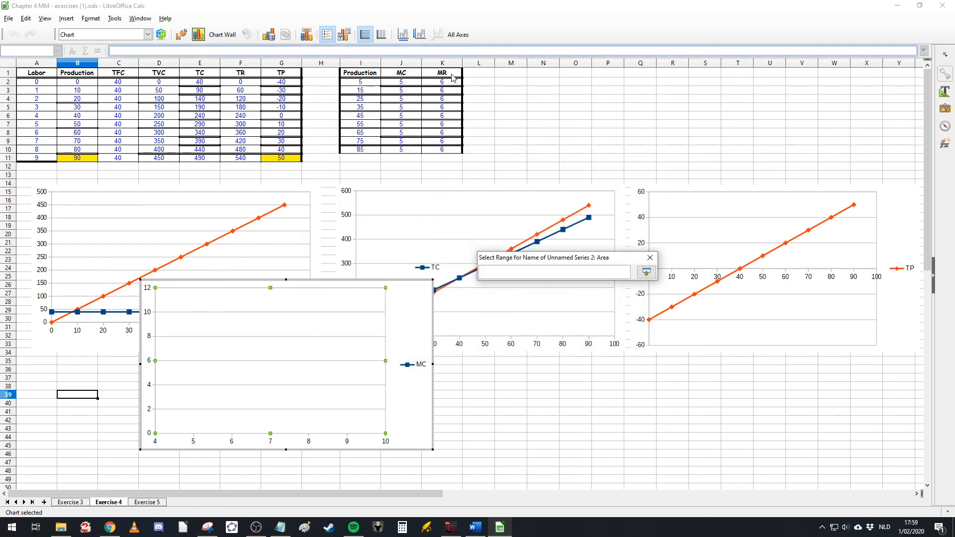
# Step: Set the MR series' X-values to I2:I10 and Y-values to K2:K10
pyautogui.click(446, 209)
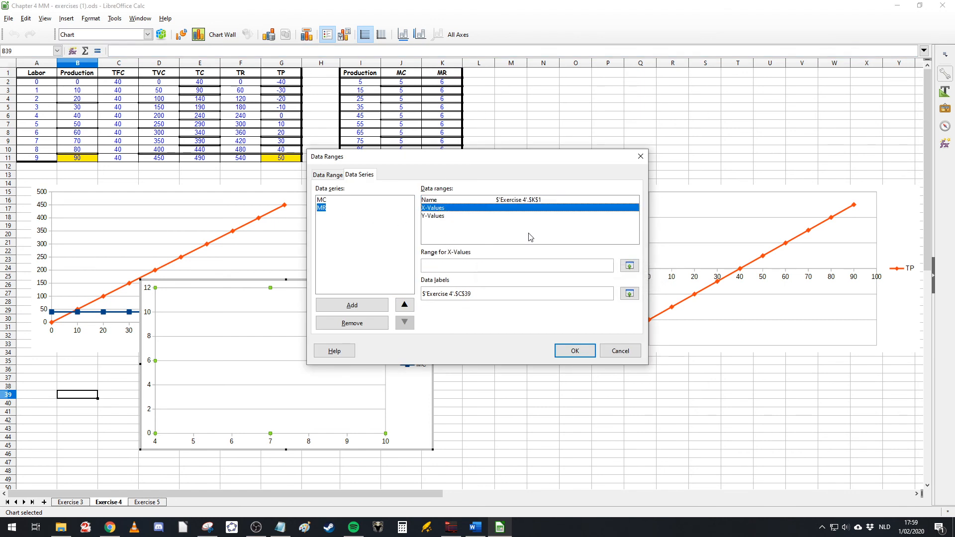
pyautogui.click(629, 266)
pyautogui.moveTo(360, 82); pyautogui.dragTo(360, 149)
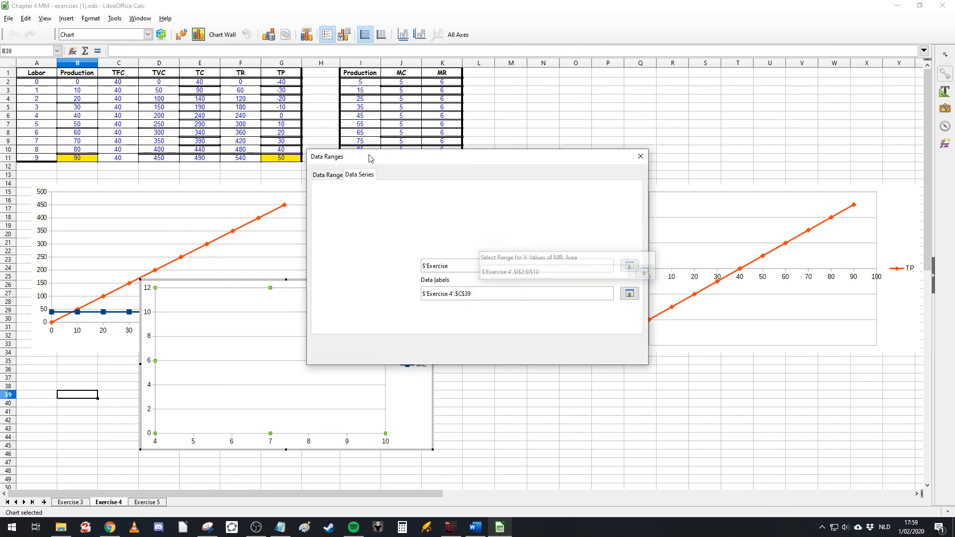
pyautogui.click(456, 215)
pyautogui.click(629, 265)
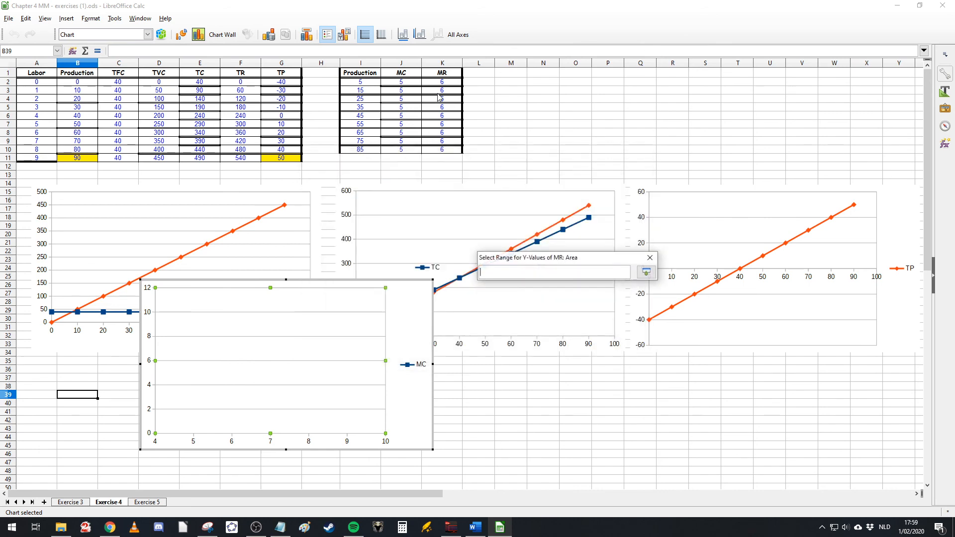
pyautogui.moveTo(442, 82); pyautogui.dragTo(443, 152)
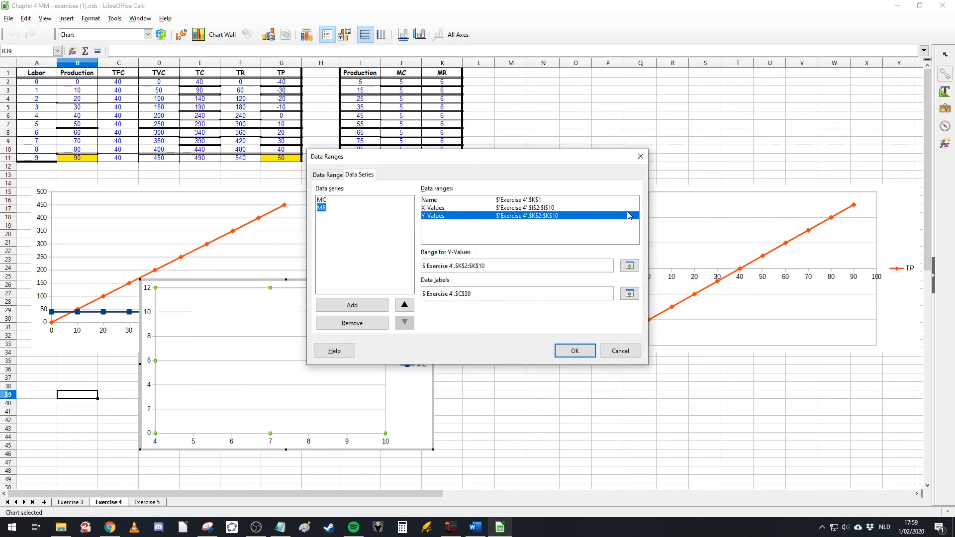
# Step: Apply the MC and MR series and move the new chart below the TFC/TVC chart
pyautogui.click(576, 350)
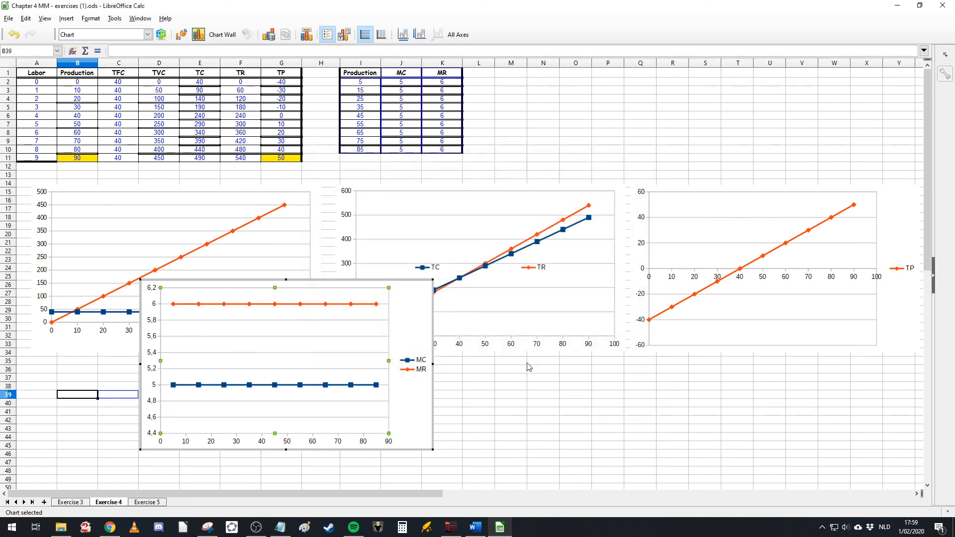
pyautogui.scroll(-3, 545, 366)
pyautogui.moveTo(329, 203); pyautogui.dragTo(224, 297)
pyautogui.scroll(-1, 407, 343)
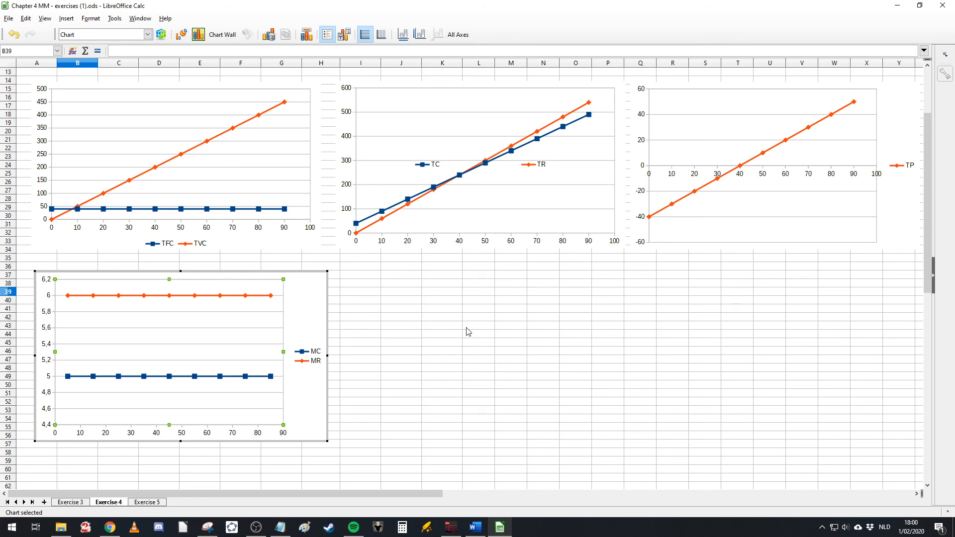
pyautogui.scroll(4, 467, 332)
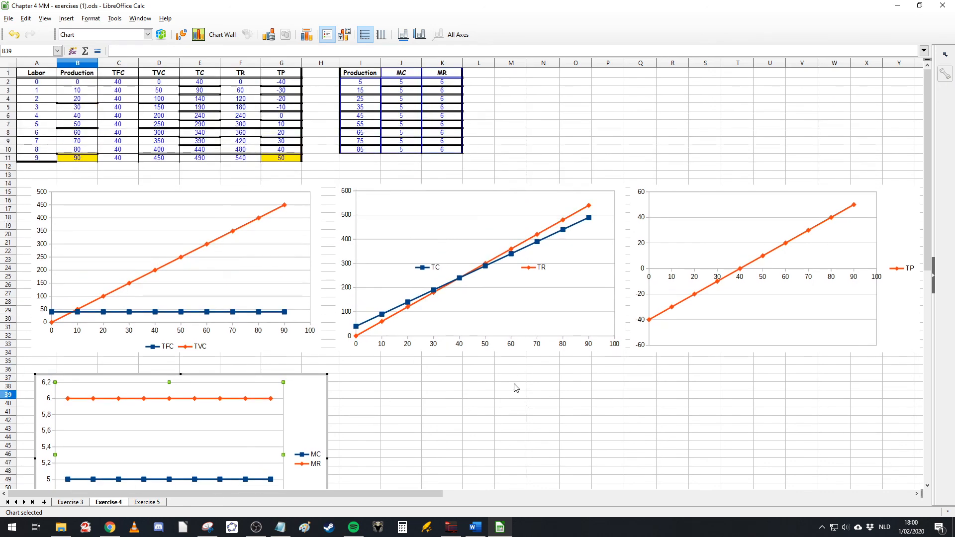
pyautogui.click(264, 529)
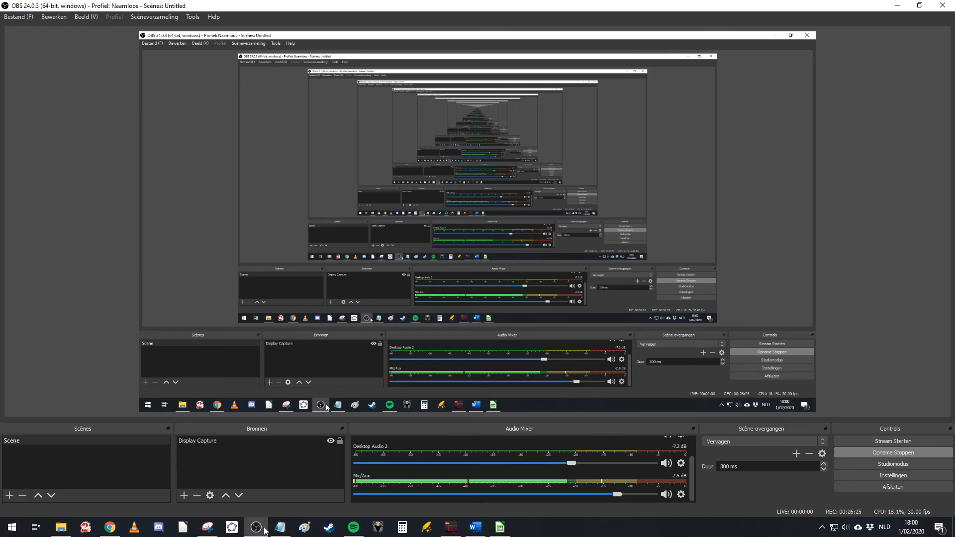
pyautogui.click(264, 529)
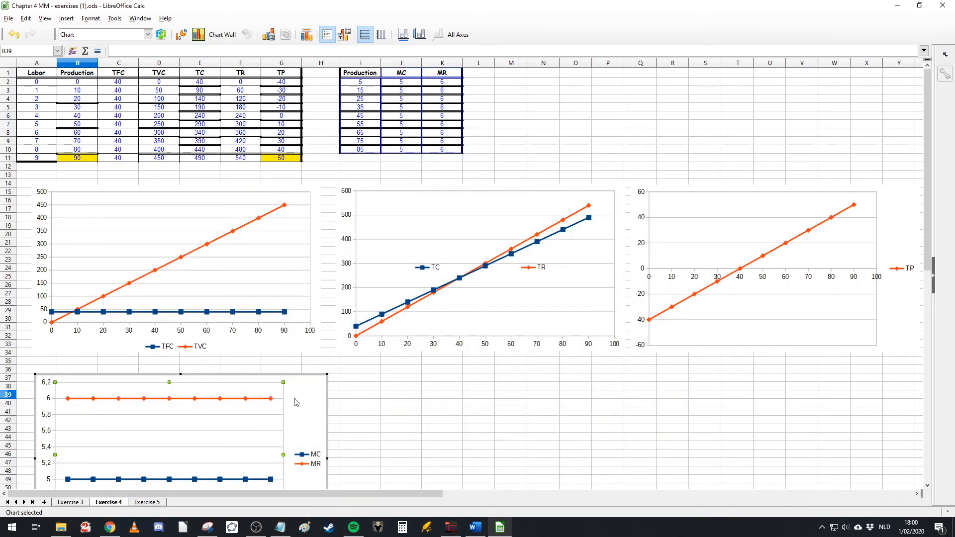
# Step: Review the Exercise 3 sheet's cost tables by selecting the header and Production, TFC and MC columns
pyautogui.click(75, 502)
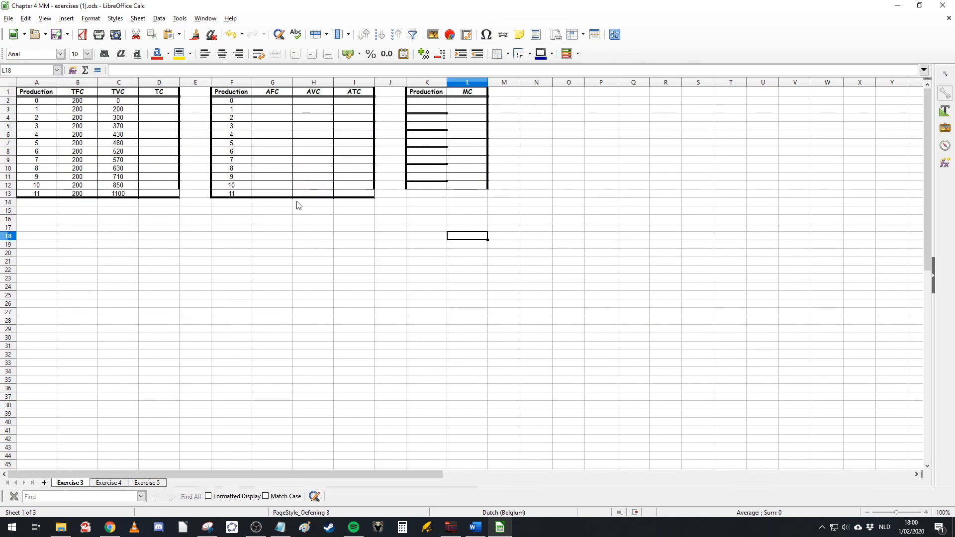
pyautogui.click(341, 254)
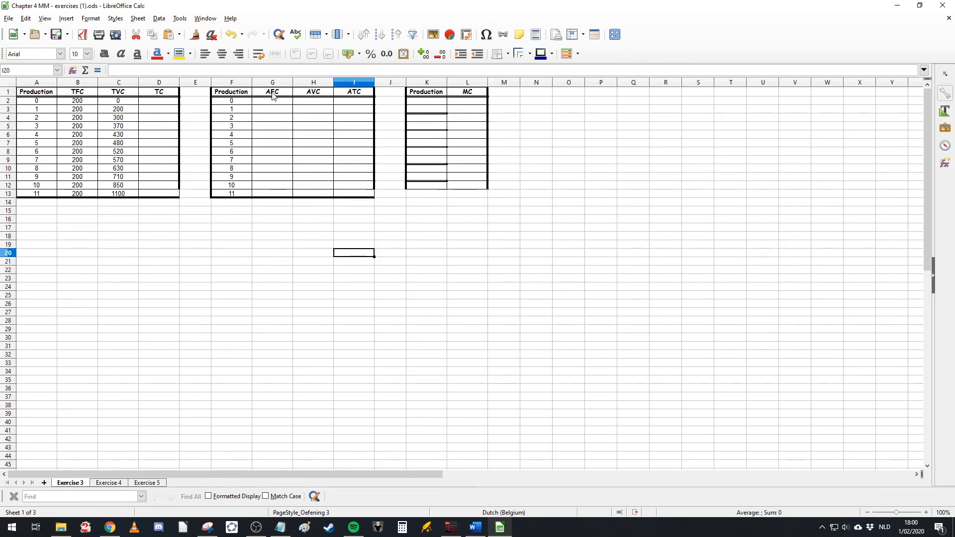
pyautogui.moveTo(273, 95); pyautogui.dragTo(353, 103)
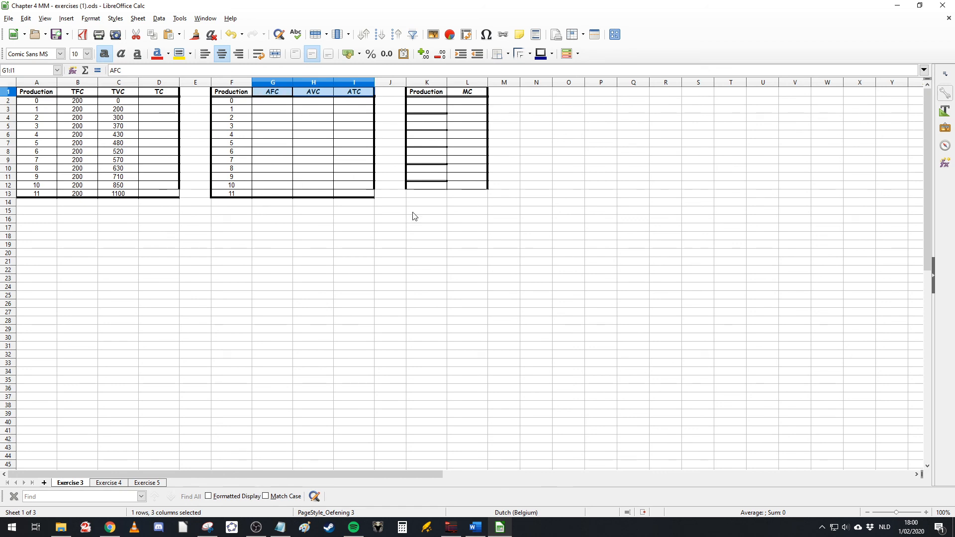
pyautogui.click(234, 230)
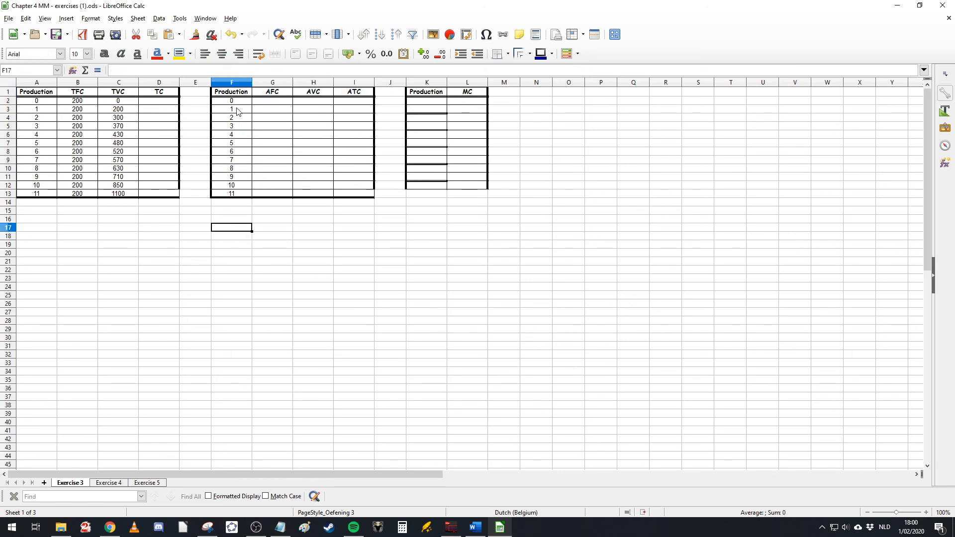
pyautogui.moveTo(231, 102); pyautogui.dragTo(227, 195)
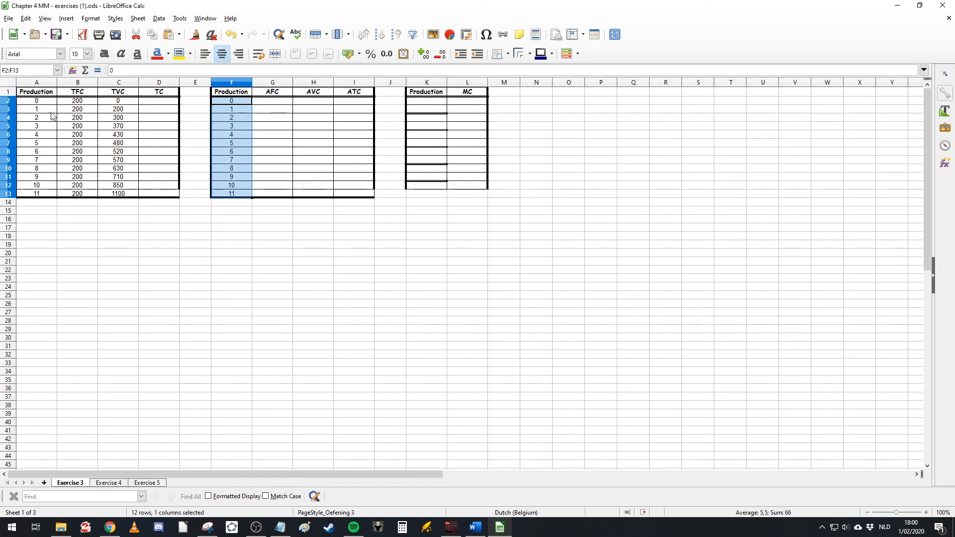
pyautogui.moveTo(38, 102); pyautogui.dragTo(50, 195)
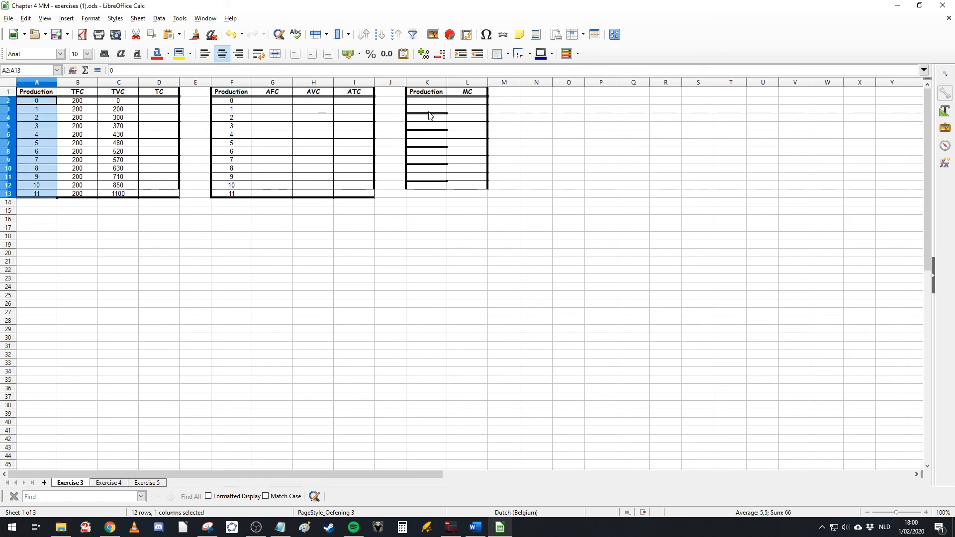
pyautogui.moveTo(457, 102); pyautogui.dragTo(460, 194)
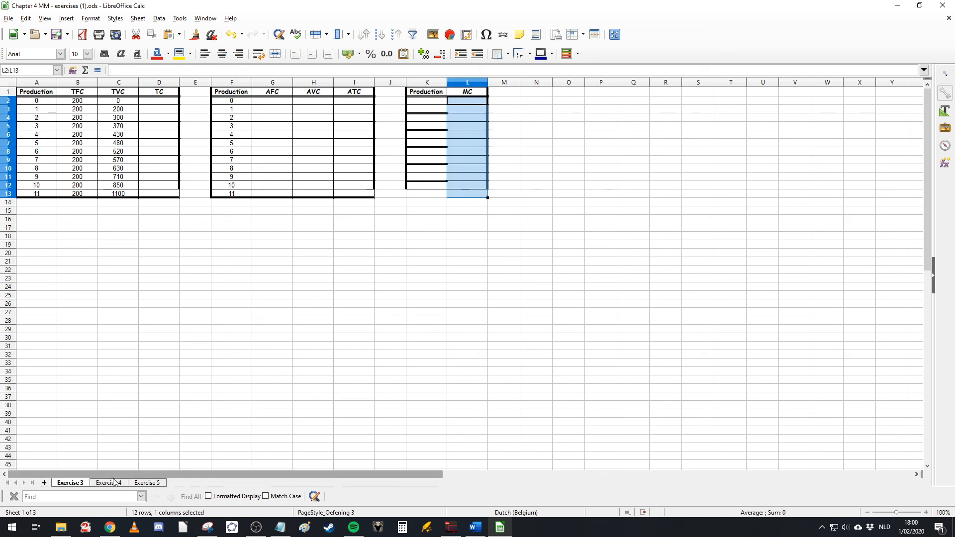
pyautogui.moveTo(423, 102); pyautogui.dragTo(426, 187)
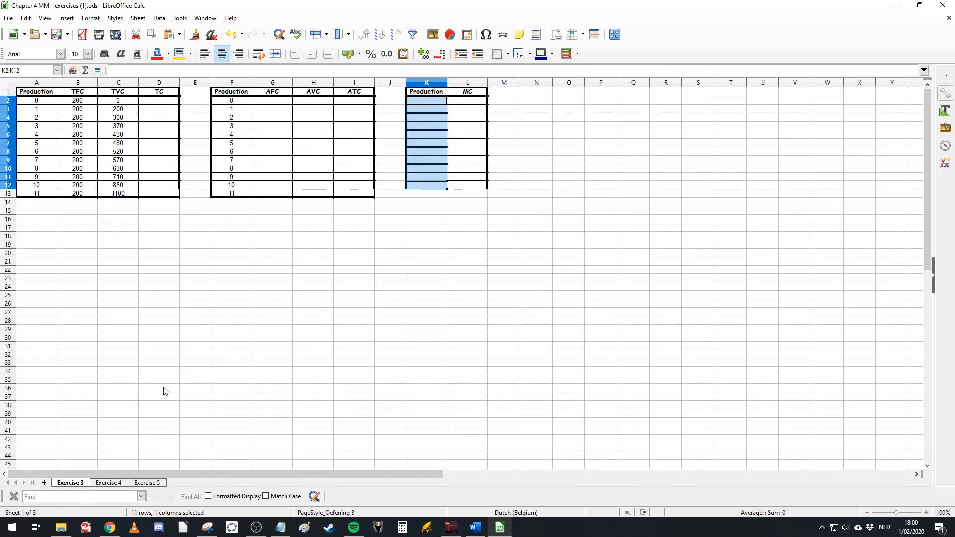
pyautogui.click(108, 483)
# Step: Review the Exercise 4 data by selecting the Production, MC and MR ranges and checking the MC/MR chart
pyautogui.moveTo(367, 101); pyautogui.dragTo(368, 173)
pyautogui.scroll(-3, 307, 286)
pyautogui.scroll(-1, 307, 286)
pyautogui.click(207, 370)
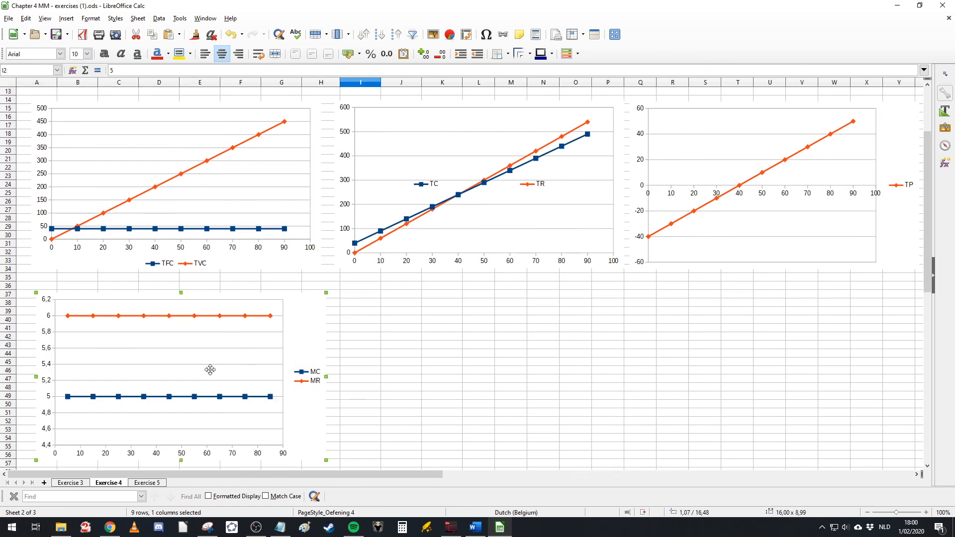
pyautogui.scroll(4, 207, 371)
pyautogui.moveTo(364, 103); pyautogui.dragTo(362, 167)
pyautogui.click(354, 109)
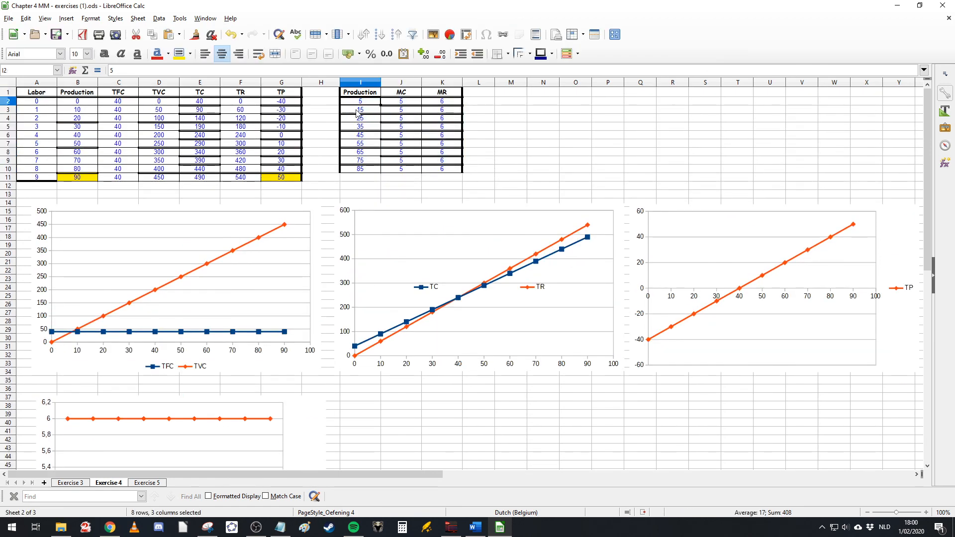
pyautogui.click(404, 102)
pyautogui.moveTo(405, 102); pyautogui.dragTo(450, 128)
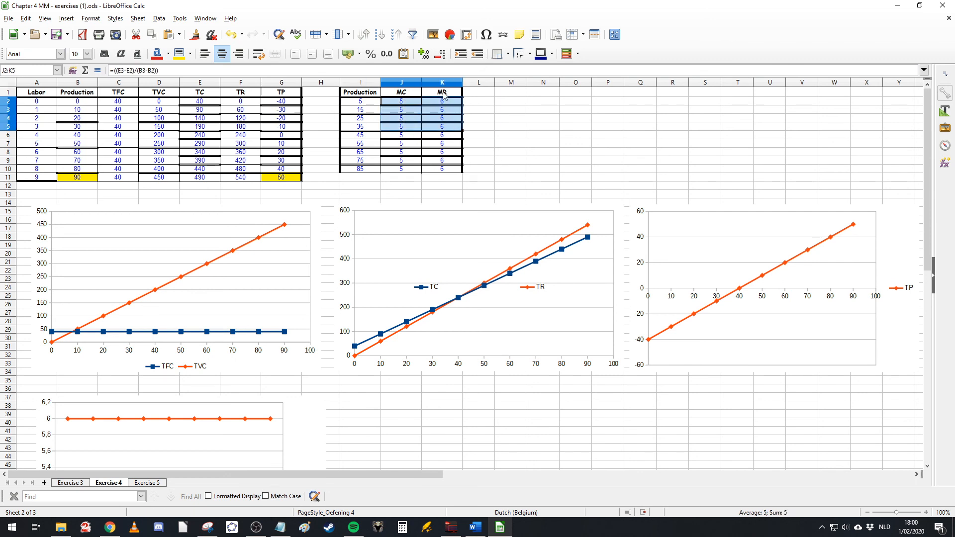
pyautogui.click(549, 127)
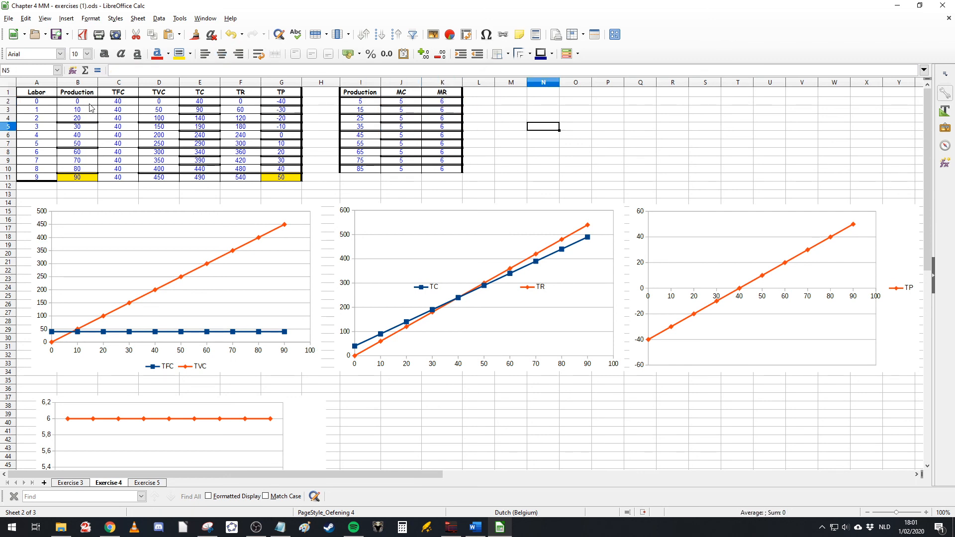
pyautogui.moveTo(91, 103); pyautogui.dragTo(90, 179)
pyautogui.click(557, 160)
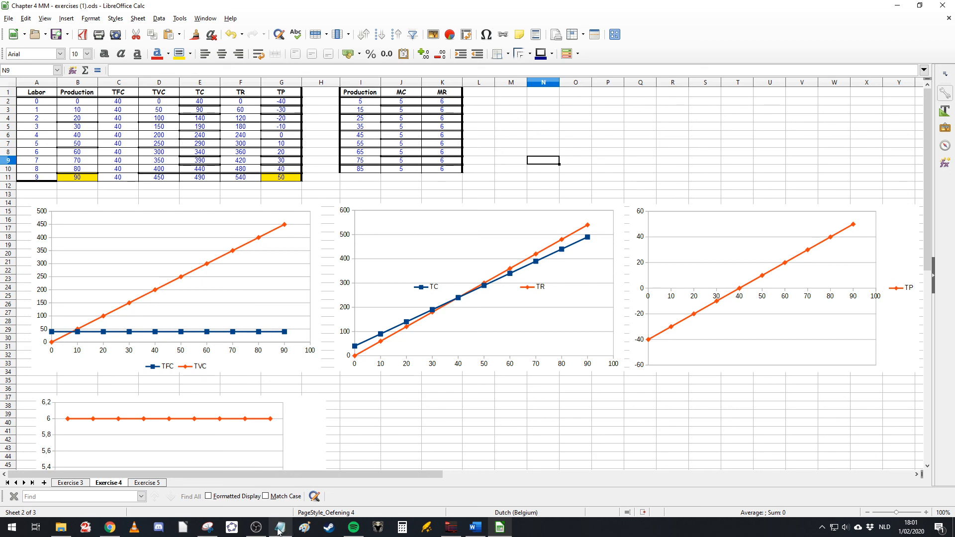
pyautogui.click(255, 527)
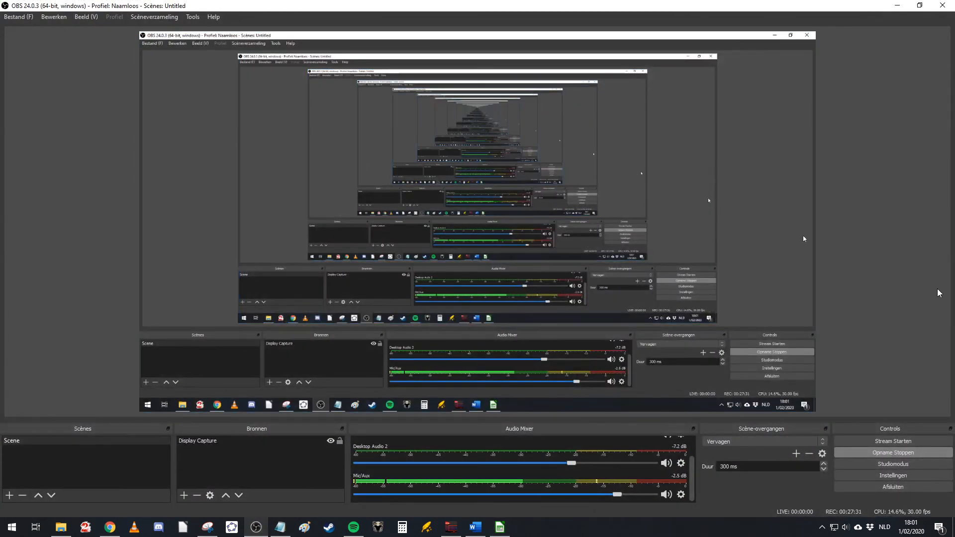